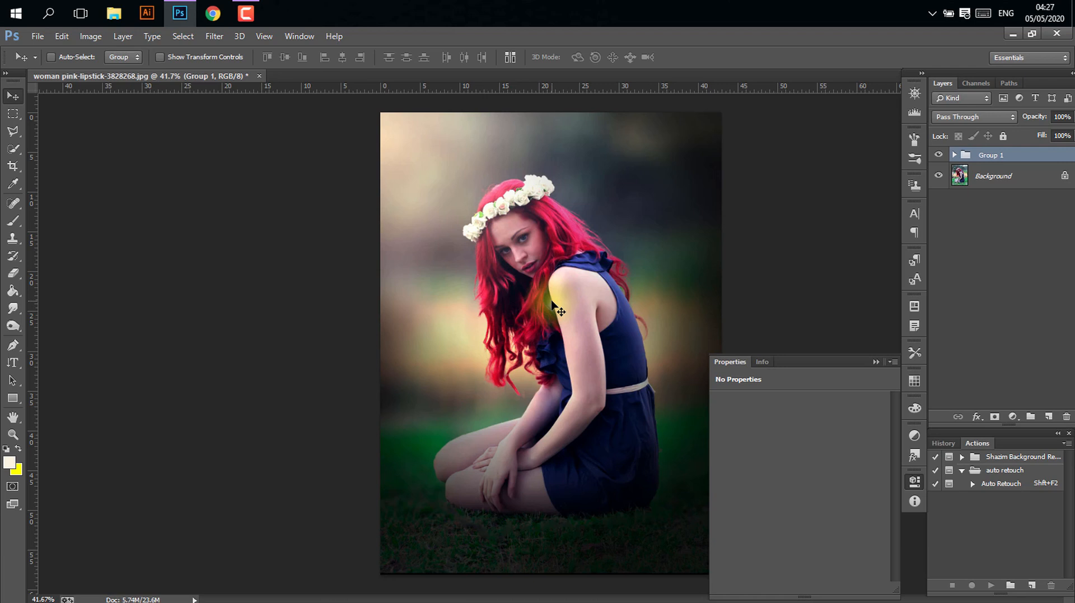
pyautogui.moveTo(552, 303); pyautogui.dragTo(539, 234)
pyautogui.press('space')
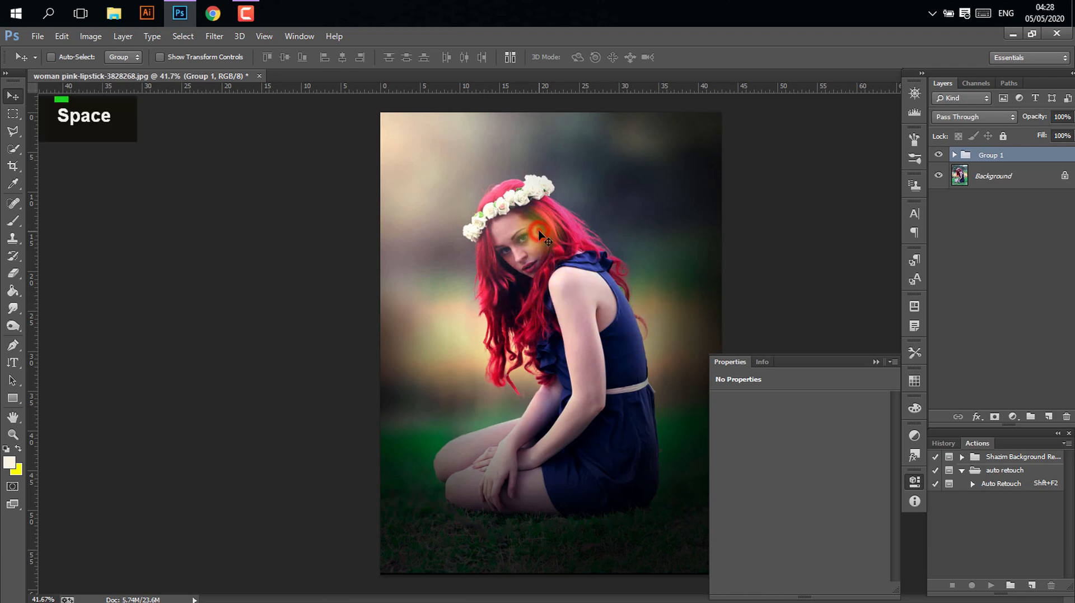
pyautogui.doubleClick(546, 235)
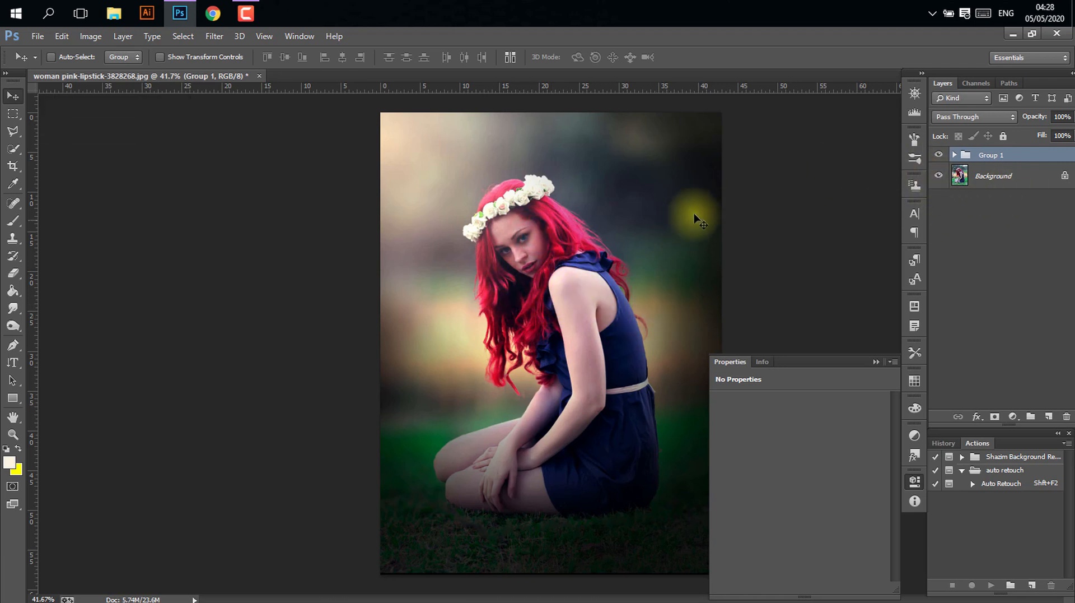
# Toggle the visibility of Group 1 to compare the edited photo with the original
pyautogui.click(939, 156)
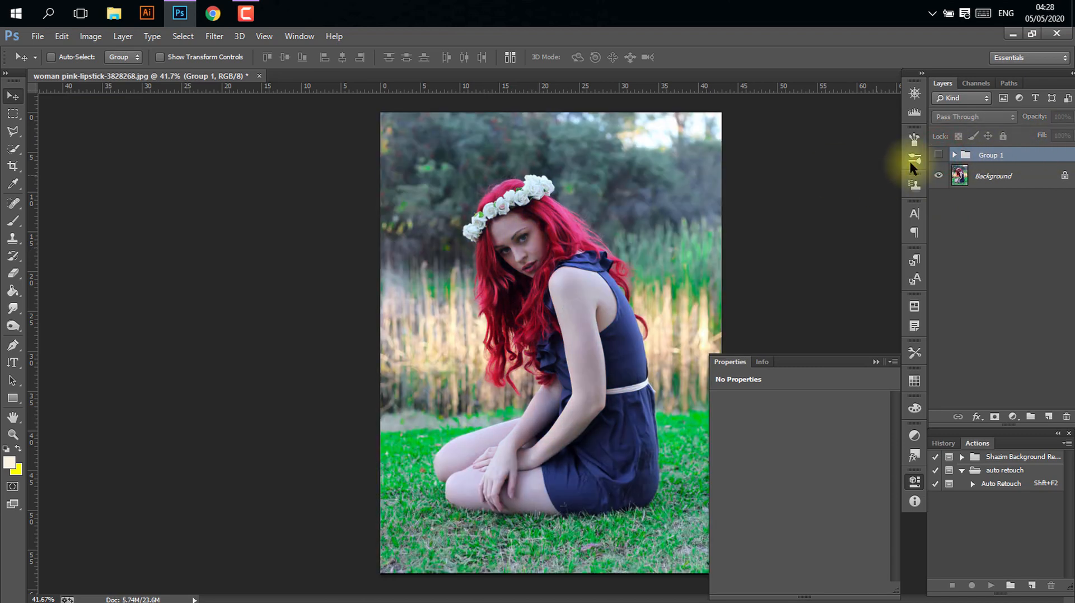
pyautogui.click(939, 155)
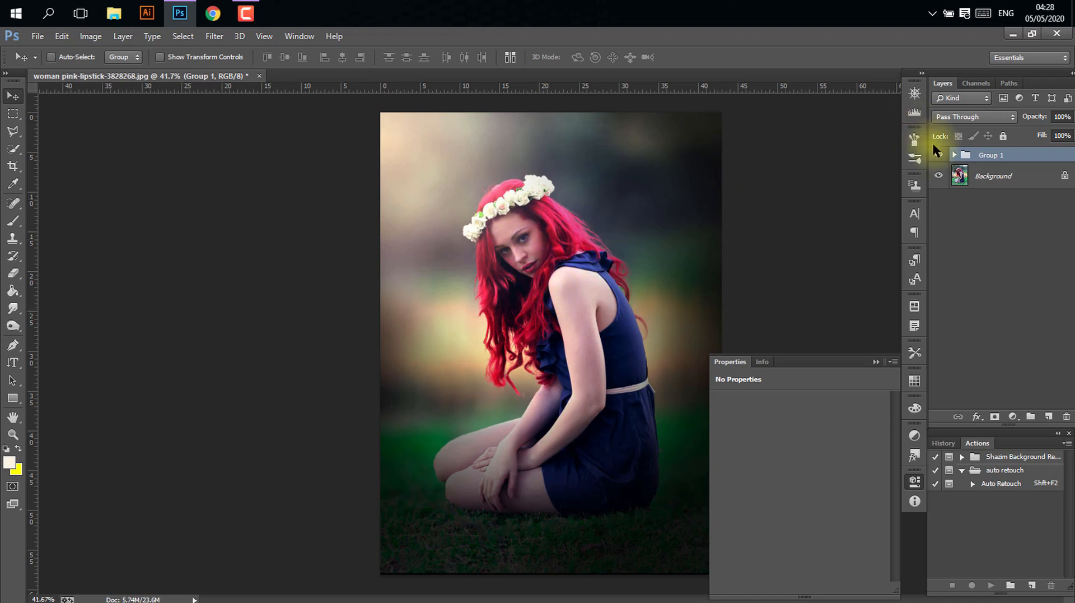
pyautogui.click(938, 156)
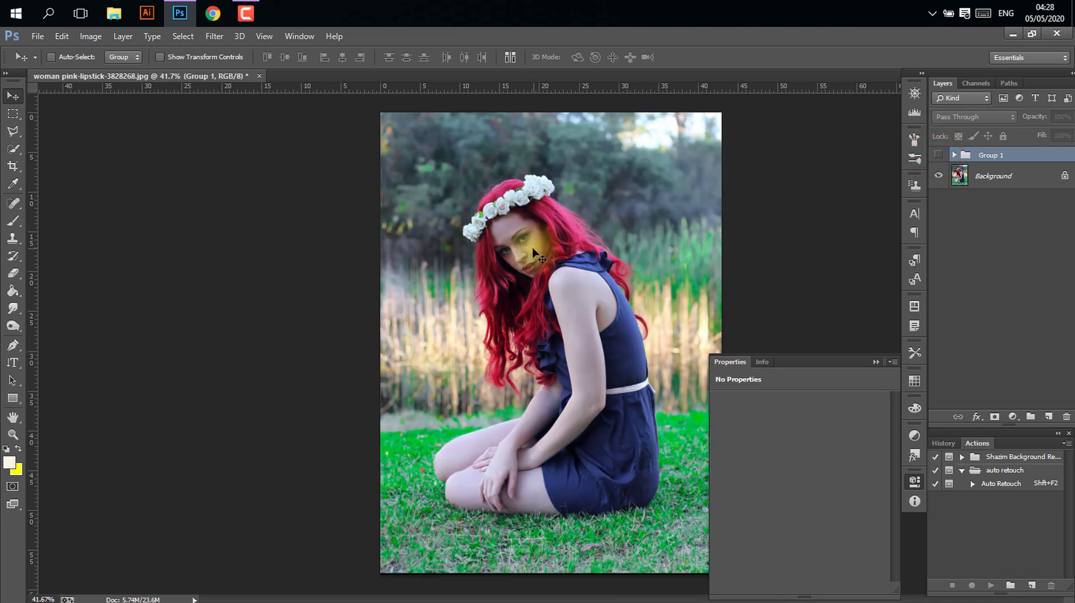
pyautogui.click(939, 154)
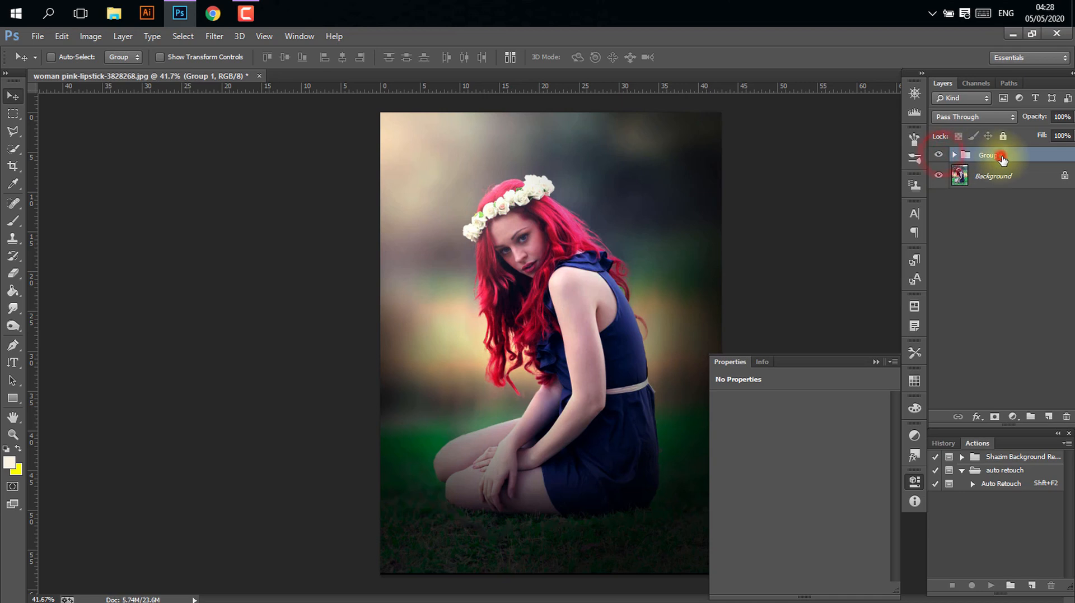
# Delete Group 1 and duplicate the Background layer twice
pyautogui.moveTo(1006, 158); pyautogui.dragTo(1066, 415)
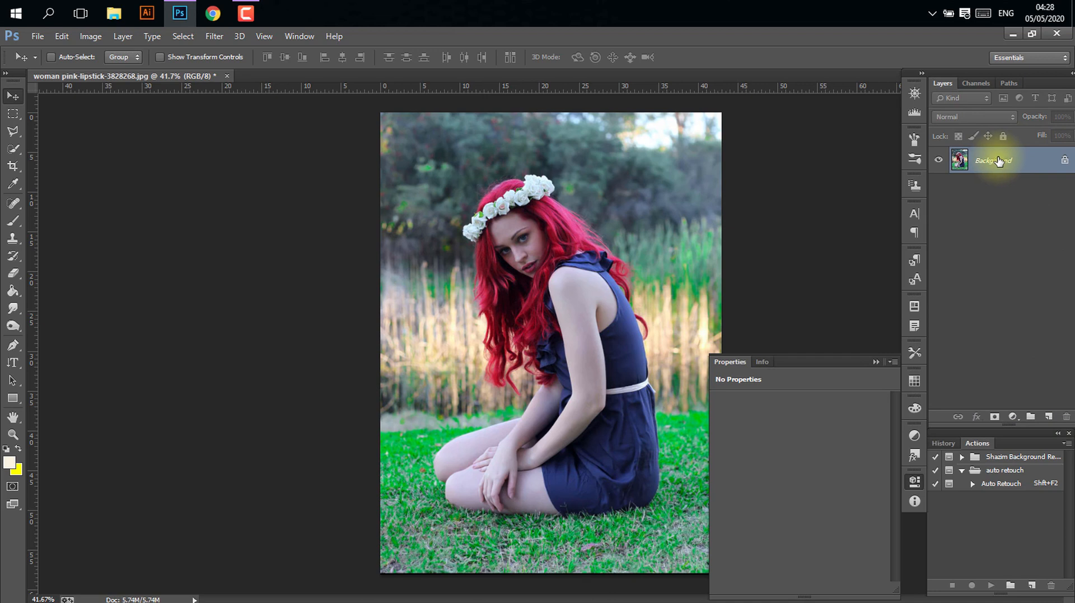
pyautogui.press('ctrl')
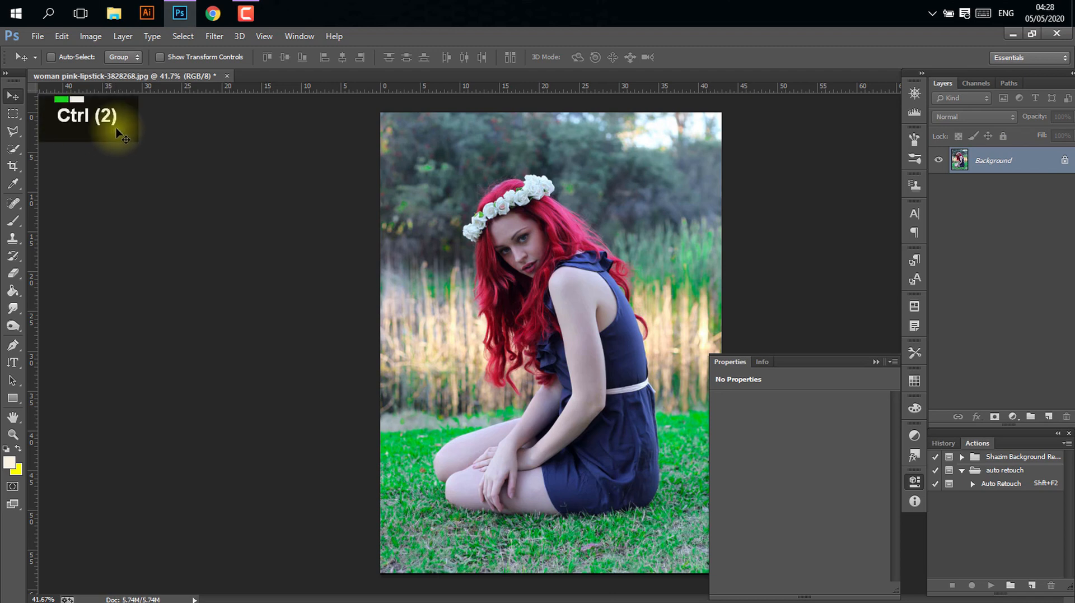
pyautogui.hotkey('ctrl', 'j')
pyautogui.hotkey('ctrl', 'j')
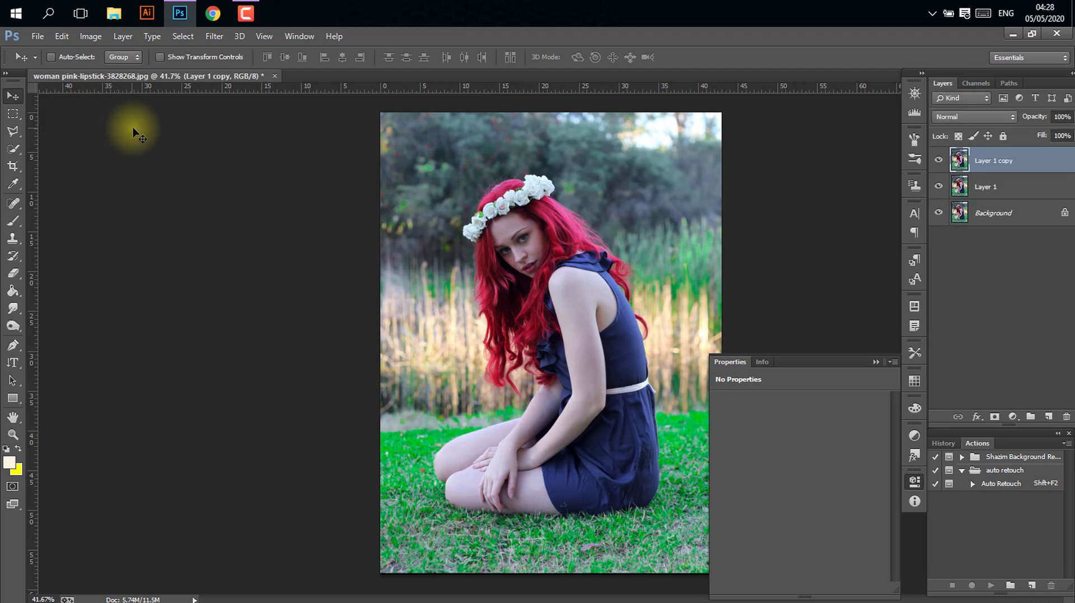
# Rename the lower duplicate layer Blur and the upper duplicate layer Model
pyautogui.doubleClick(992, 187)
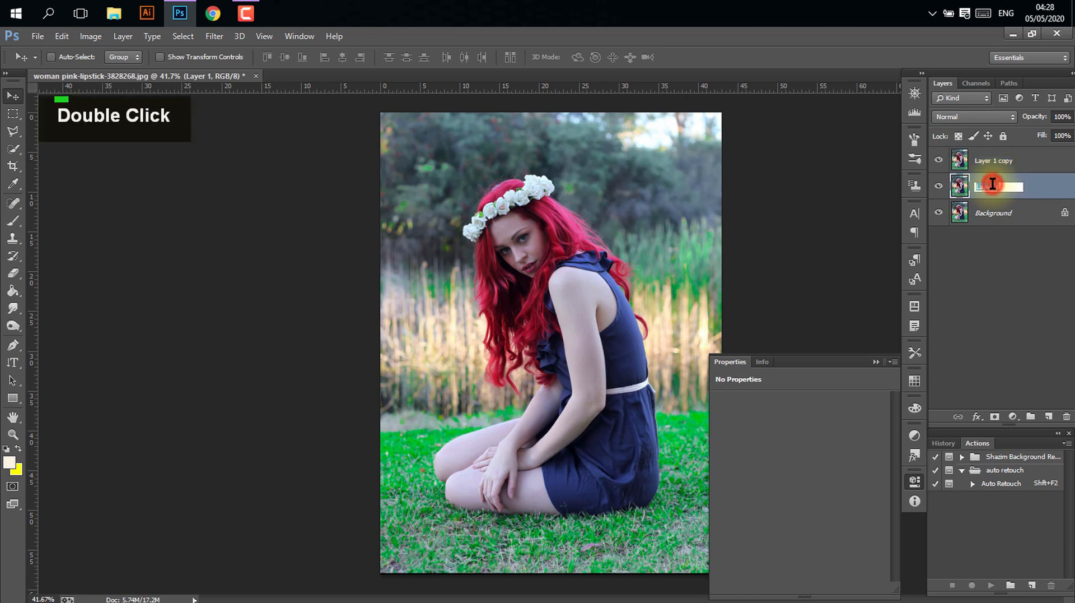
pyautogui.write('Blur')
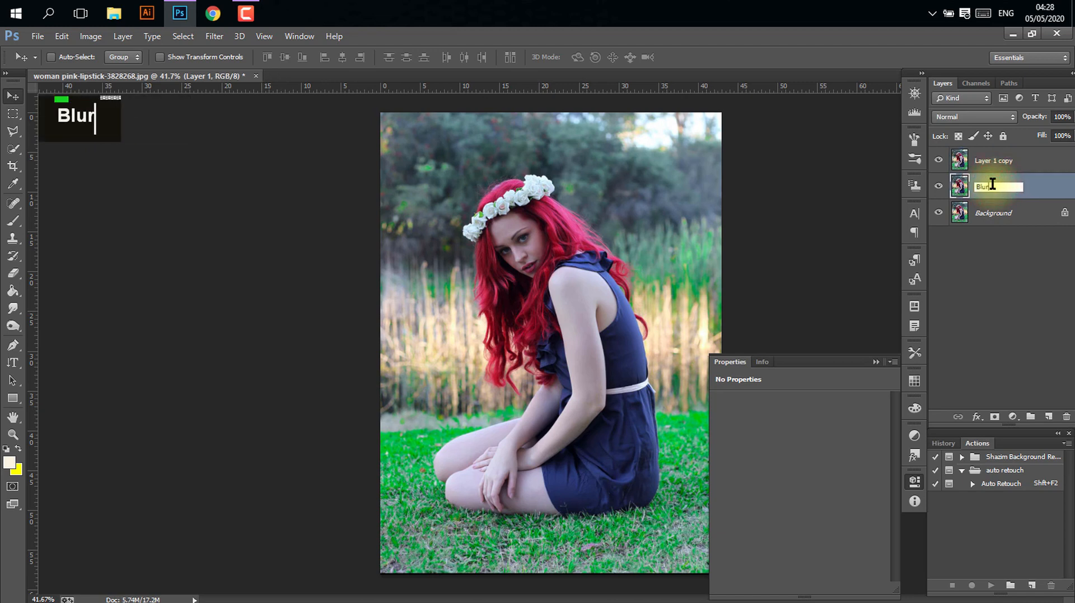
pyautogui.click(1002, 161)
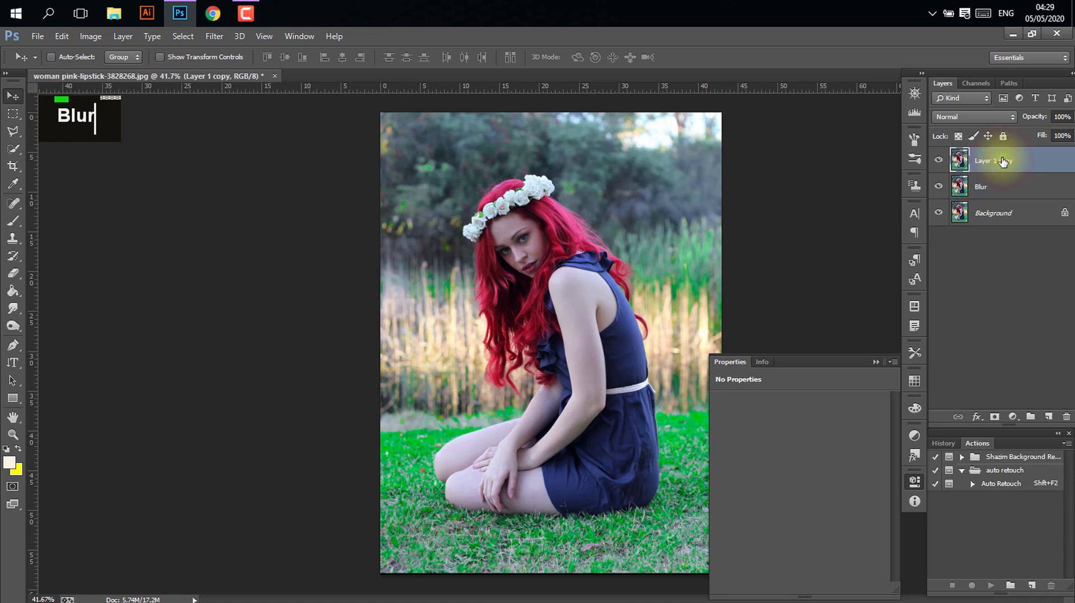
pyautogui.doubleClick(1003, 161)
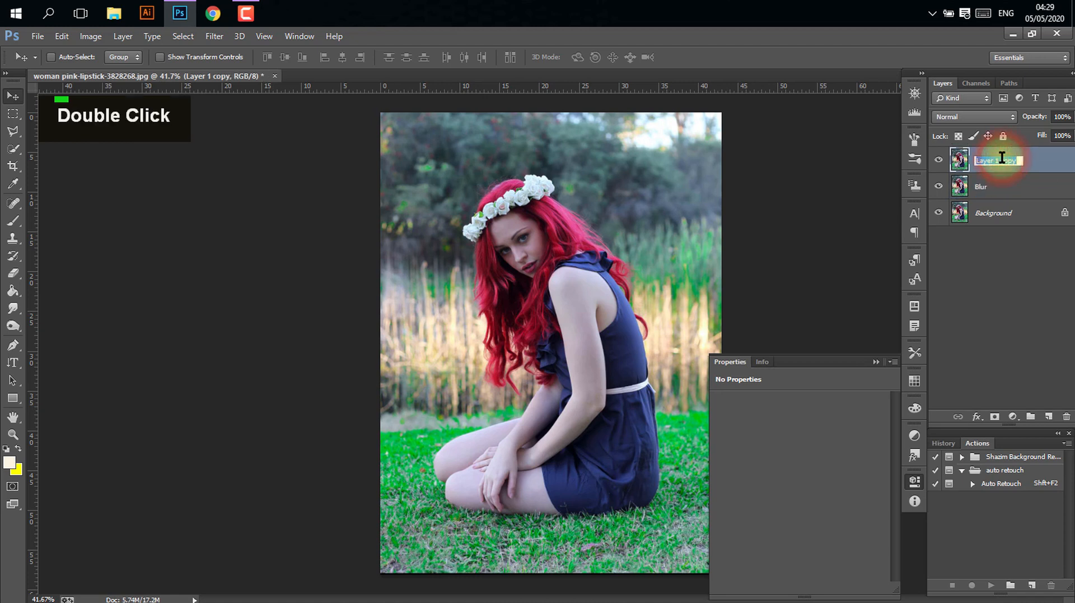
pyautogui.press('shift')
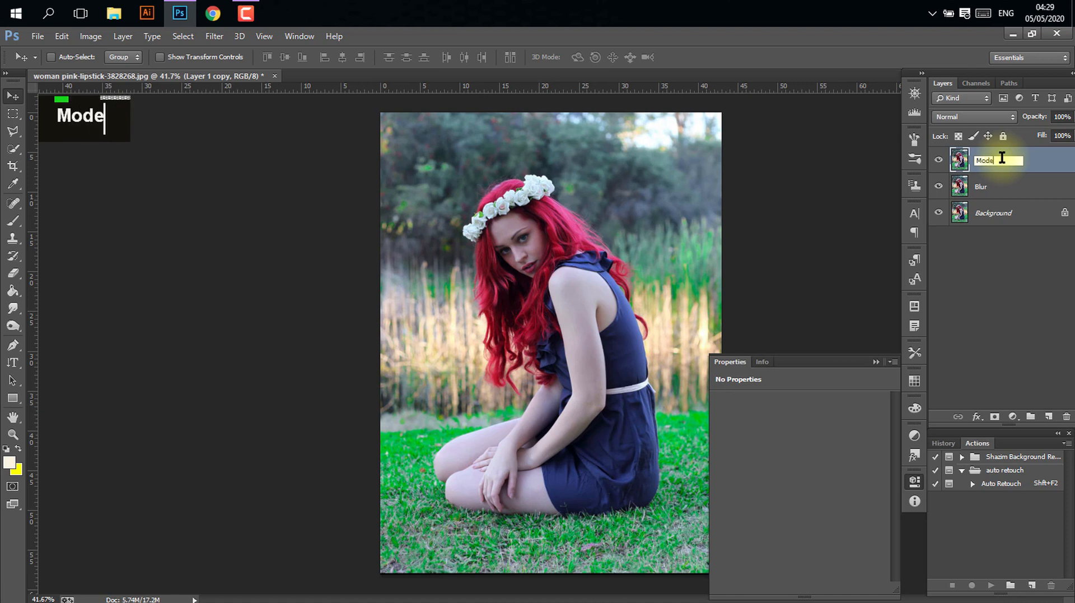
pyautogui.write('Model')
pyautogui.click(1023, 240)
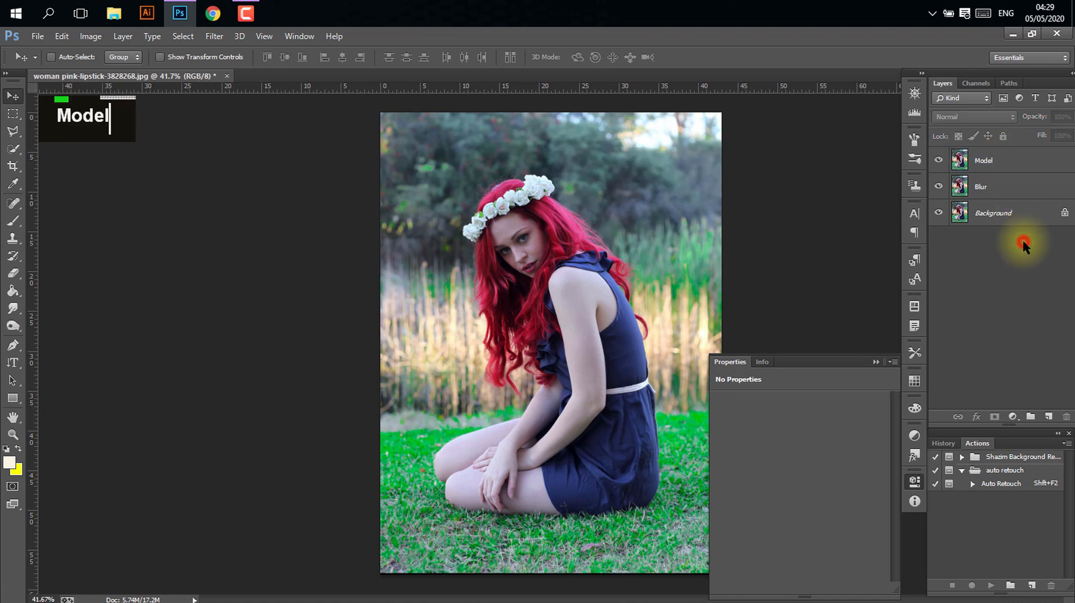
# Hide the Background layer and roughly select the woman on the Model layer with the Quick Selection tool
pyautogui.click(939, 214)
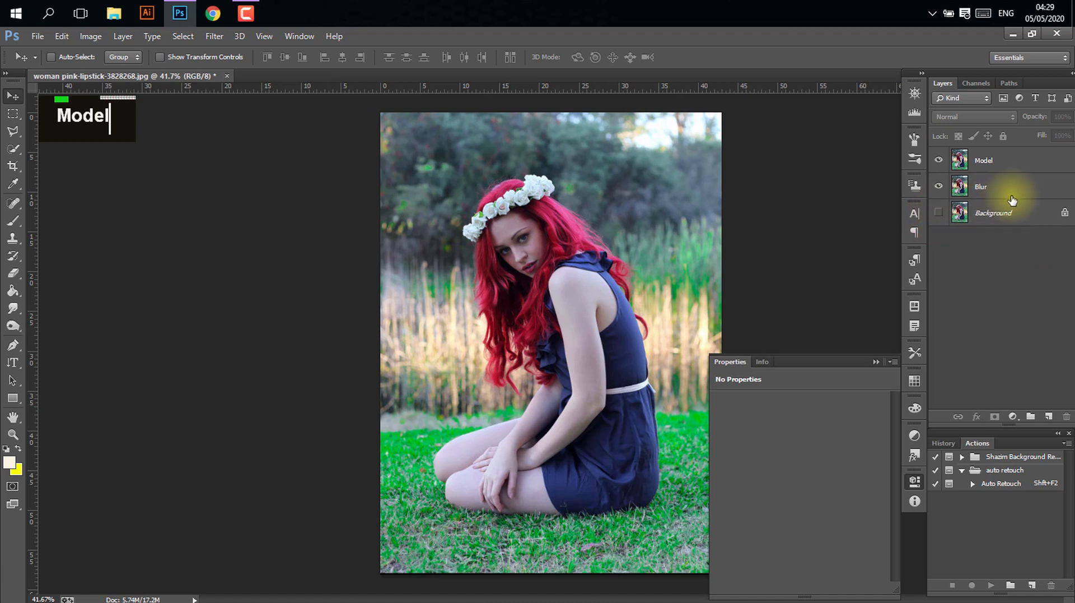
pyautogui.click(984, 163)
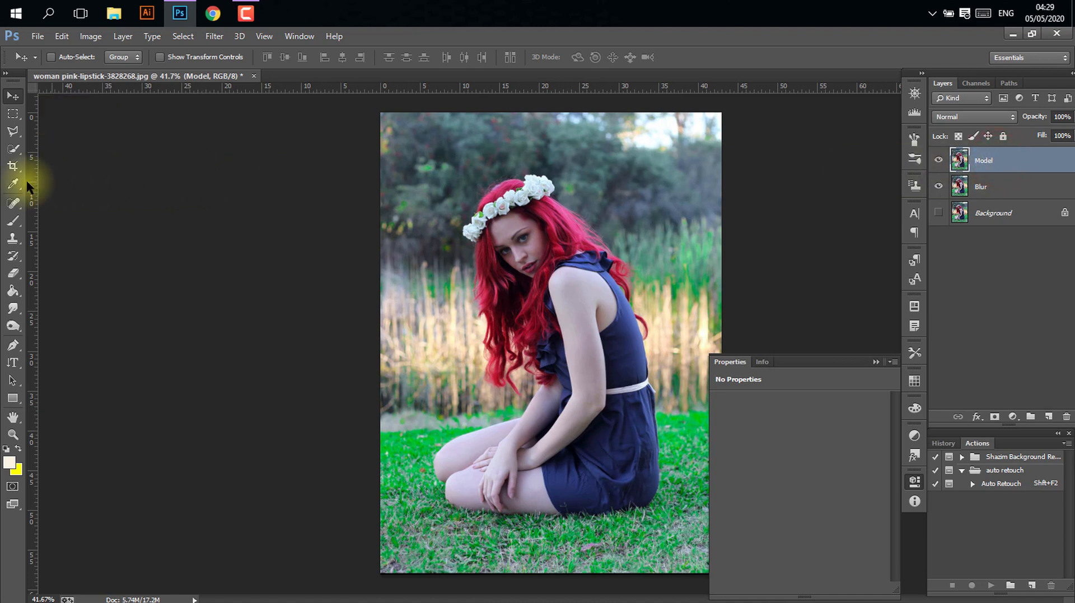
pyautogui.click(14, 149)
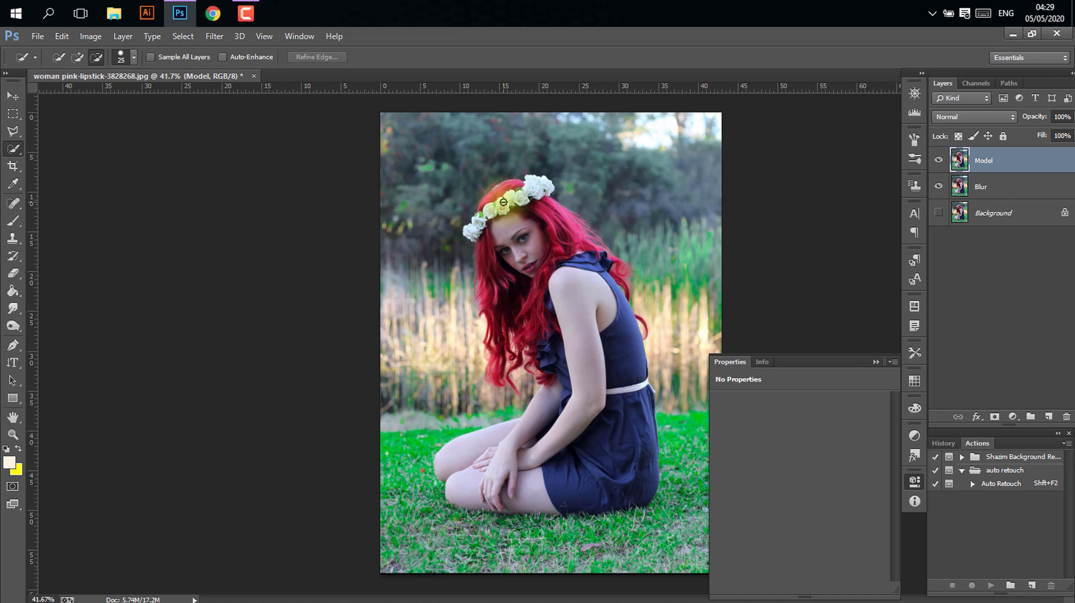
pyautogui.moveTo(496, 196)
pyautogui.mouseDown()
pyautogui.moveTo(547, 254)
pyautogui.moveTo(593, 416)
pyautogui.moveTo(479, 477)
pyautogui.moveTo(436, 460)
pyautogui.moveTo(511, 450)
pyautogui.moveTo(470, 473)
pyautogui.mouseUp()
# Subtract the grass around the woman's knees from the selection
pyautogui.scroll(6, 456, 462)
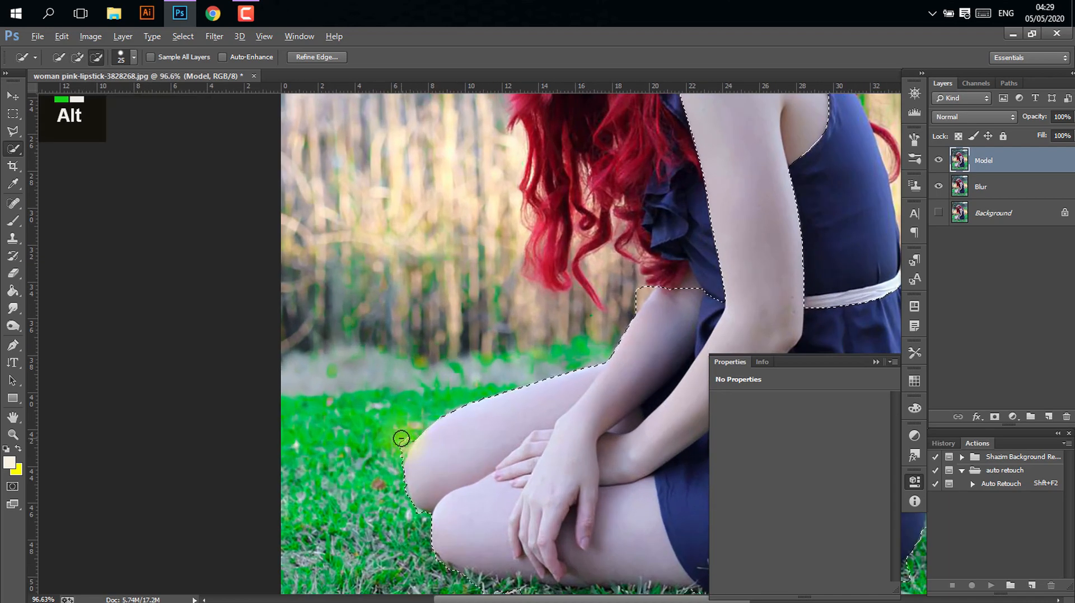
pyautogui.keyDown('alt'); pyautogui.click(402, 439); pyautogui.keyUp('alt')
pyautogui.keyDown('alt'); pyautogui.click(417, 514); pyautogui.keyUp('alt')
pyautogui.keyDown('alt'); pyautogui.click(396, 454); pyautogui.keyUp('alt')
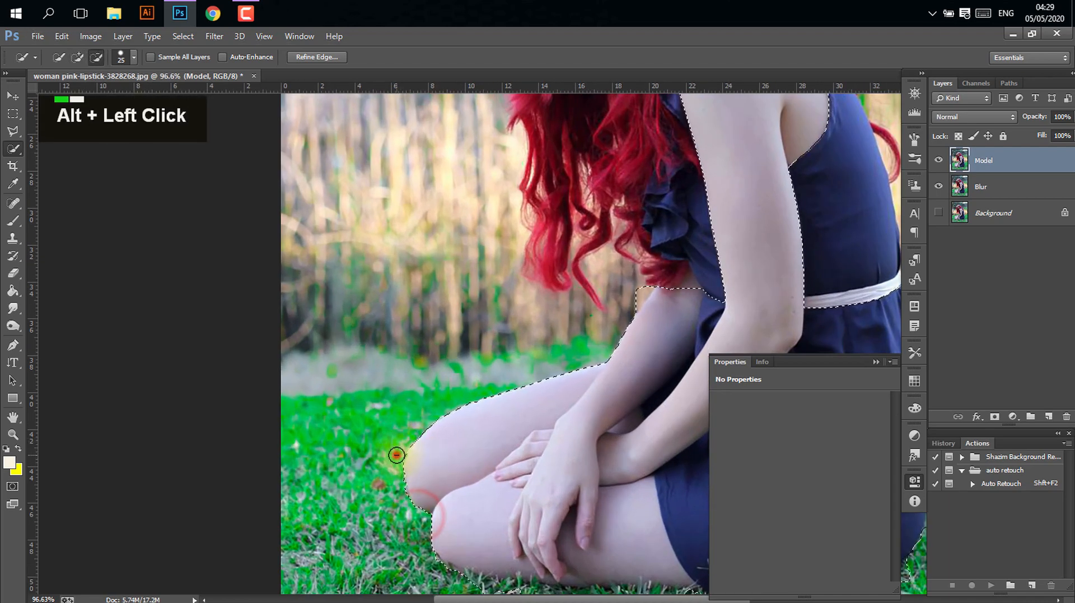
pyautogui.keyDown('alt'); pyautogui.click(395, 483); pyautogui.keyUp('alt')
pyautogui.scroll(-6, 761, 259)
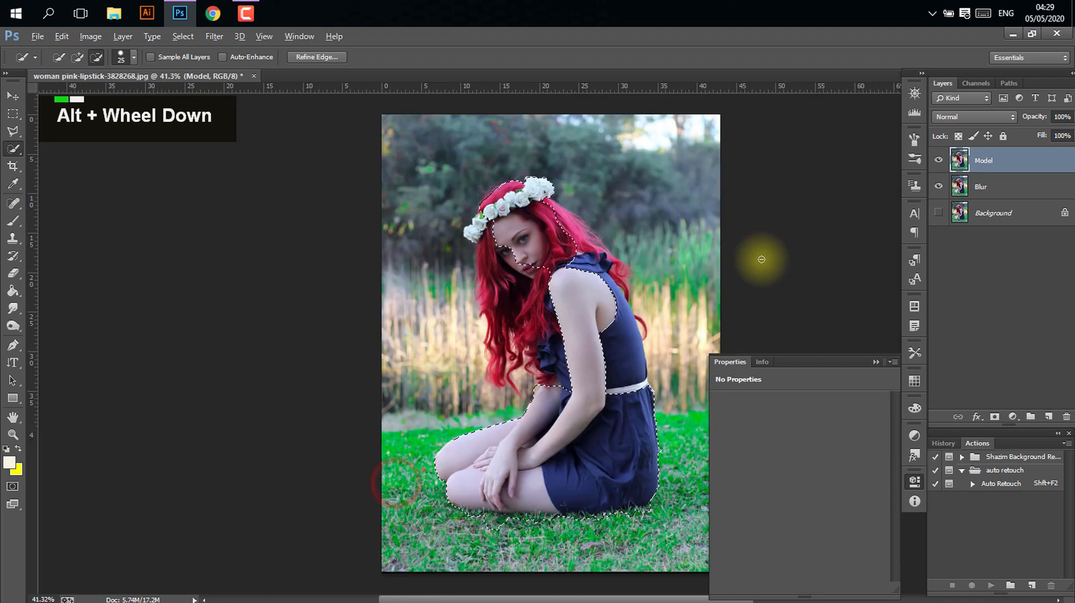
# Add the remaining hair, face and belt to the selection, and trim off the background beside the waist
pyautogui.moveTo(513, 304)
pyautogui.mouseDown()
pyautogui.moveTo(532, 190)
pyautogui.moveTo(589, 252)
pyautogui.moveTo(633, 407)
pyautogui.mouseUp()
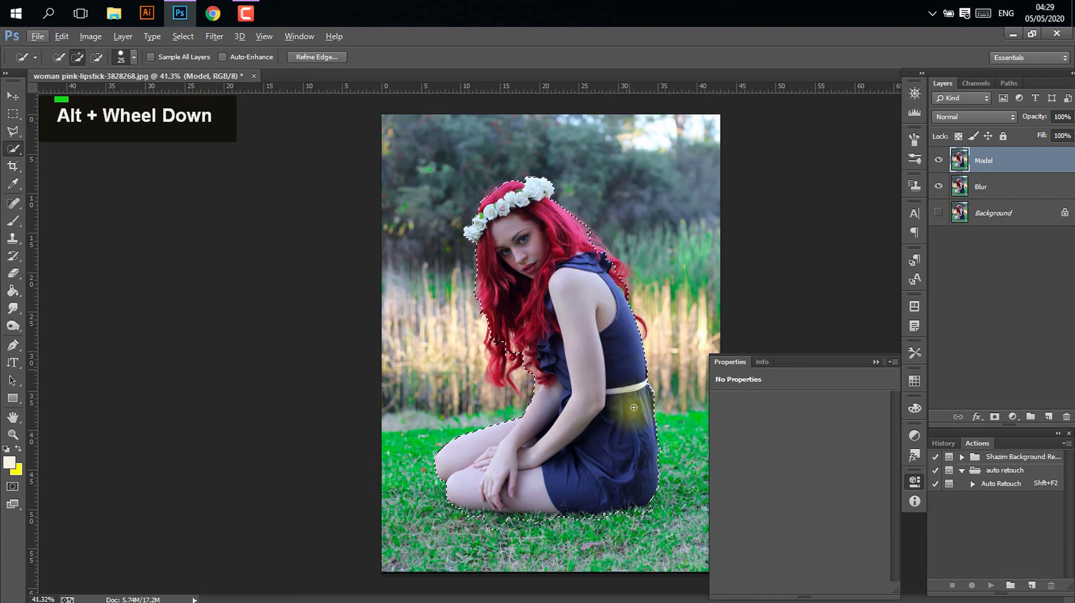
pyautogui.keyDown('alt'); pyautogui.click(660, 447); pyautogui.keyUp('alt')
pyautogui.scroll(5, 653, 410)
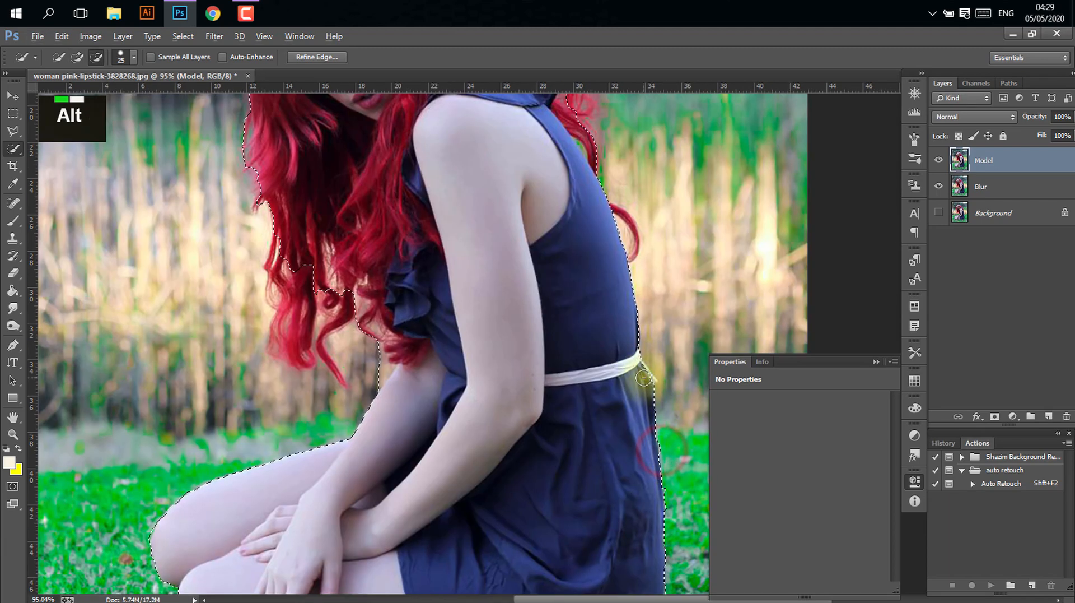
pyautogui.keyDown('alt'); pyautogui.click(643, 376); pyautogui.keyUp('alt')
pyautogui.scroll(4, 538, 320)
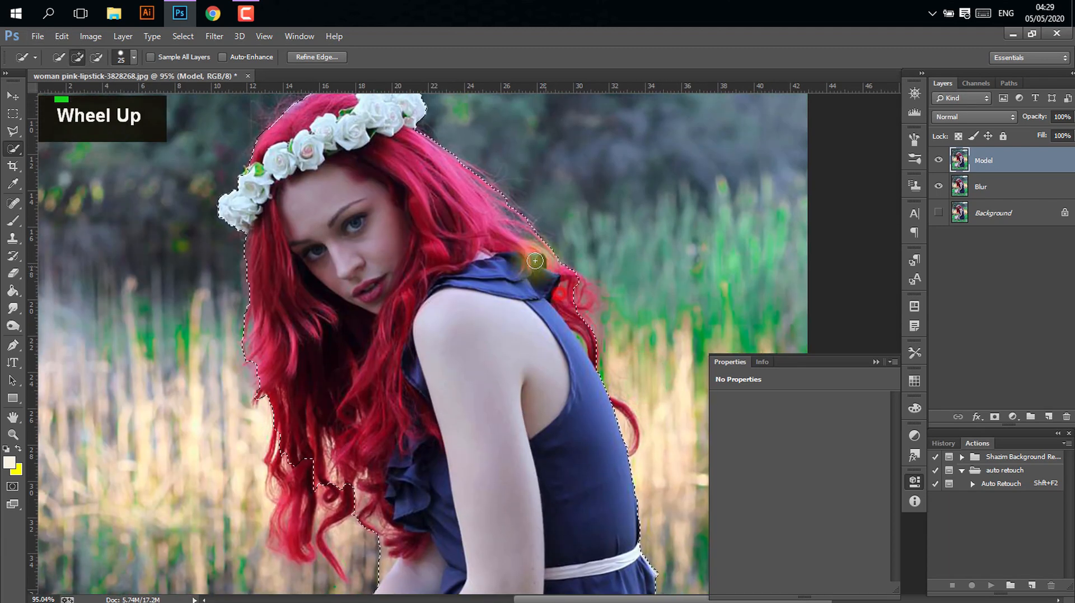
pyautogui.moveTo(380, 423); pyautogui.dragTo(298, 541)
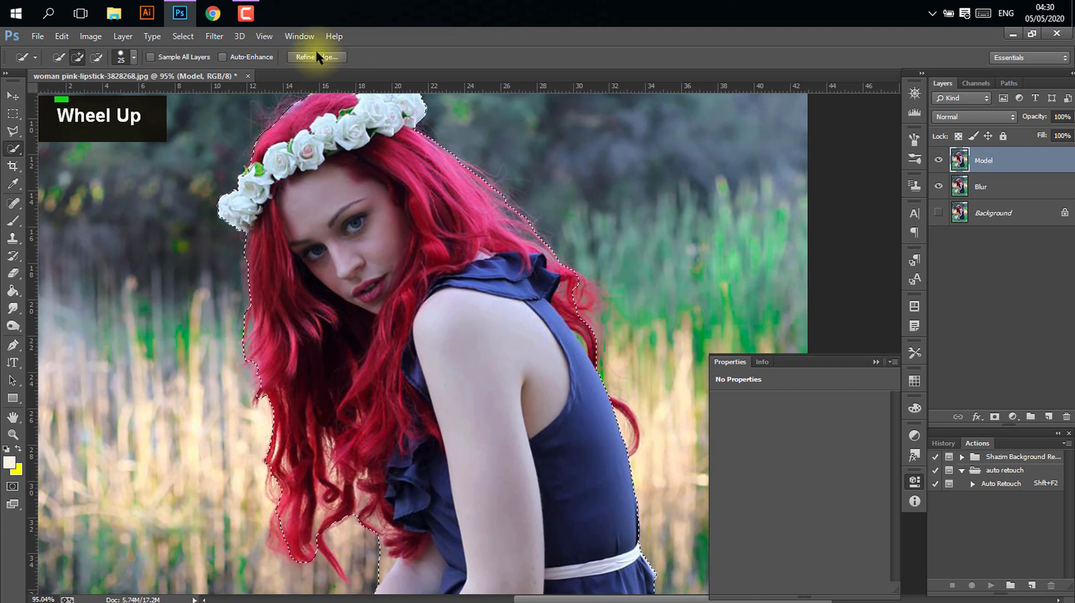
# Open Refine Edge for the selection and preview it with the On Black view
pyautogui.click(317, 57)
pyautogui.scroll(1, 401, 221)
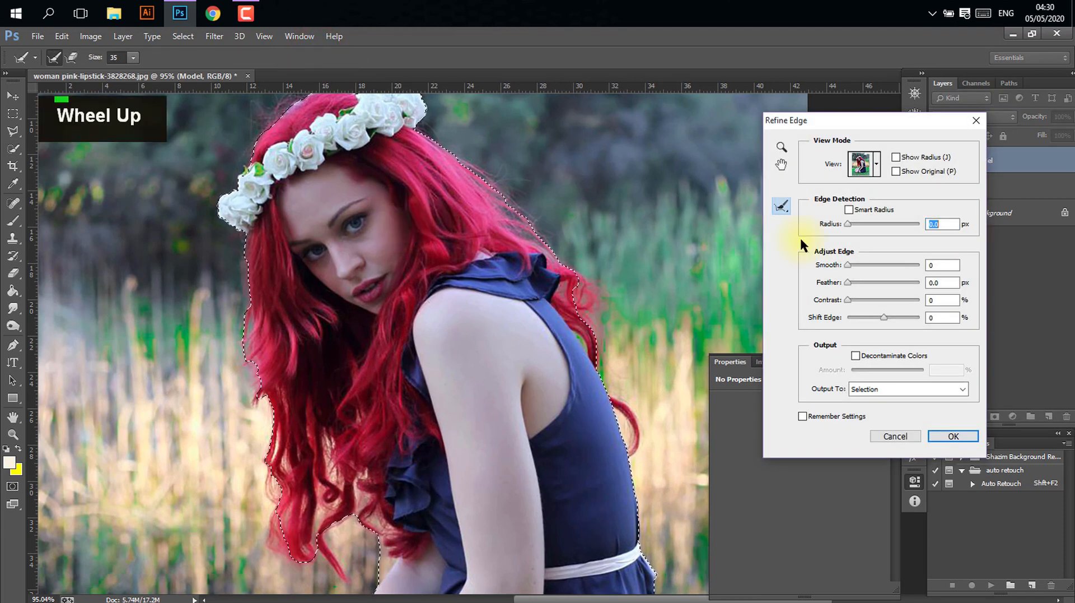
pyautogui.click(877, 164)
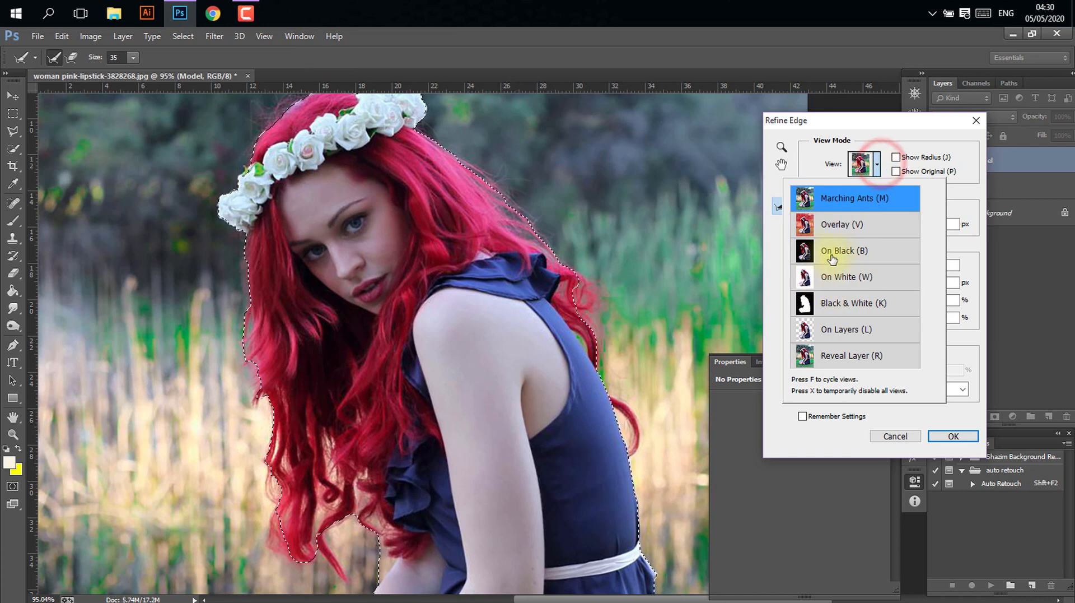
pyautogui.click(835, 246)
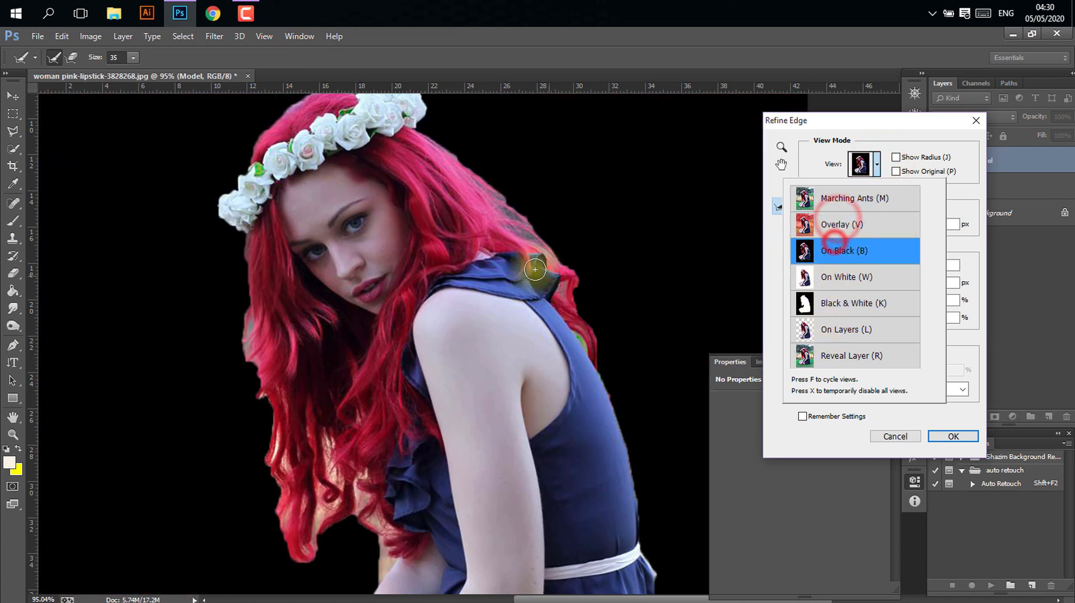
# Refine the selection edge with the Refine Radius brush along the hair behind the back, the crown and the flowers
pyautogui.moveTo(535, 269)
pyautogui.mouseDown()
pyautogui.moveTo(533, 221)
pyautogui.moveTo(581, 293)
pyautogui.moveTo(613, 416)
pyautogui.moveTo(636, 440)
pyautogui.moveTo(622, 406)
pyautogui.mouseUp()
pyautogui.moveTo(640, 441); pyautogui.dragTo(621, 396)
pyautogui.moveTo(595, 339); pyautogui.dragTo(518, 218)
pyautogui.scroll(3, 451, 219)
pyautogui.moveTo(455, 234)
pyautogui.mouseDown()
pyautogui.moveTo(415, 217)
pyautogui.moveTo(409, 169)
pyautogui.moveTo(352, 168)
pyautogui.moveTo(284, 196)
pyautogui.moveTo(240, 233)
pyautogui.mouseUp()
pyautogui.moveTo(241, 327)
pyautogui.mouseDown()
pyautogui.moveTo(248, 369)
pyautogui.moveTo(212, 284)
pyautogui.moveTo(236, 280)
pyautogui.mouseUp()
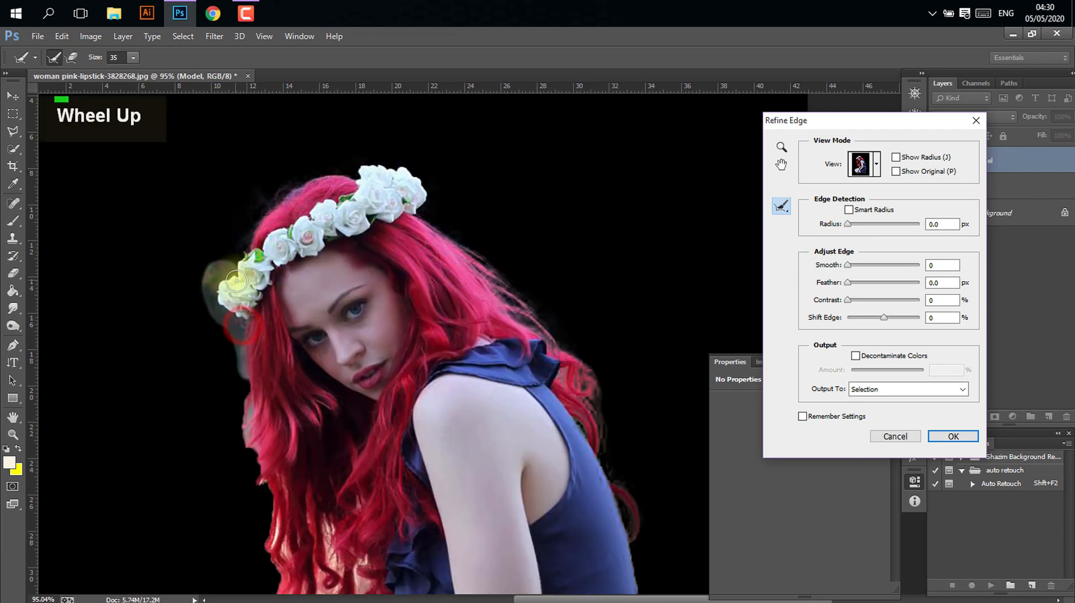
# Refine the edge of the front hair down to the lower curls and the gaps between them, and apply the refinement
pyautogui.scroll(-5, 237, 280)
pyautogui.moveTo(240, 180)
pyautogui.mouseDown()
pyautogui.moveTo(244, 289)
pyautogui.moveTo(267, 335)
pyautogui.moveTo(278, 417)
pyautogui.moveTo(252, 341)
pyautogui.moveTo(295, 485)
pyautogui.moveTo(335, 412)
pyautogui.mouseUp()
pyautogui.moveTo(273, 462)
pyautogui.mouseDown()
pyautogui.moveTo(272, 490)
pyautogui.moveTo(313, 508)
pyautogui.mouseUp()
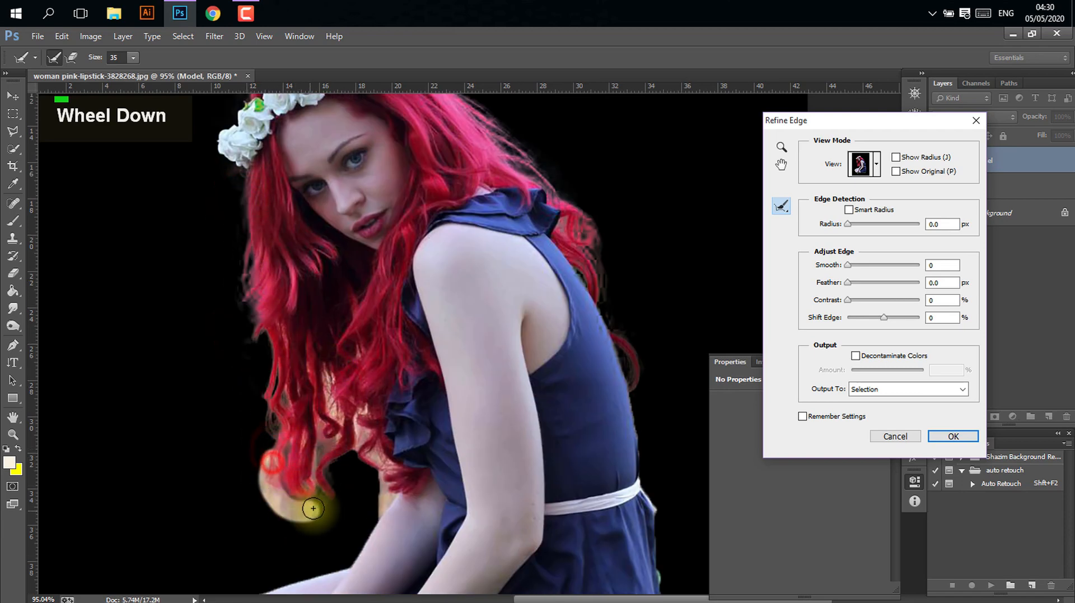
pyautogui.moveTo(383, 497); pyautogui.dragTo(362, 449)
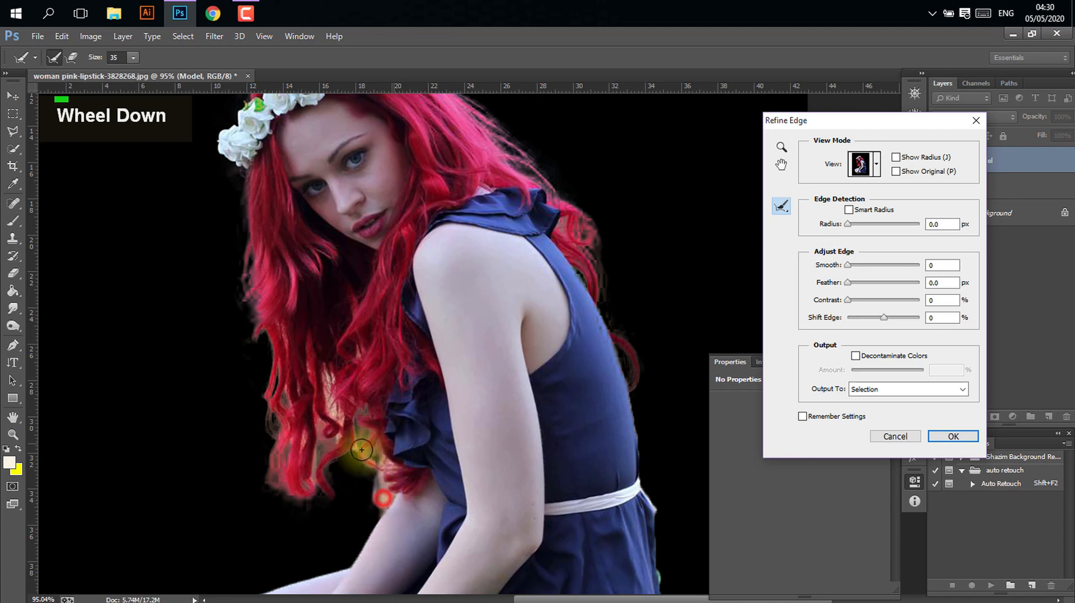
pyautogui.click(942, 436)
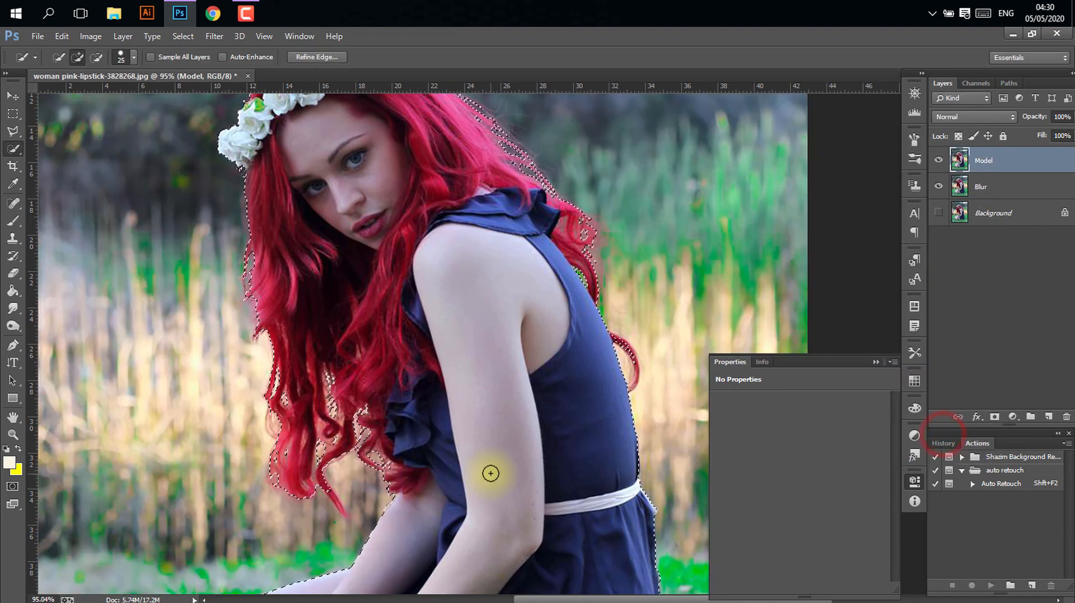
# Run Refine Edge on the woman's selection once more and apply it
pyautogui.scroll(-3, 491, 473)
pyautogui.keyDown('alt'); pyautogui.scroll(3, 643, 271); pyautogui.keyUp('alt')
pyautogui.scroll(1, 643, 271)
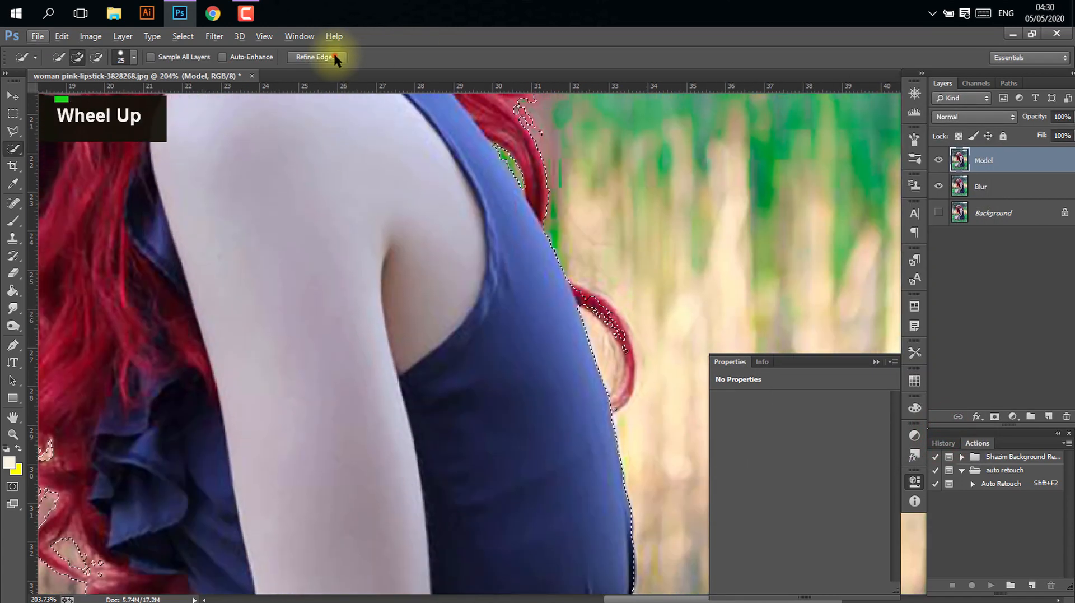
pyautogui.click(335, 55)
pyautogui.click(951, 436)
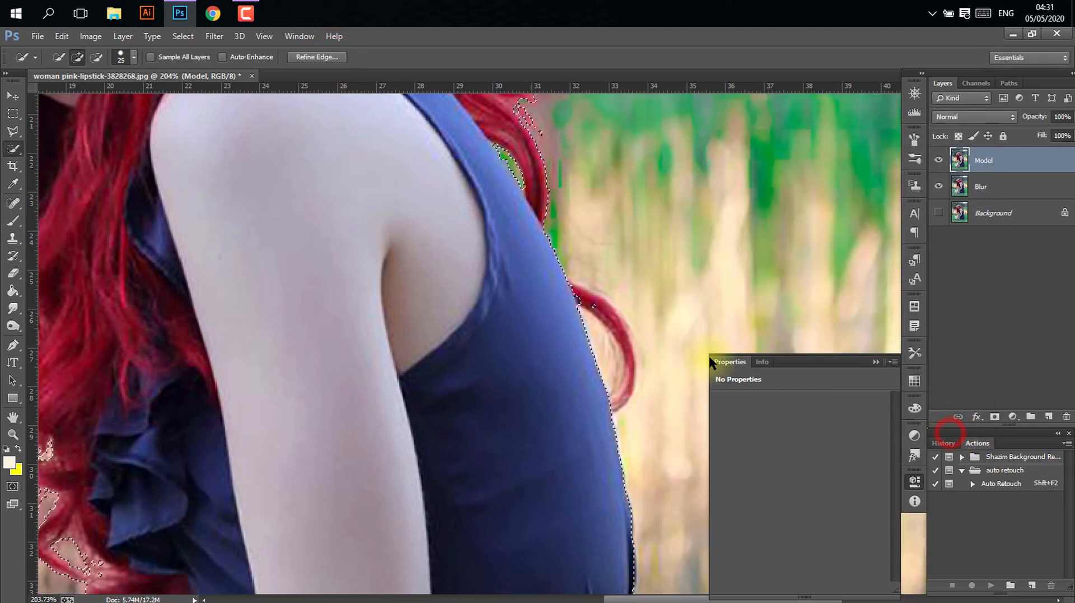
# Reduce the Quick Selection brush size to 3 and add the loose curl behind the woman's back to the selection
pyautogui.press('[')
pyautogui.press('[')
pyautogui.press('[')
pyautogui.press('[')
pyautogui.press('[')
pyautogui.press('[')
pyautogui.press('[')
pyautogui.press('[')
pyautogui.press('[')
pyautogui.press('[')
pyautogui.press('[')
pyautogui.moveTo(629, 357); pyautogui.dragTo(622, 408)
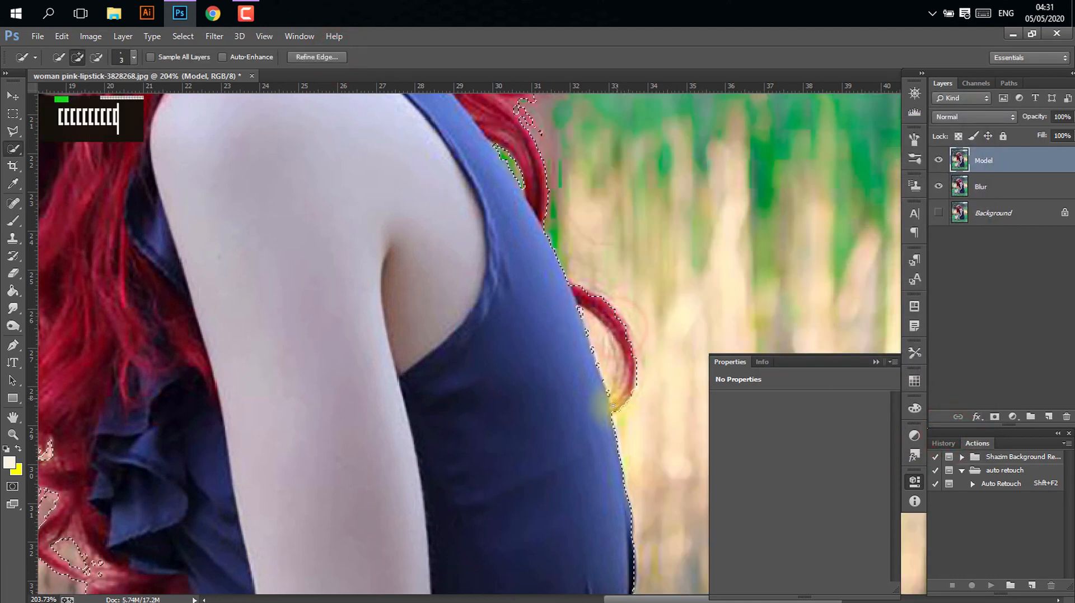
# Refine the selection edge around the loose curl behind the woman's back with Refine Edge and apply it
pyautogui.click(317, 57)
pyautogui.moveTo(613, 298); pyautogui.dragTo(596, 277)
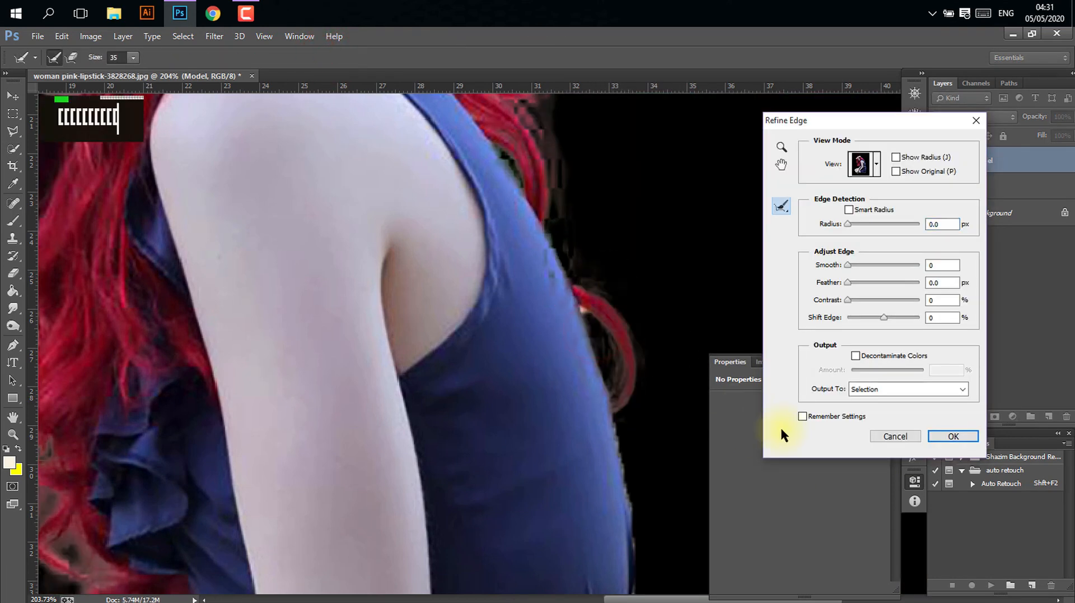
pyautogui.click(930, 435)
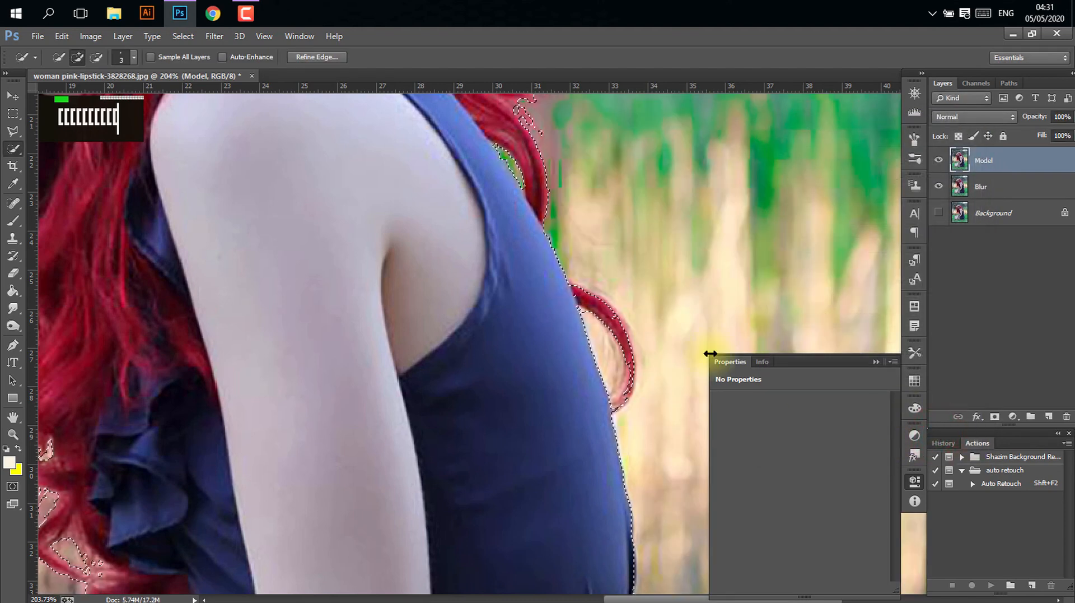
# Add a layer mask to the Model layer from the woman's selection
pyautogui.keyDown('alt'); pyautogui.scroll(-6, 621, 283); pyautogui.keyUp('alt')
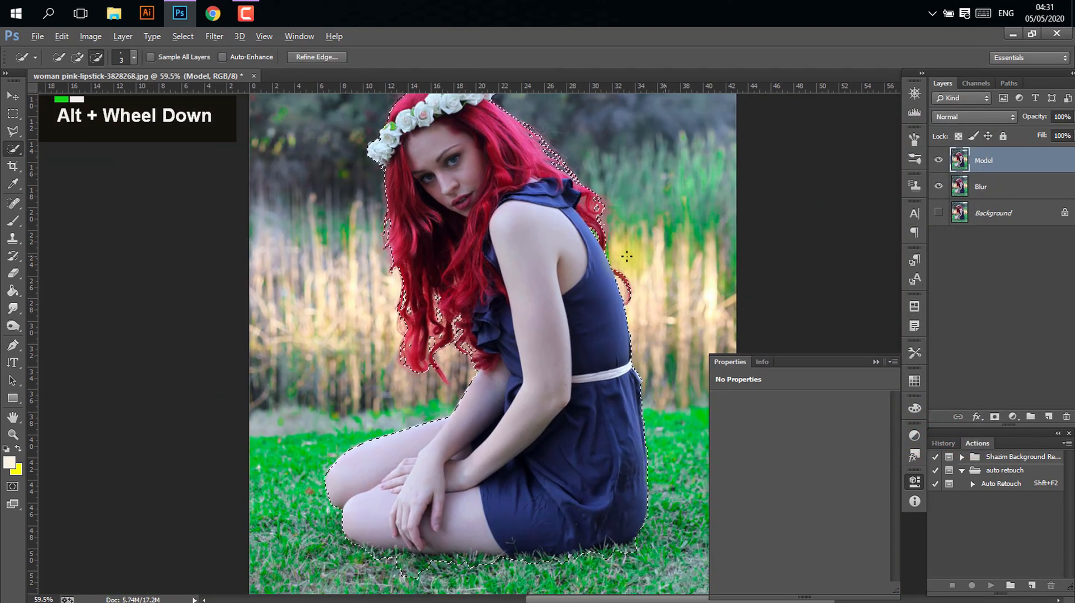
pyautogui.keyDown('alt'); pyautogui.scroll(-1, 624, 260); pyautogui.keyUp('alt')
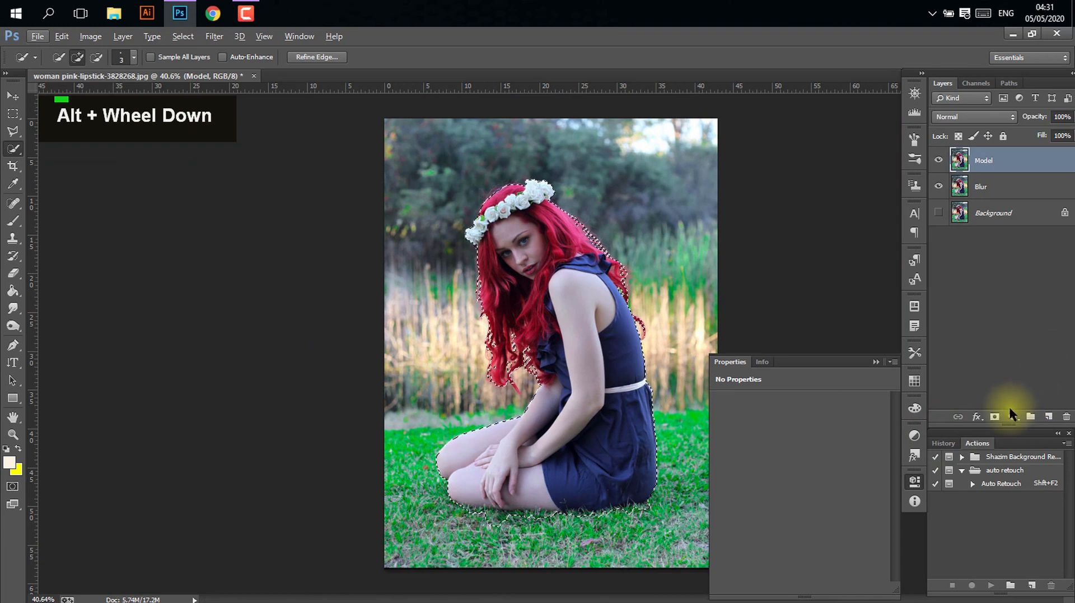
pyautogui.click(995, 417)
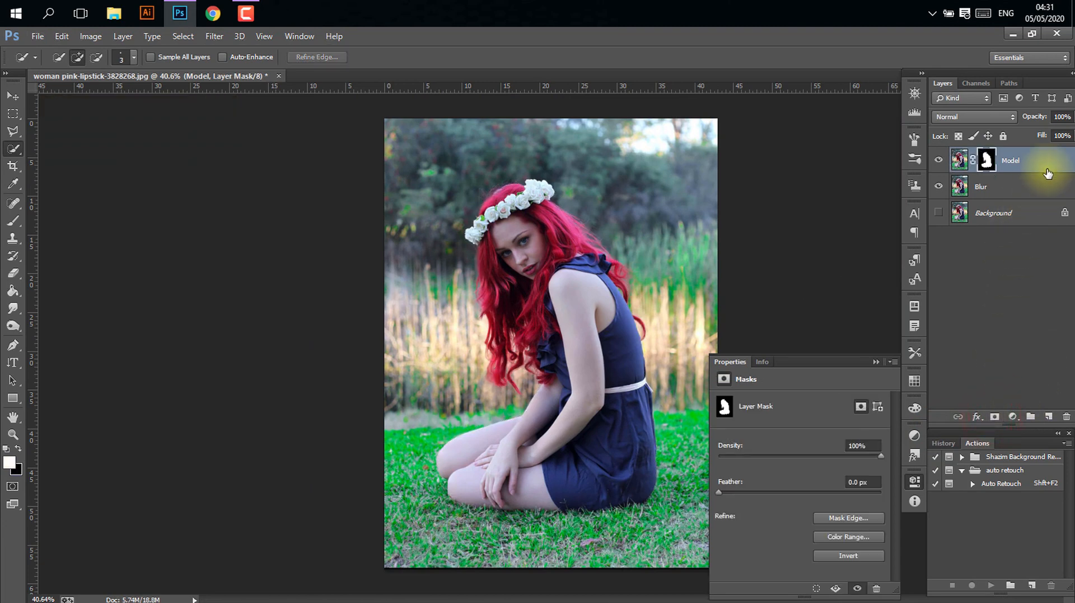
# On the Blur layer, load the Model layer's mask as a selection and expand it by 30 pixels
pyautogui.click(991, 187)
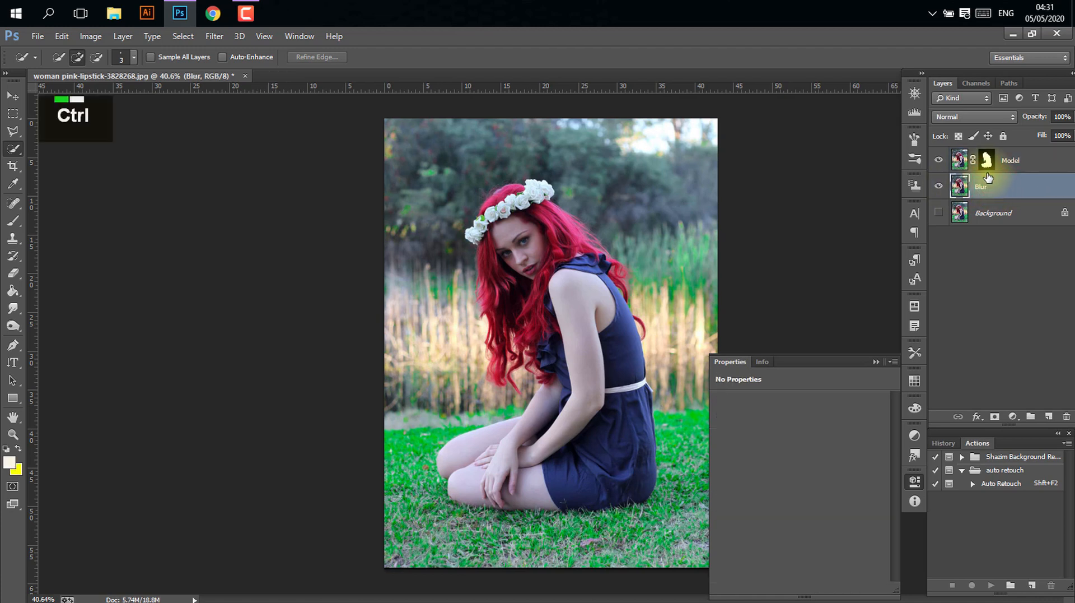
pyautogui.keyDown('ctrl'); pyautogui.click(988, 162); pyautogui.keyUp('ctrl')
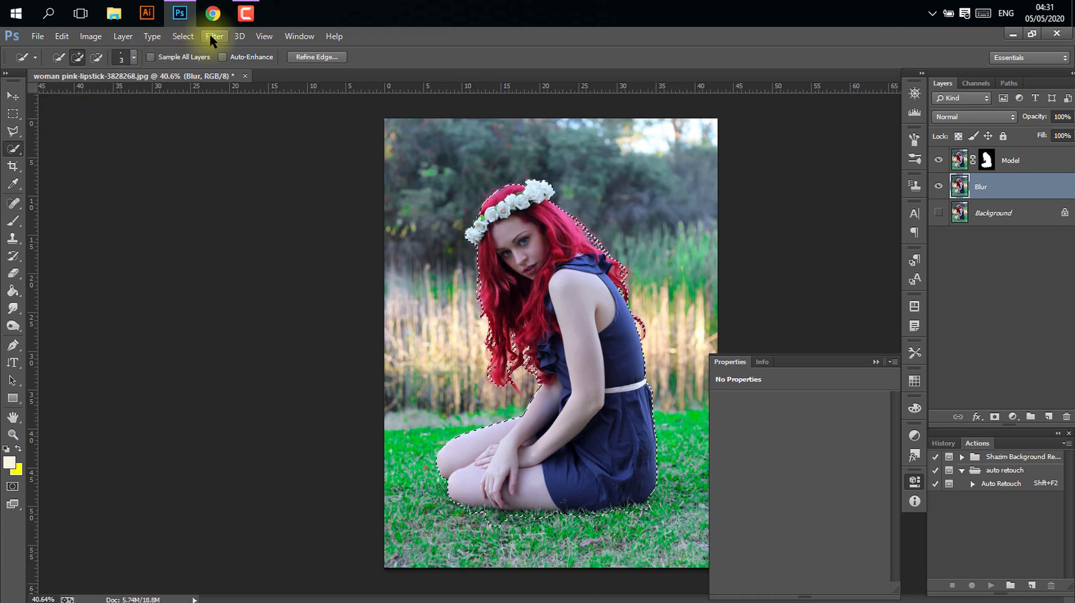
pyautogui.click(185, 37)
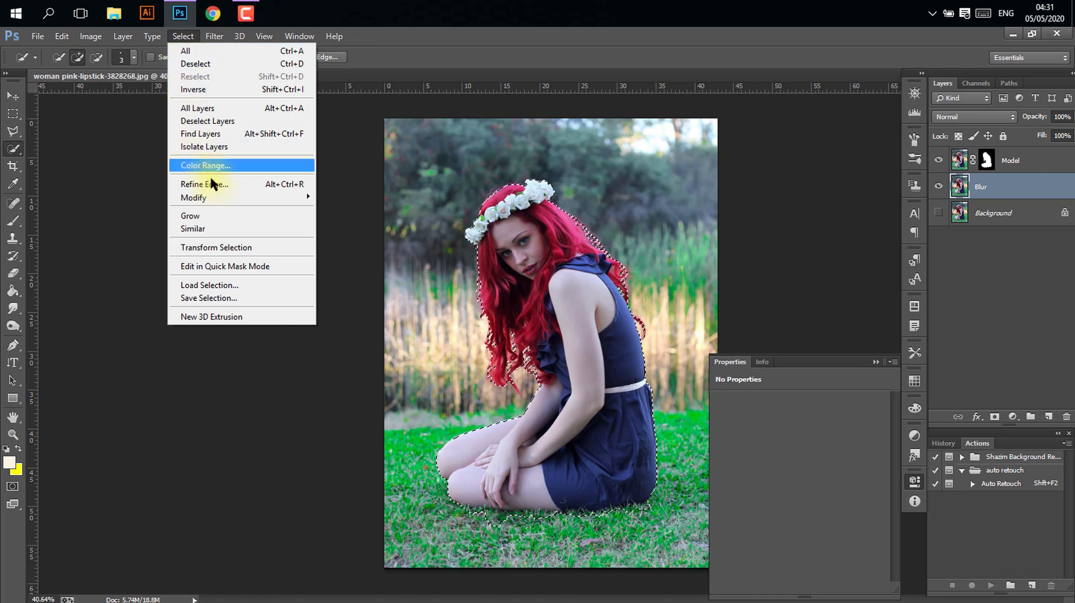
pyautogui.click(219, 193)
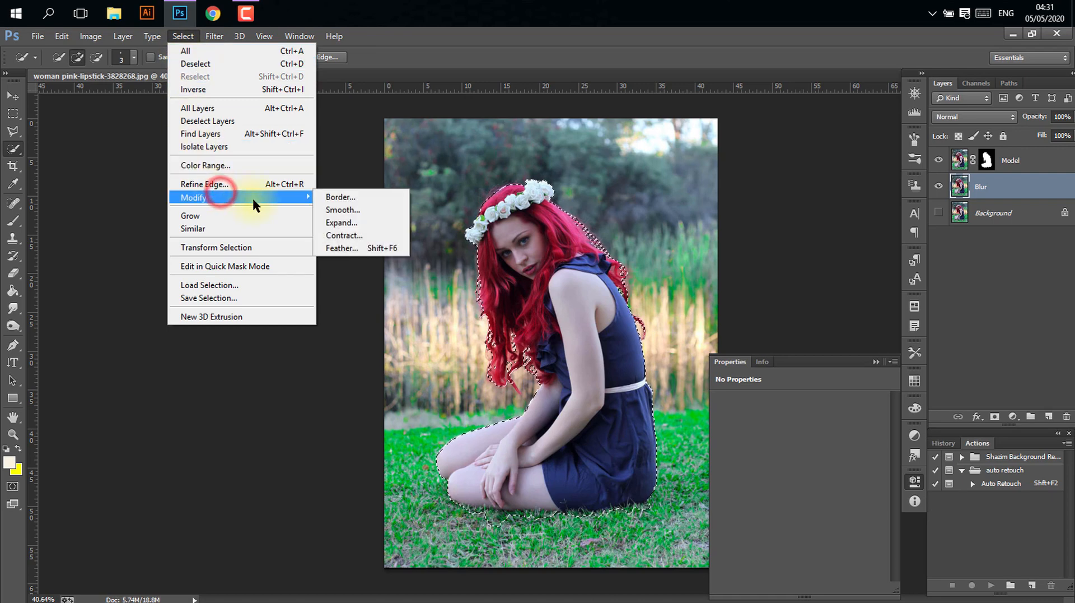
pyautogui.click(377, 222)
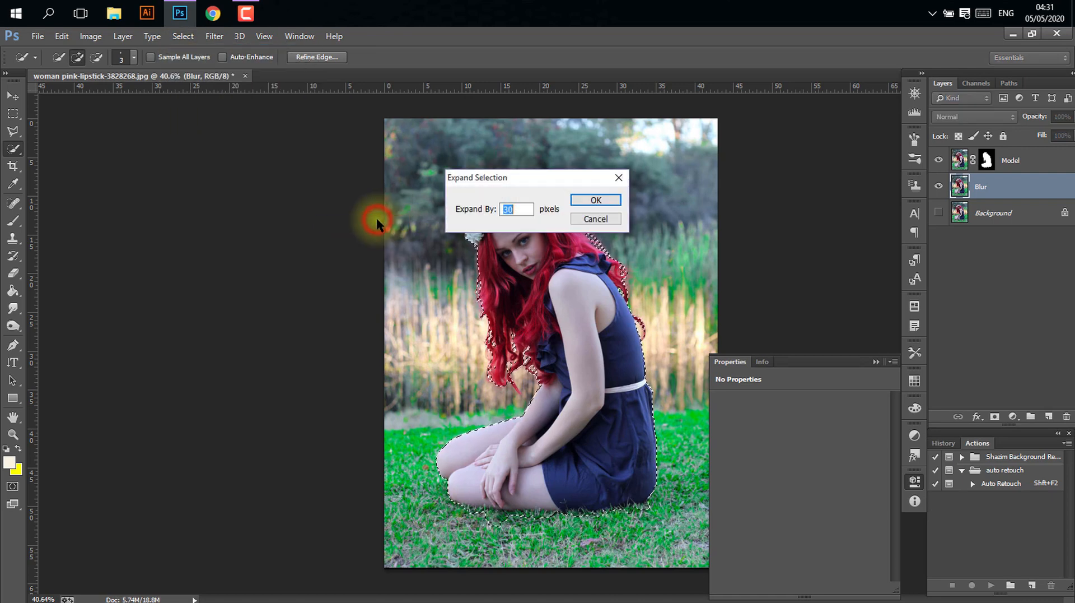
pyautogui.click(596, 200)
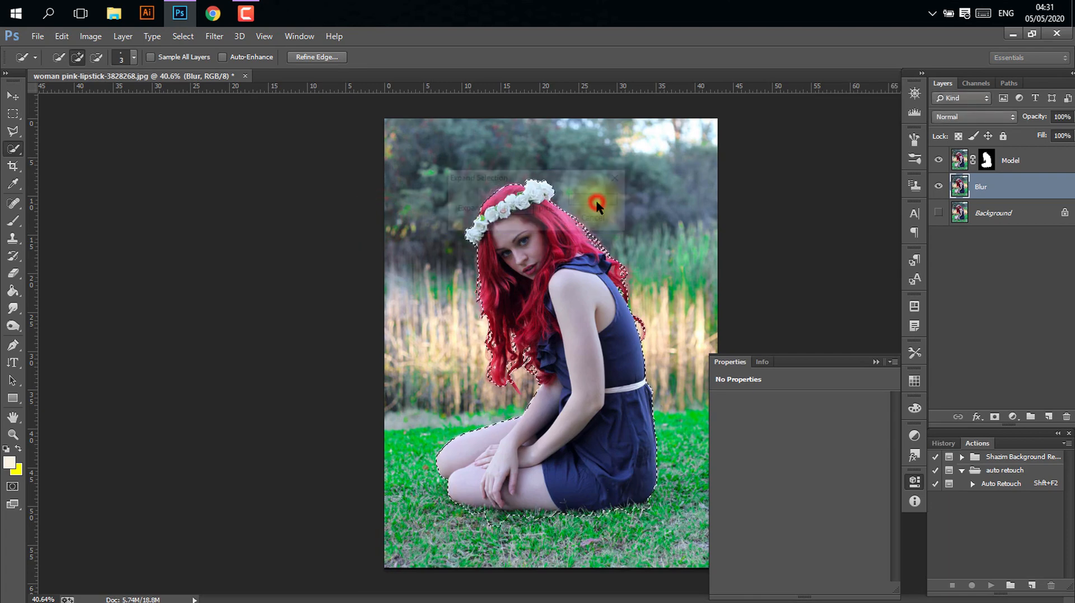
pyautogui.hotkey('ctrl', 'z')
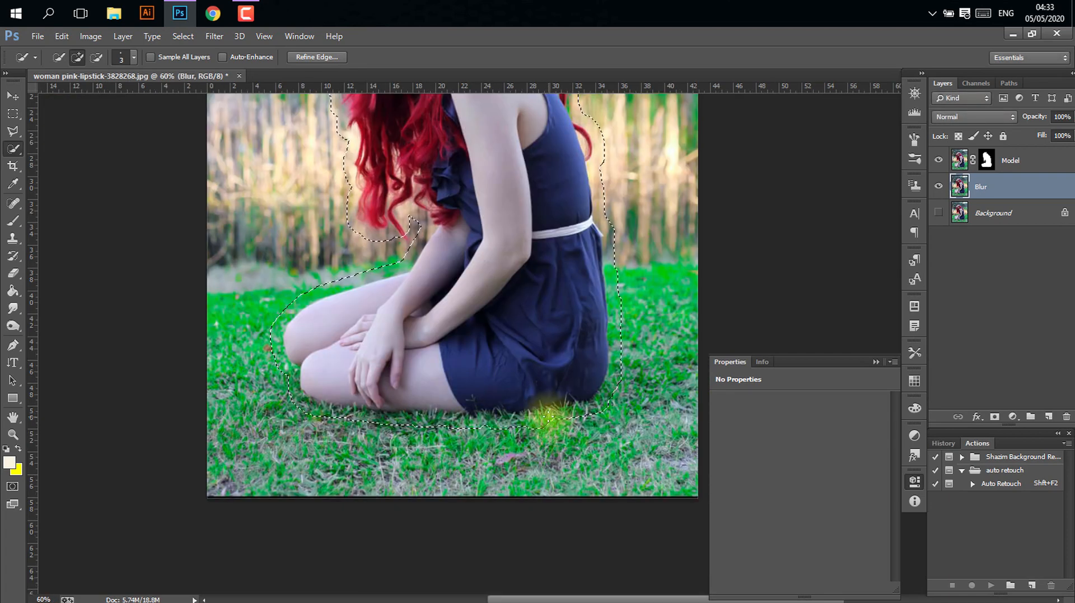
# Enlarge the Quick Selection brush to 30 and subtract the grass strip below the woman's legs and dress from the selection
pyautogui.press(']')
pyautogui.press(']')
pyautogui.press(']')
pyautogui.press(']')
pyautogui.press(']')
pyautogui.press(']')
pyautogui.press(']')
pyautogui.press(']')
pyautogui.press(']')
pyautogui.press(']')
pyautogui.press(']')
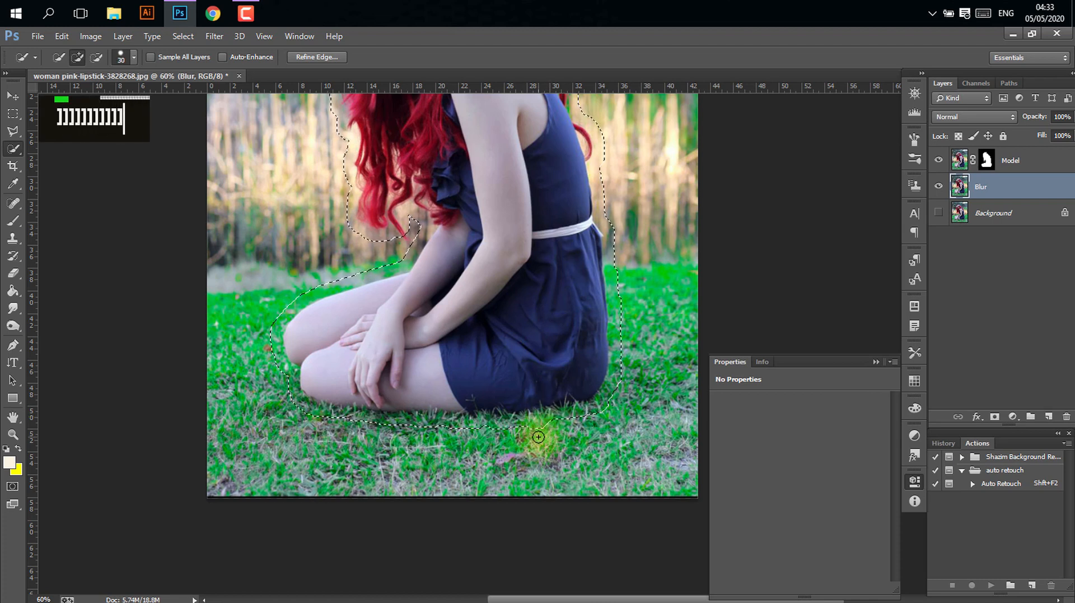
pyautogui.keyDown('alt'); pyautogui.click(583, 423); pyautogui.keyUp('alt')
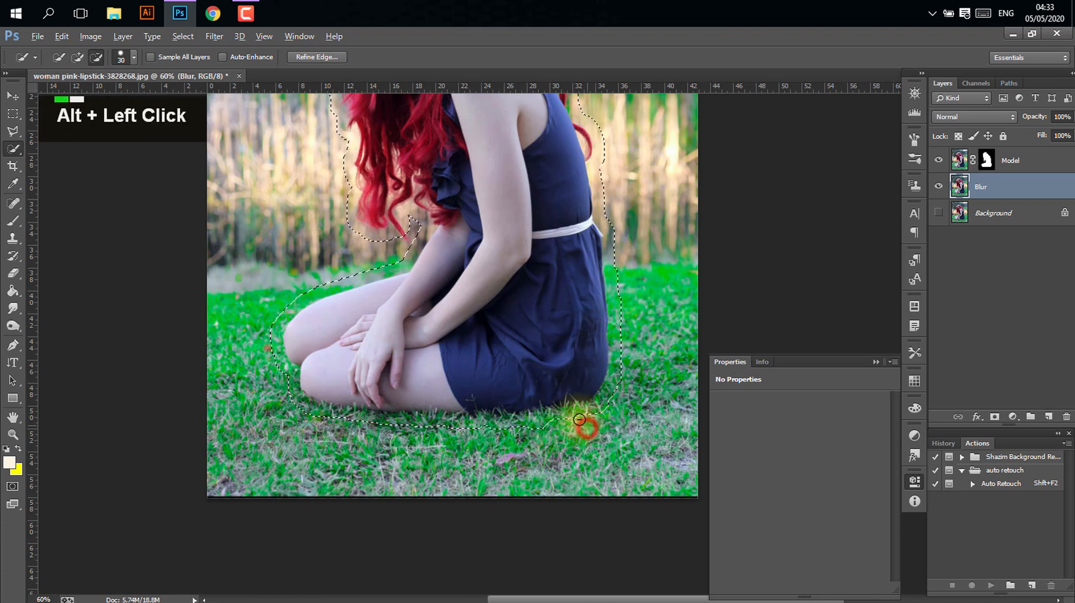
pyautogui.moveTo(580, 419); pyautogui.dragTo(433, 427)
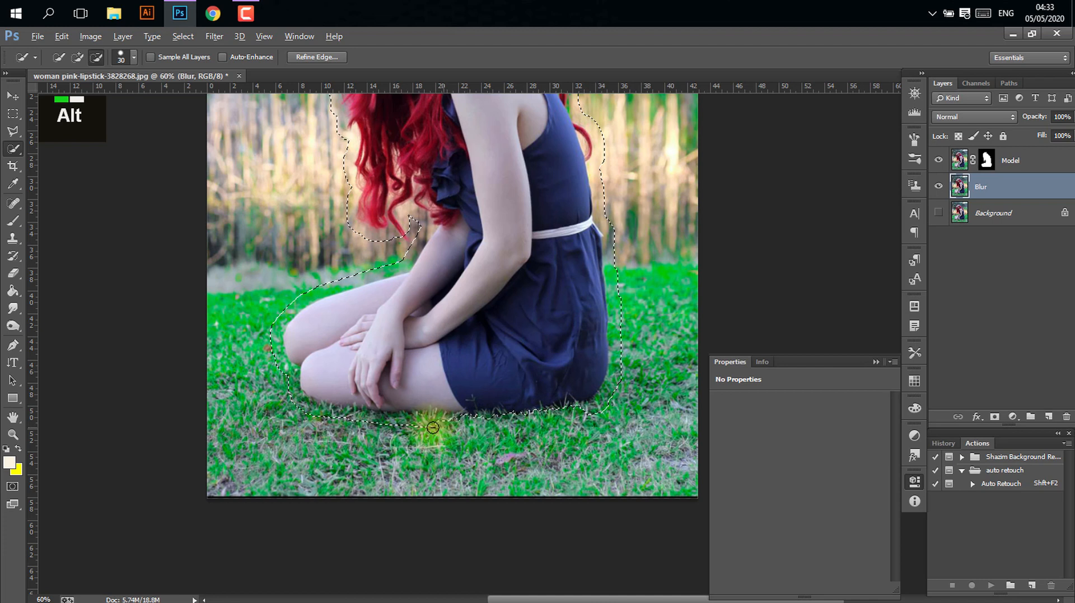
pyautogui.moveTo(320, 417); pyautogui.dragTo(304, 416)
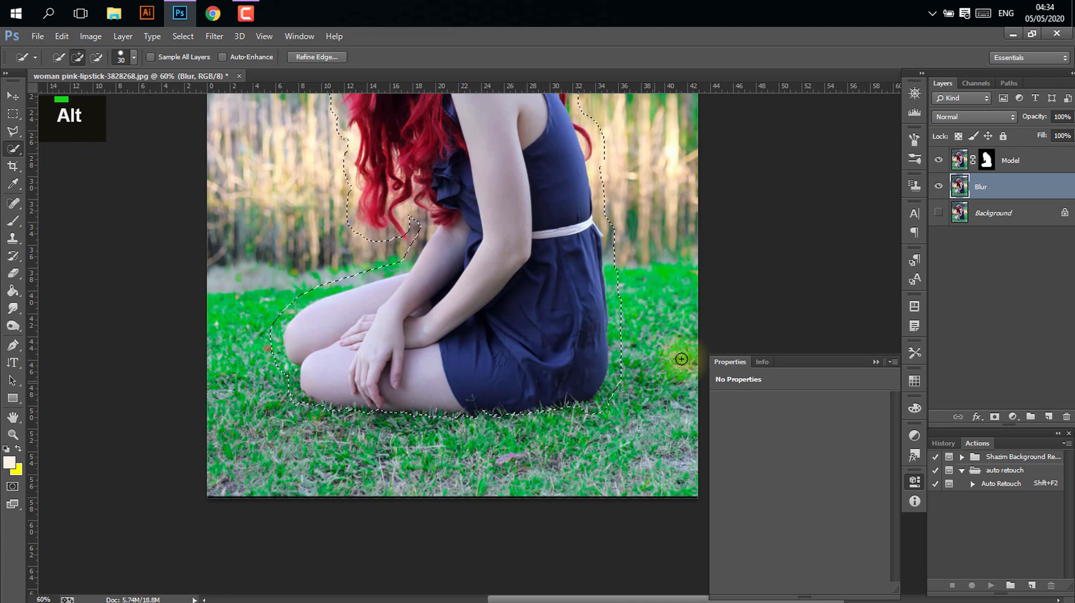
# Fill the selected area of the Blur layer with Content-Aware in Normal mode at 100% opacity, and deselect
pyautogui.rightClick(490, 256)
pyautogui.click(552, 448)
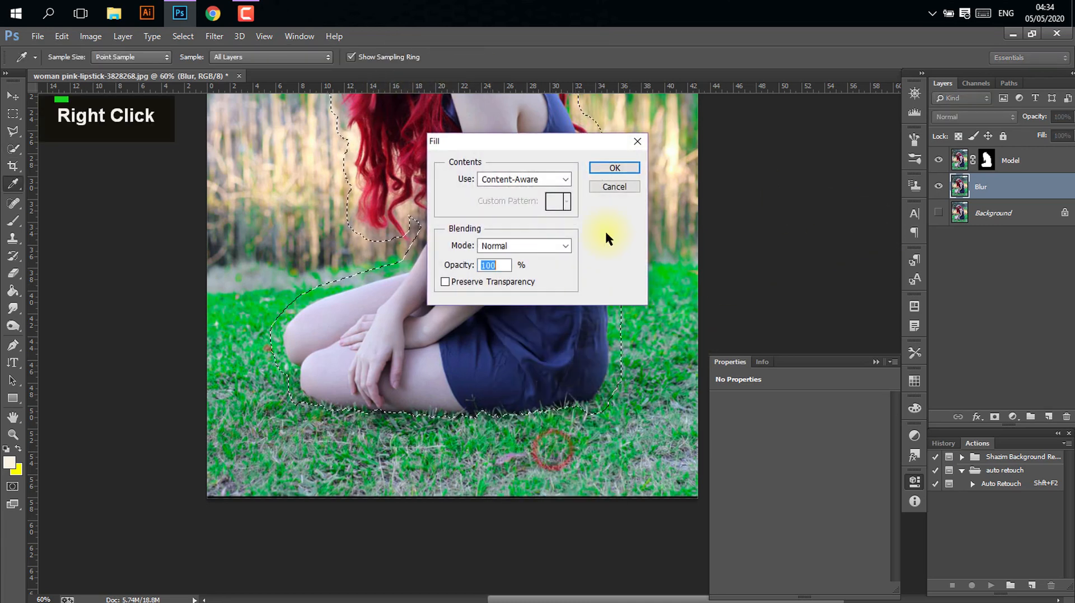
pyautogui.click(600, 165)
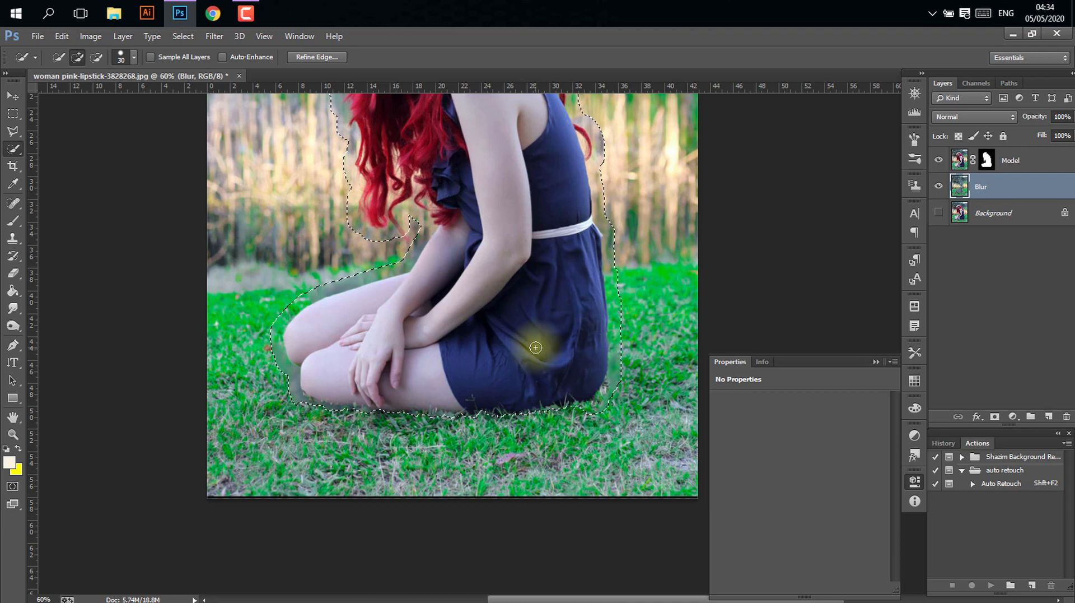
pyautogui.scroll(3, 537, 347)
pyautogui.keyDown('alt'); pyautogui.scroll(-2, 534, 343); pyautogui.keyUp('alt')
pyautogui.keyDown('alt'); pyautogui.scroll(2, 583, 295); pyautogui.keyUp('alt')
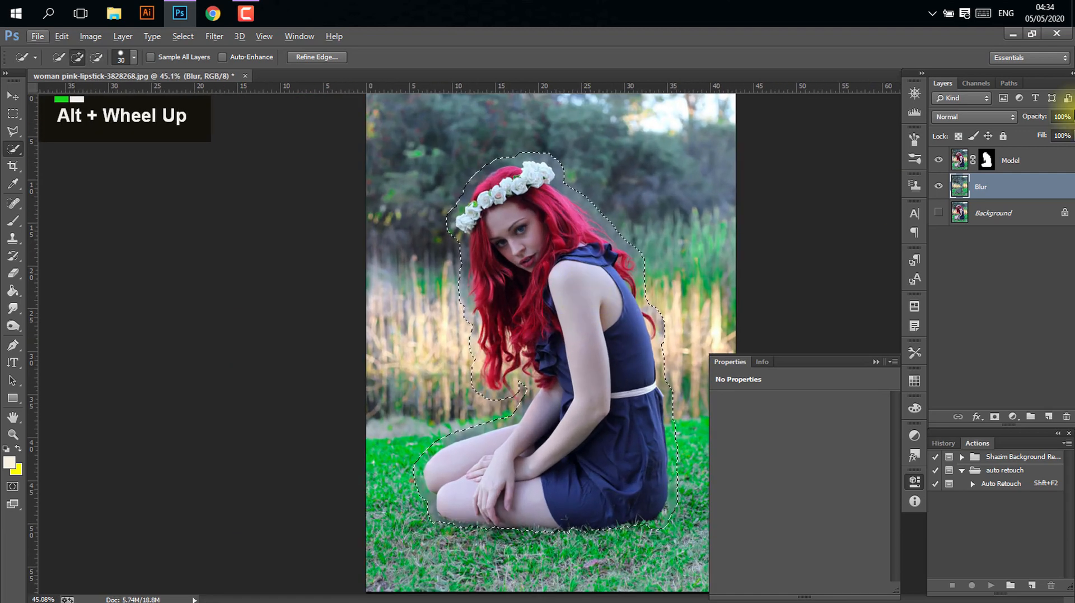
pyautogui.hotkey('ctrl', 'd')
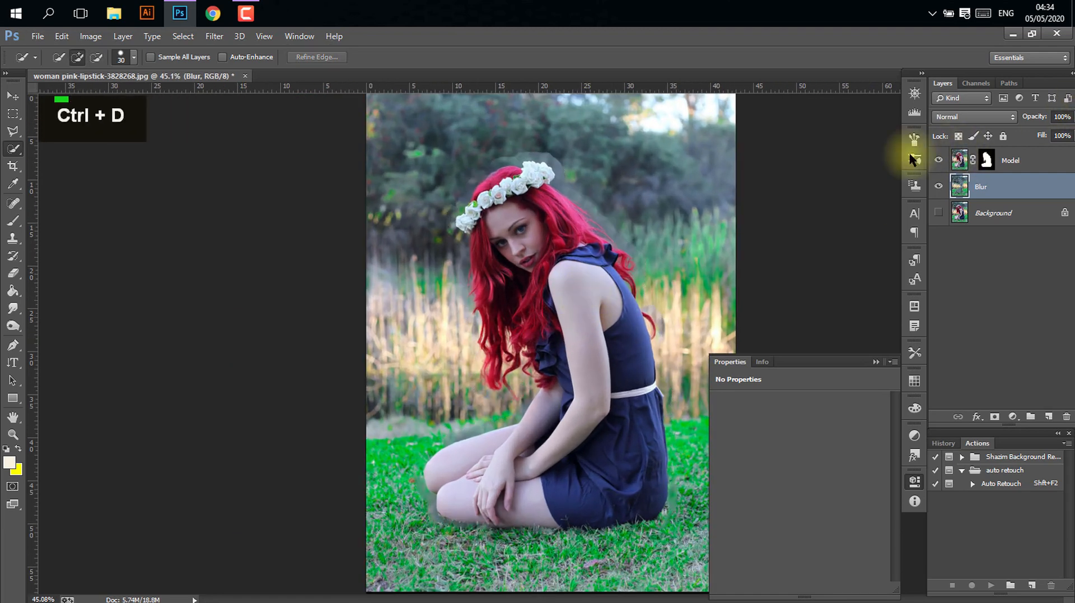
# Toggle the Model layer's visibility to check the filled background behind the woman
pyautogui.press('alt')
pyautogui.click(939, 160)
pyautogui.click(939, 161)
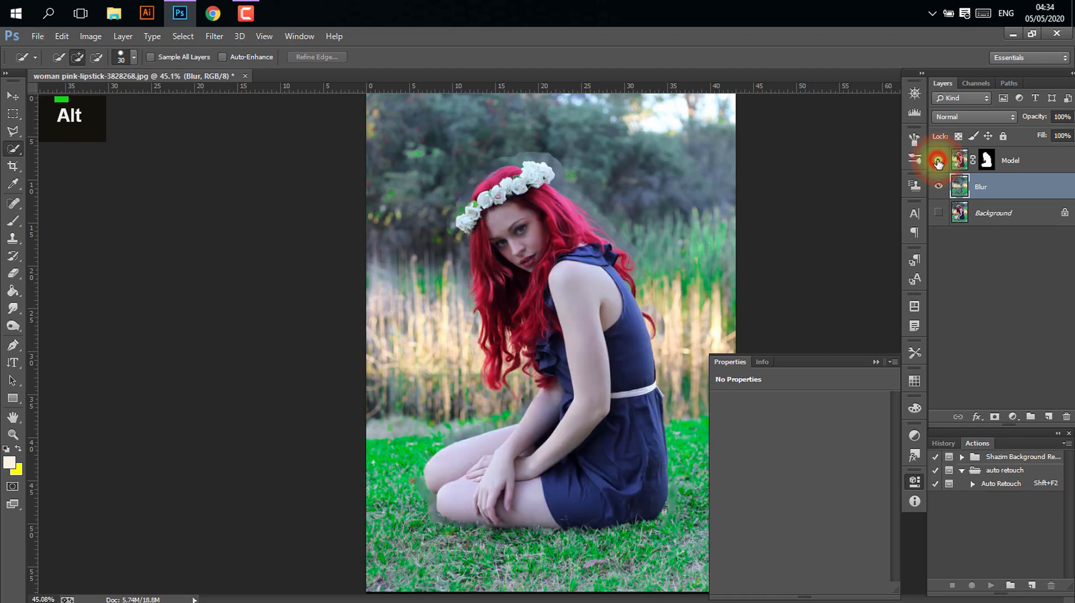
pyautogui.click(938, 161)
pyautogui.click(938, 161)
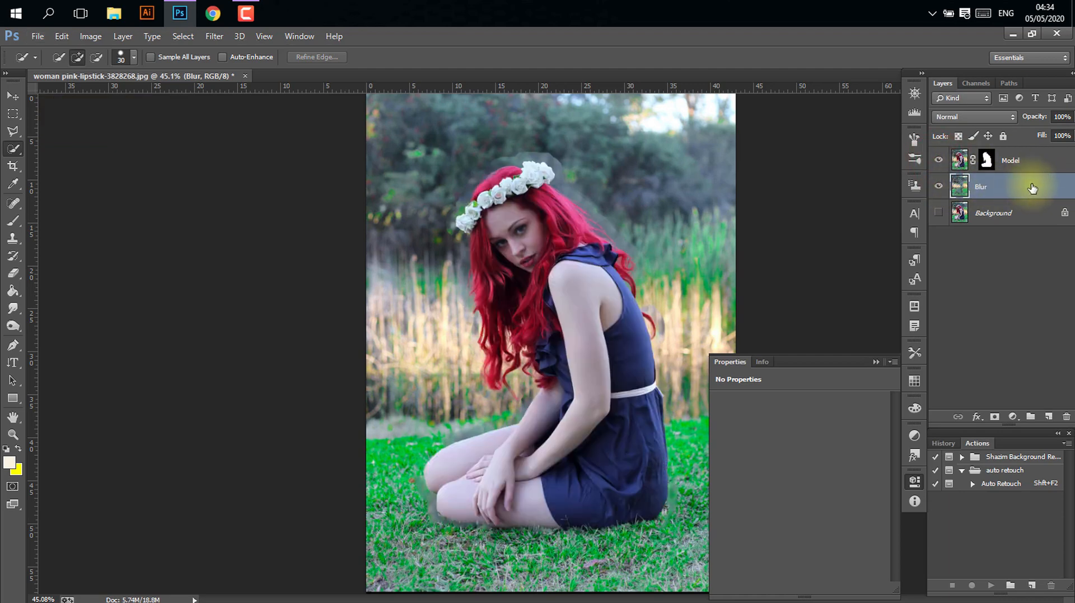
# Start a Tilt-Shift blur on the Blur layer and move its centre down to the photo's lower edge
pyautogui.click(216, 41)
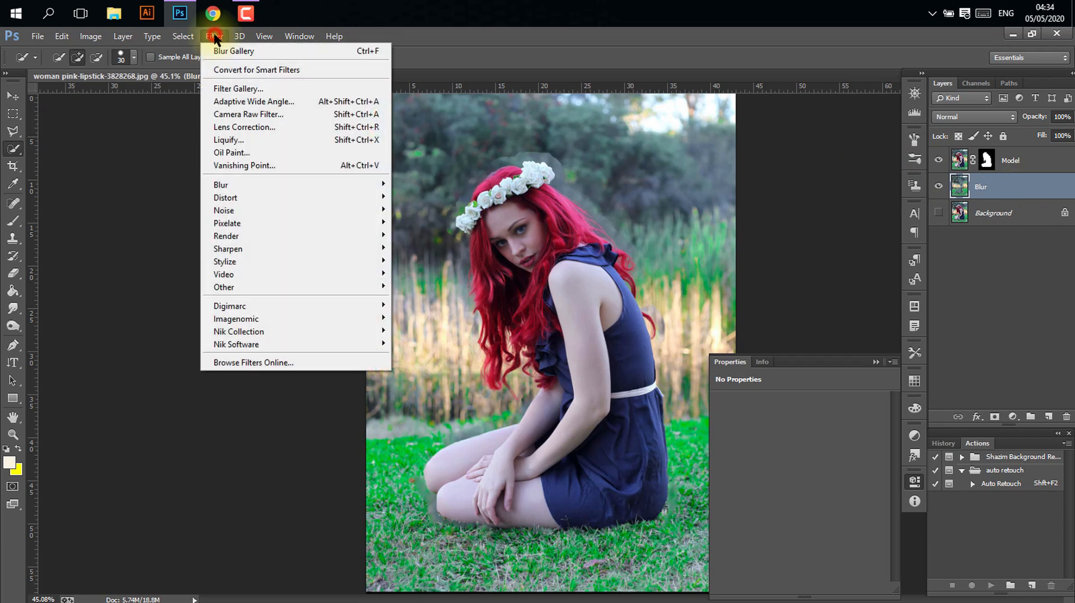
pyautogui.moveTo(234, 187)
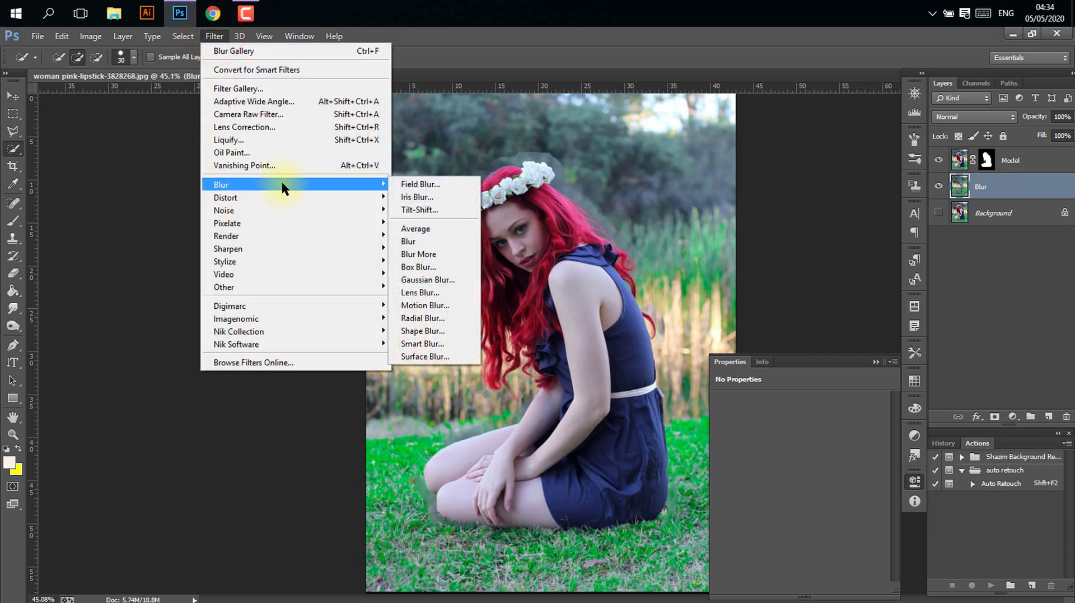
pyautogui.click(439, 209)
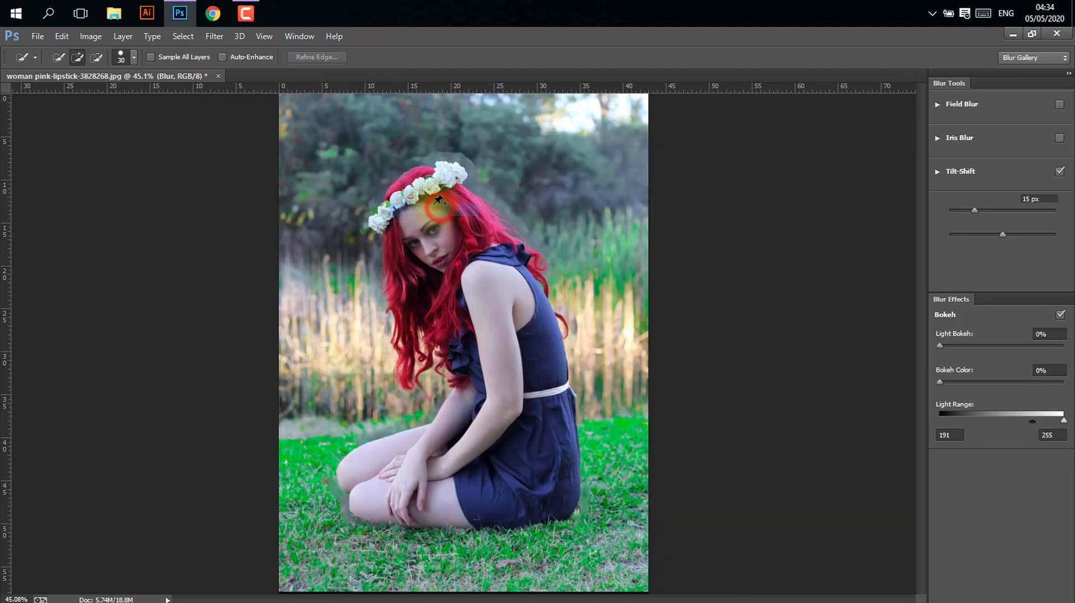
pyautogui.scroll(-2, 442, 208)
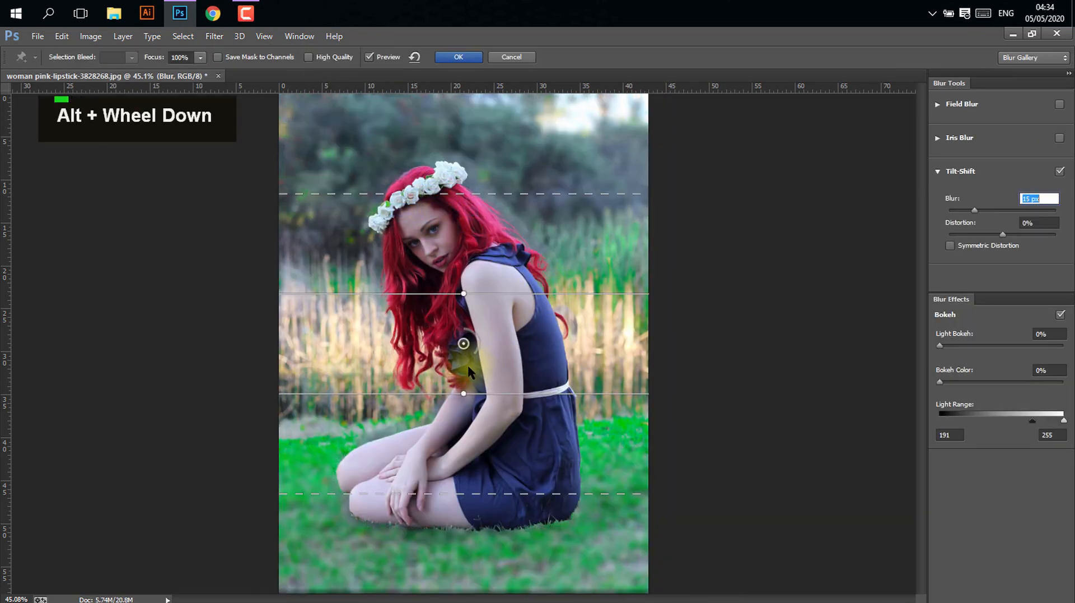
pyautogui.click(467, 338)
pyautogui.scroll(-3, 469, 334)
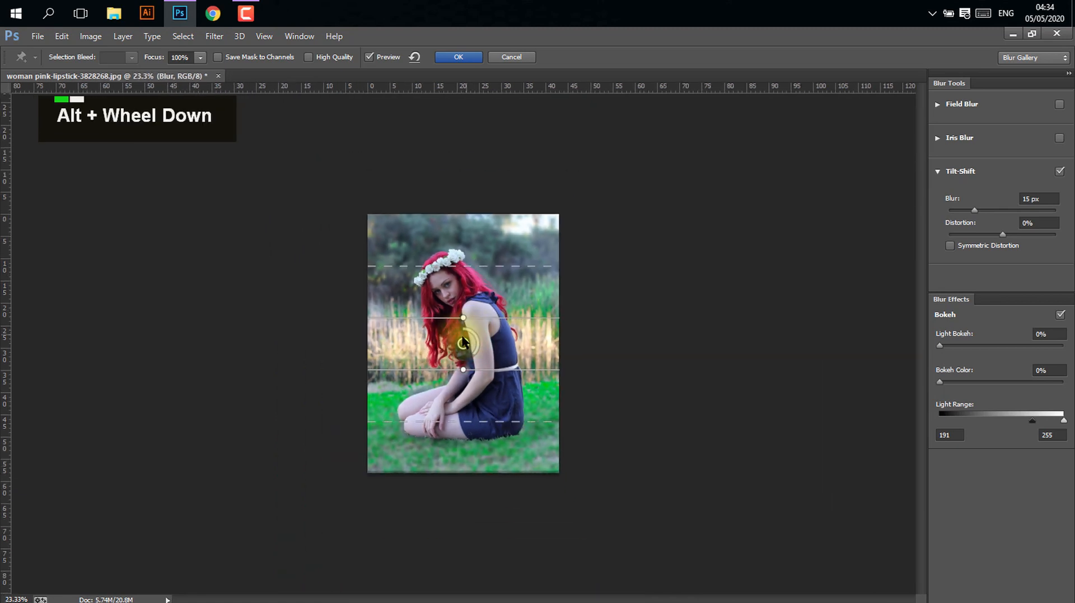
pyautogui.moveTo(463, 342); pyautogui.dragTo(463, 470)
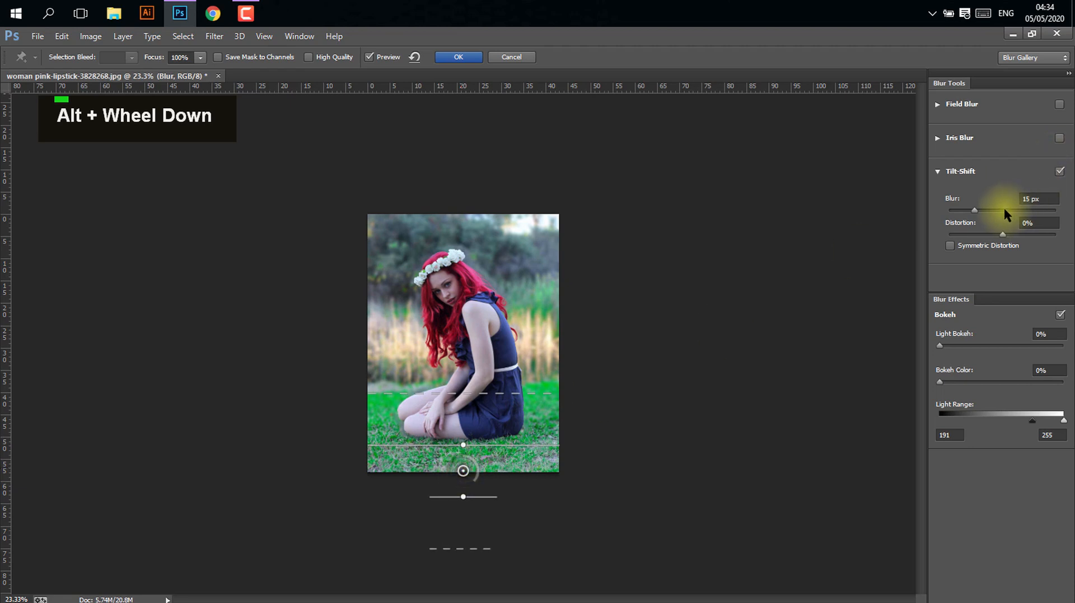
# Set the Tilt-Shift blur amount to 71 px
pyautogui.click(994, 208)
pyautogui.click(989, 210)
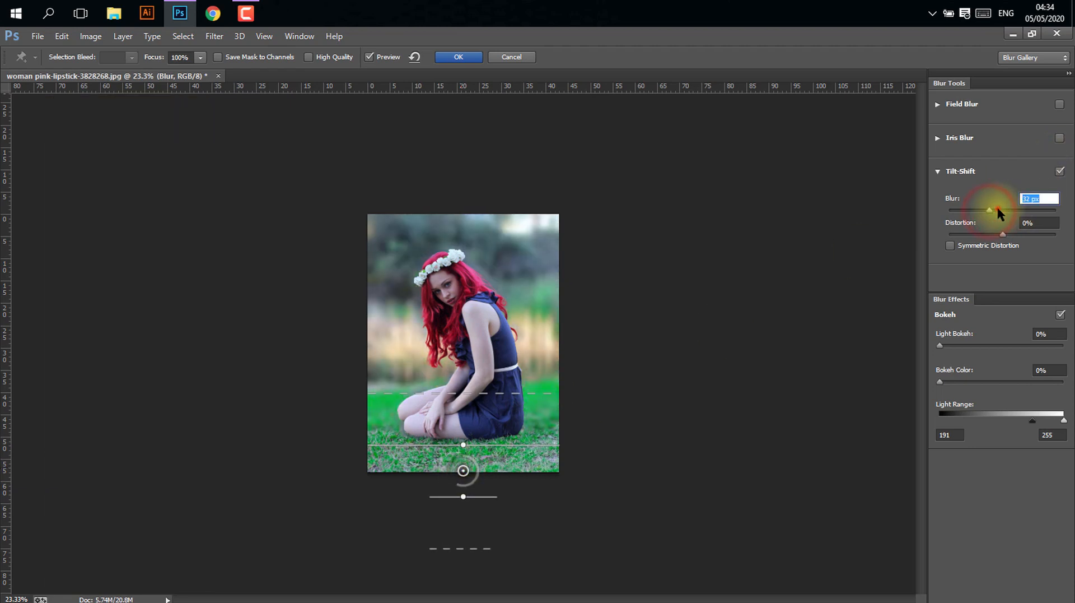
pyautogui.click(1000, 209)
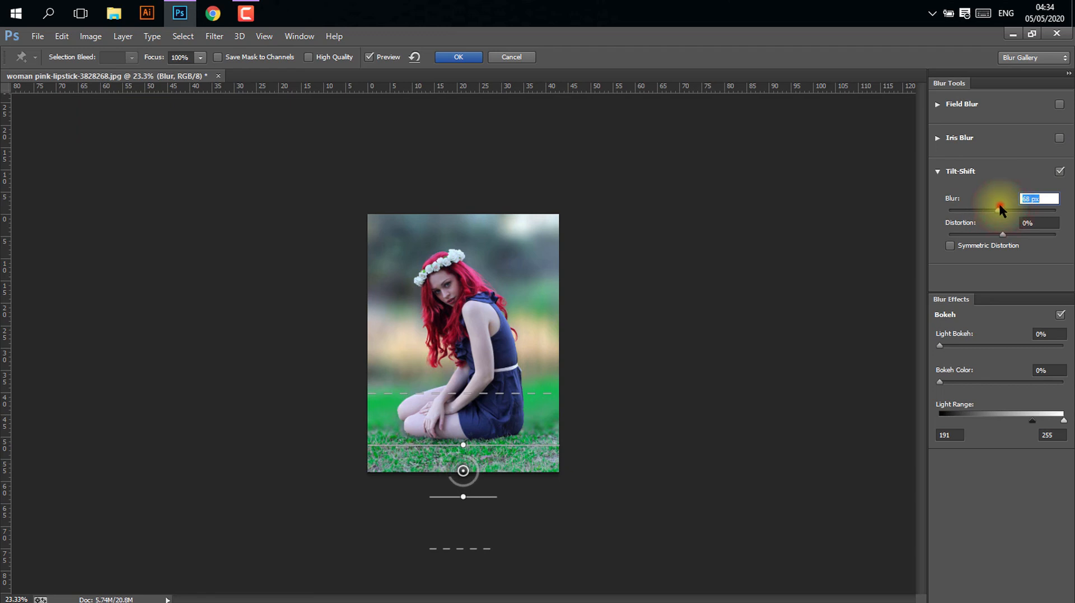
pyautogui.doubleClick(1000, 208)
pyautogui.click(999, 210)
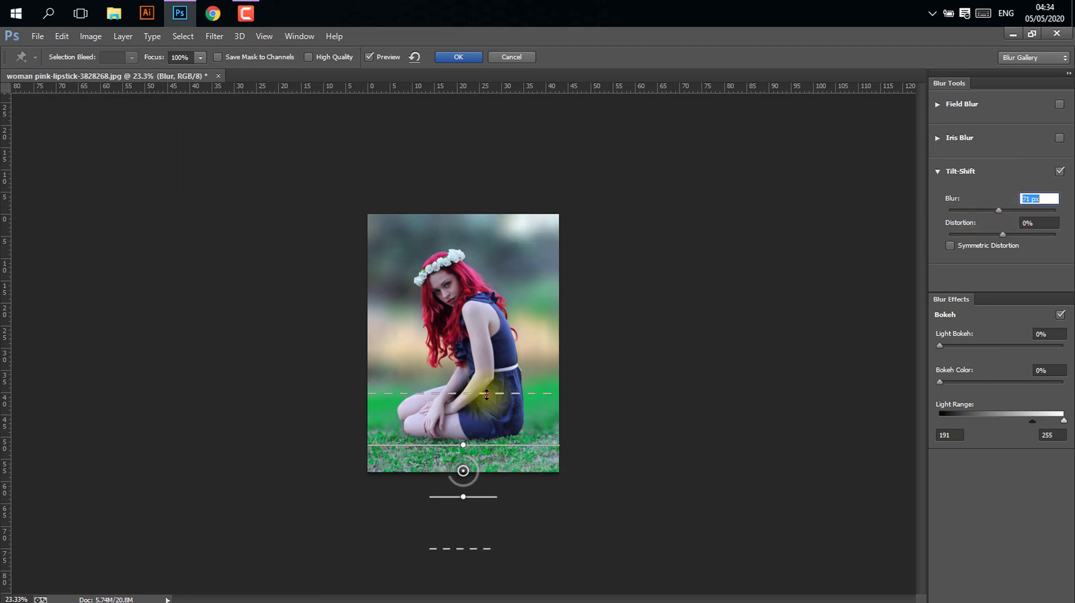
# Raise the Tilt-Shift's upper focus line to just above the base of the dress and its dashed transition line to just above the belt
pyautogui.moveTo(486, 394); pyautogui.dragTo(492, 359)
pyautogui.click(509, 446)
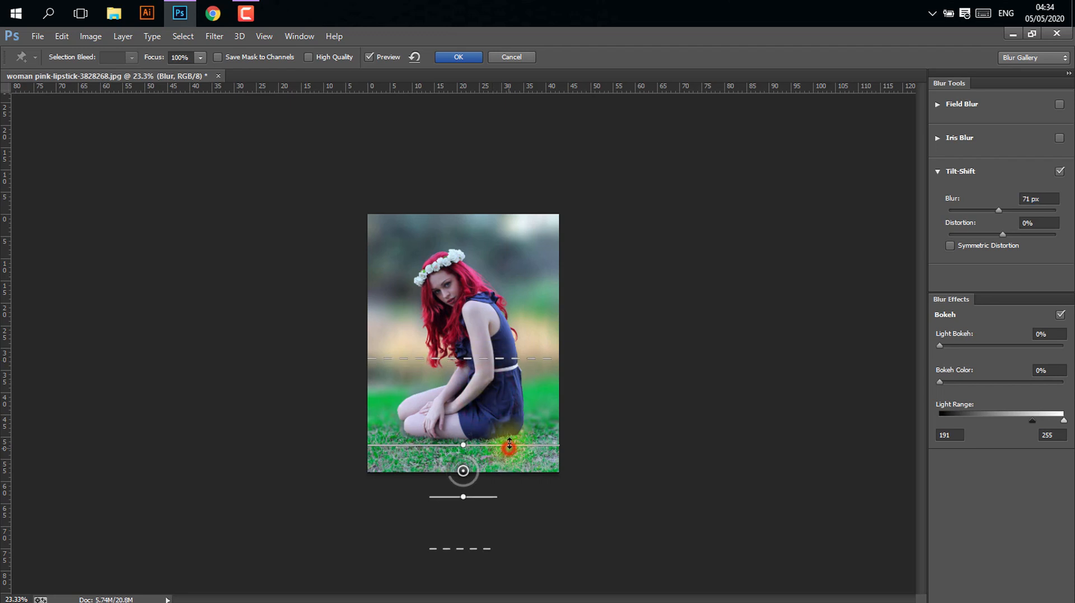
pyautogui.moveTo(509, 446); pyautogui.dragTo(511, 435)
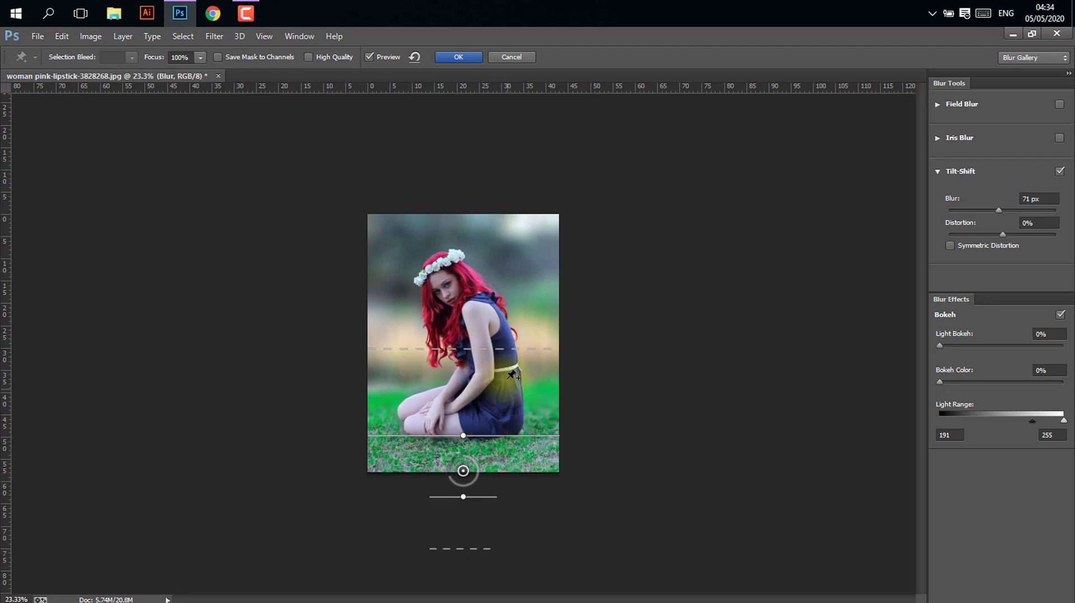
pyautogui.moveTo(508, 348); pyautogui.dragTo(508, 369)
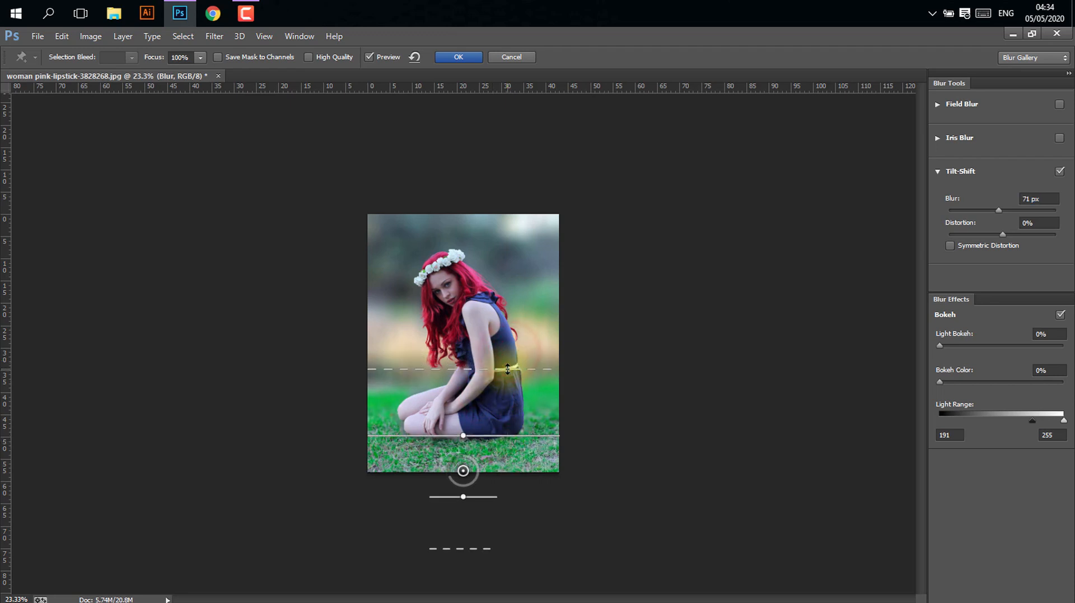
pyautogui.click(500, 437)
pyautogui.moveTo(500, 437)
pyautogui.mouseDown()
pyautogui.moveTo(497, 448)
pyautogui.moveTo(504, 429)
pyautogui.mouseUp()
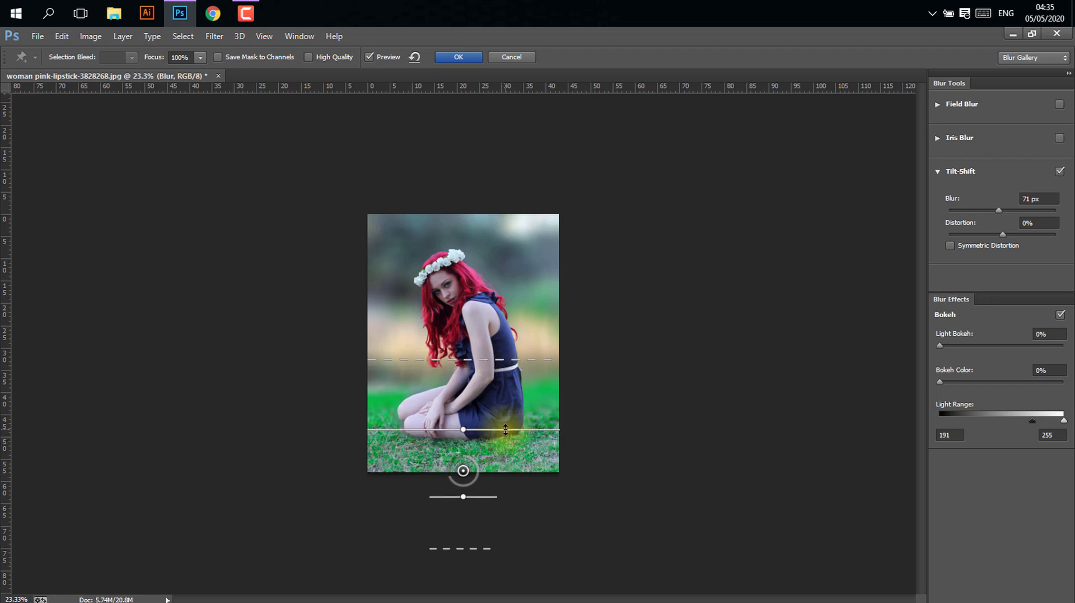
# Enable High Quality for the Tilt-Shift blur and apply it to the Blur layer
pyautogui.click(309, 57)
pyautogui.click(455, 56)
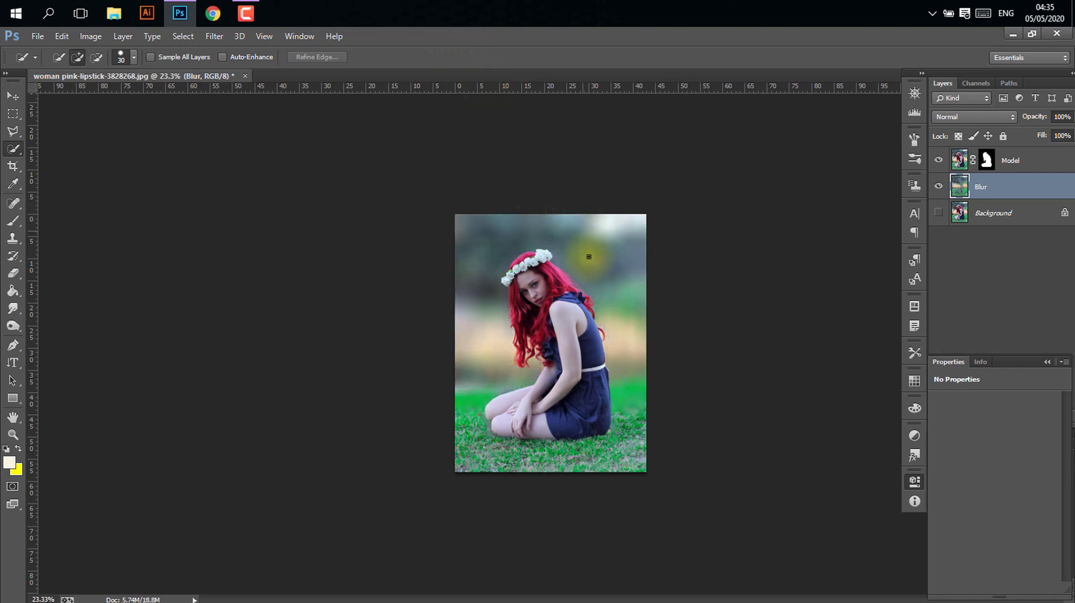
# Examine the edges of the woman's flower crown and hair against the blurred background up close
pyautogui.scroll(4, 589, 256)
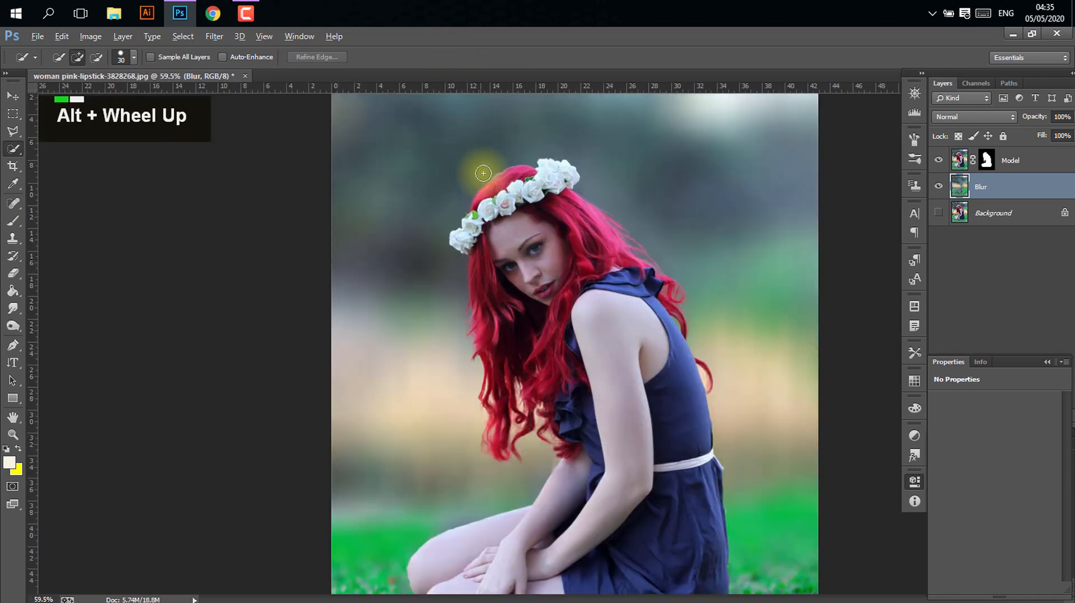
pyautogui.scroll(5, 483, 174)
pyautogui.scroll(-2, 487, 522)
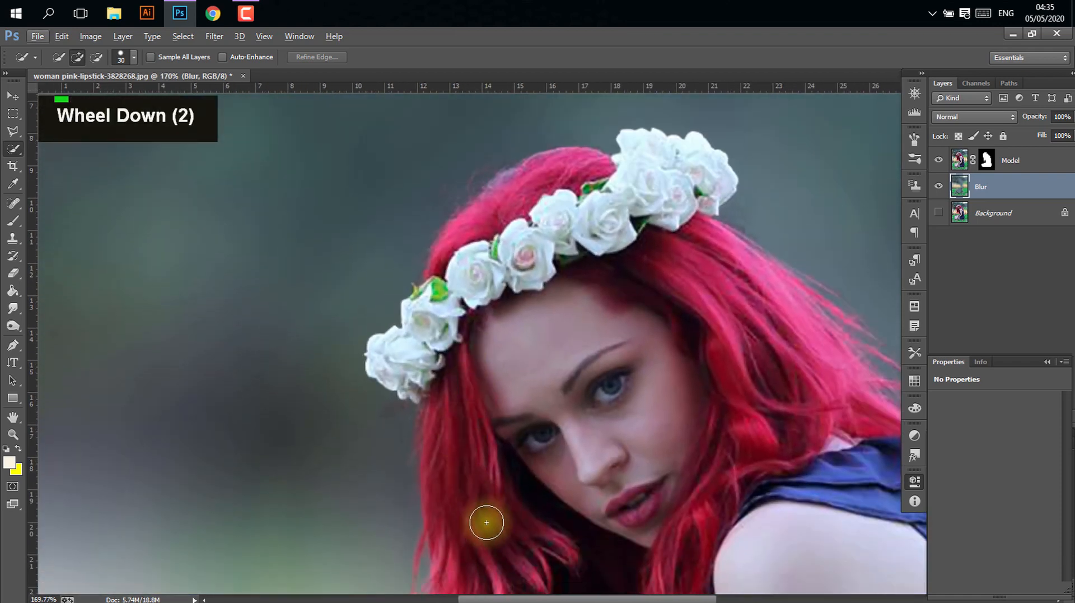
pyautogui.scroll(-10, 486, 522)
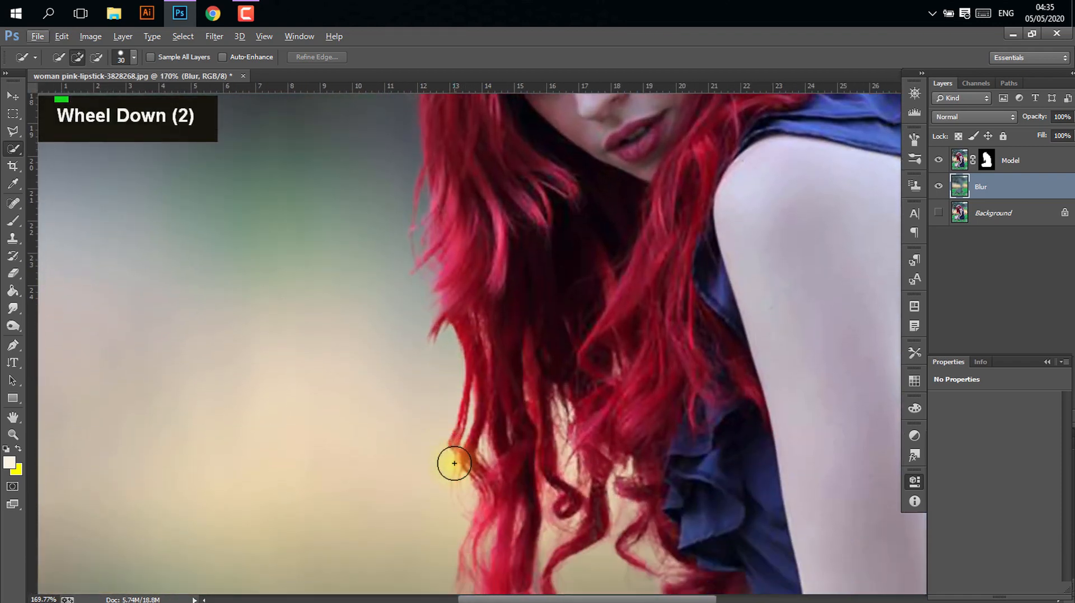
pyautogui.scroll(-4, 454, 463)
pyautogui.press('alt')
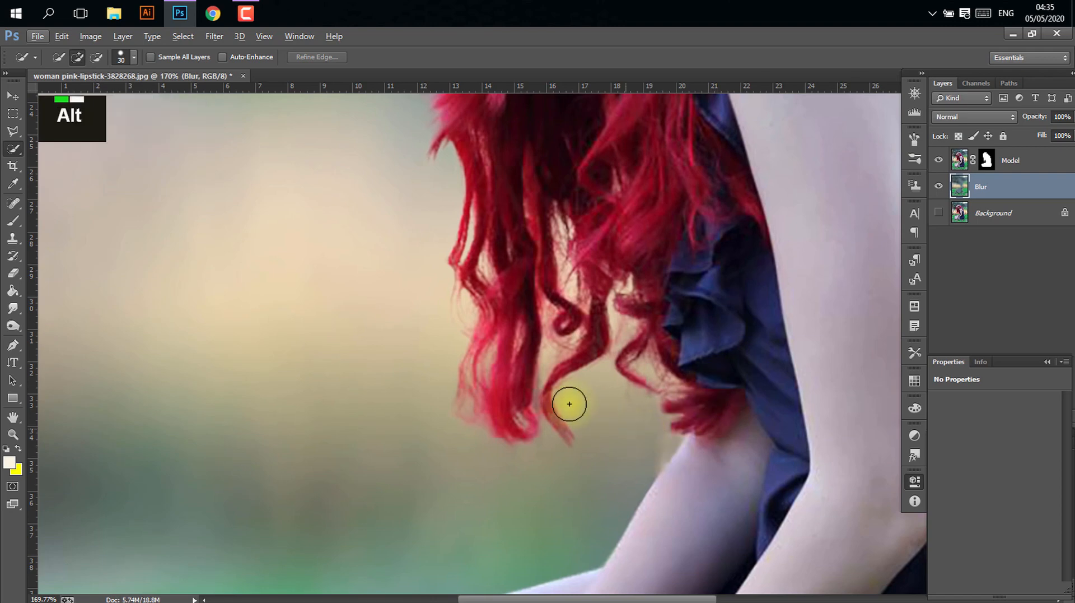
pyautogui.scroll(-6, 569, 403)
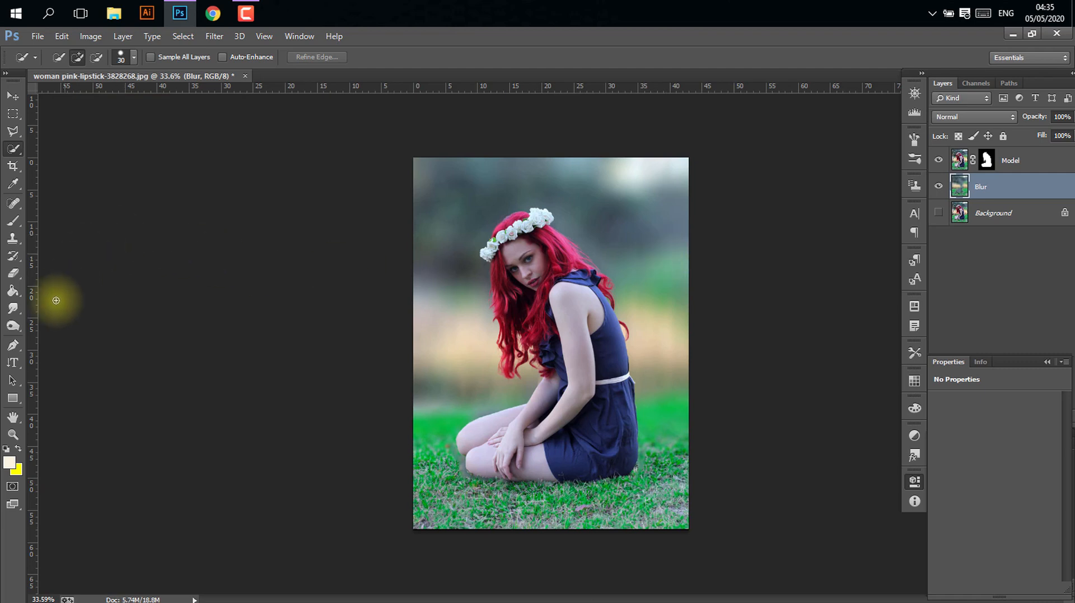
# Add a new layer above Model and paint a soft cream glow near the photo's upper-left corner with the 800 px Brush at 21% opacity
pyautogui.click(11, 221)
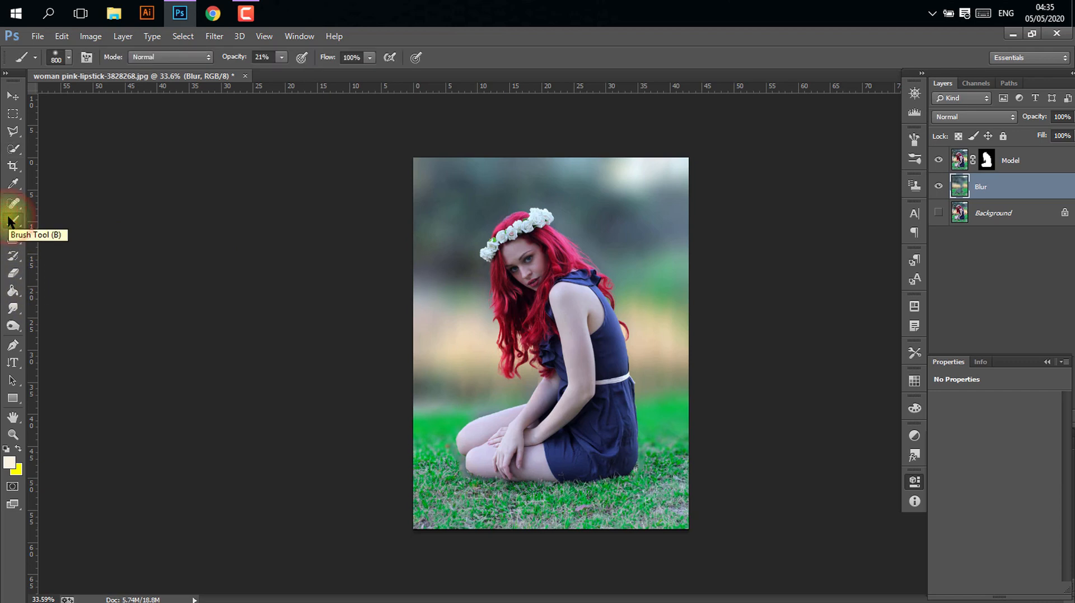
pyautogui.moveTo(450, 191); pyautogui.dragTo(447, 197)
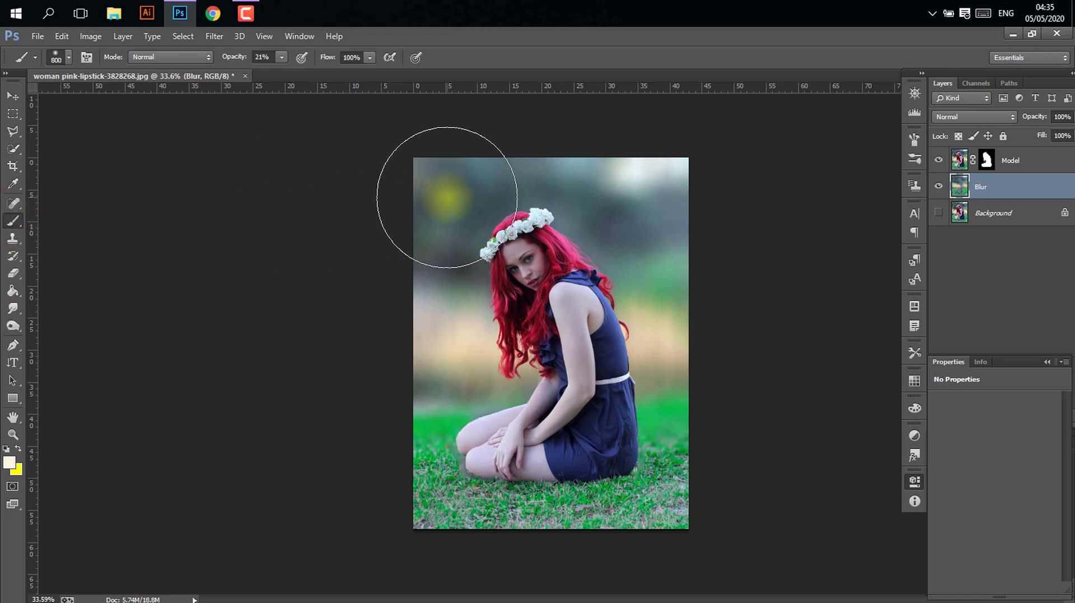
pyautogui.click(1049, 159)
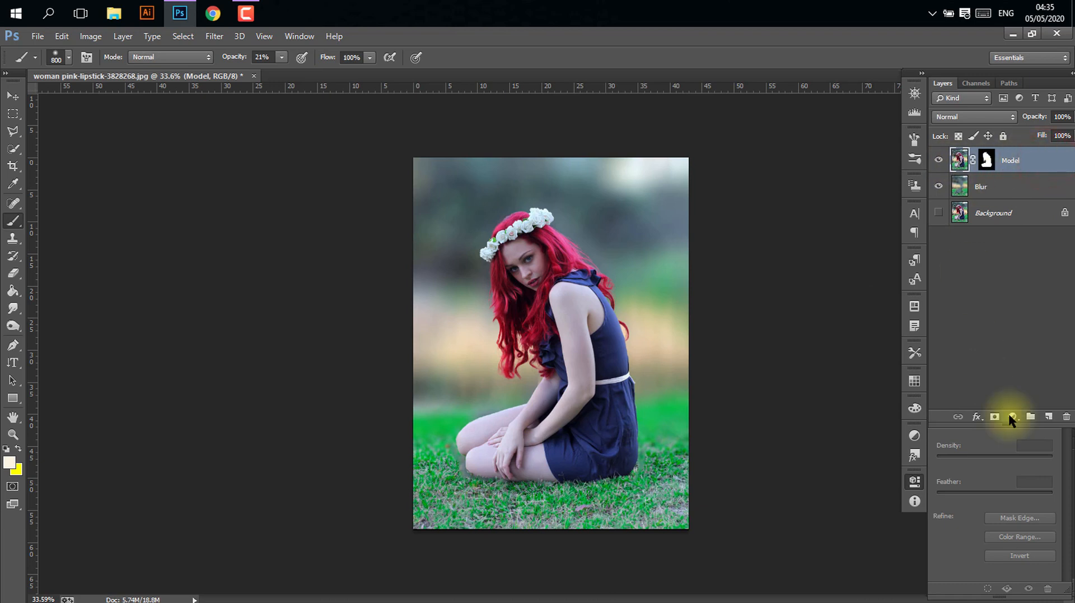
pyautogui.click(1049, 416)
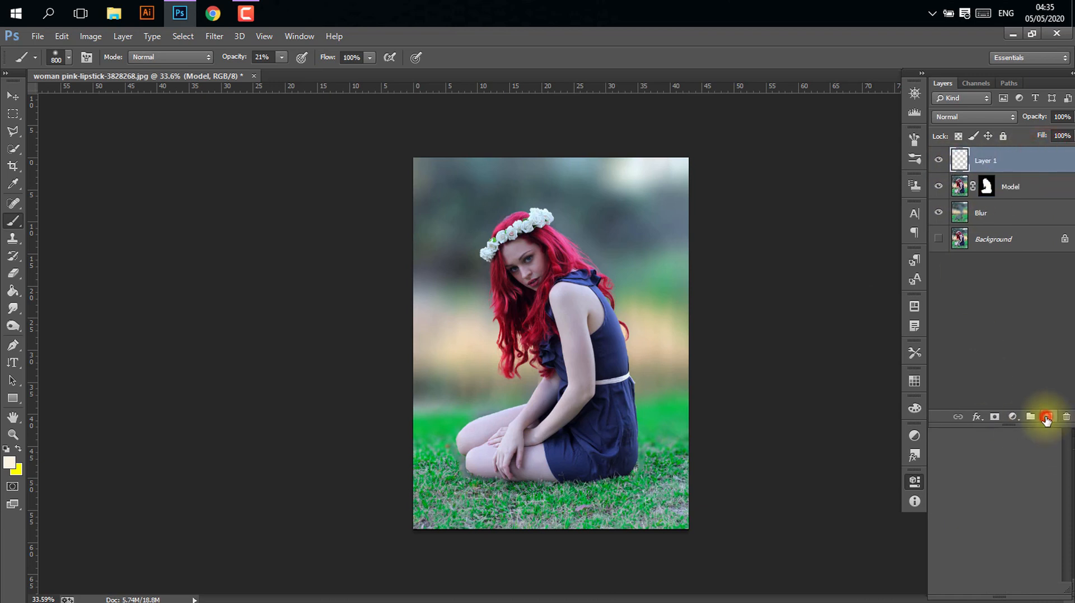
pyautogui.doubleClick(450, 209)
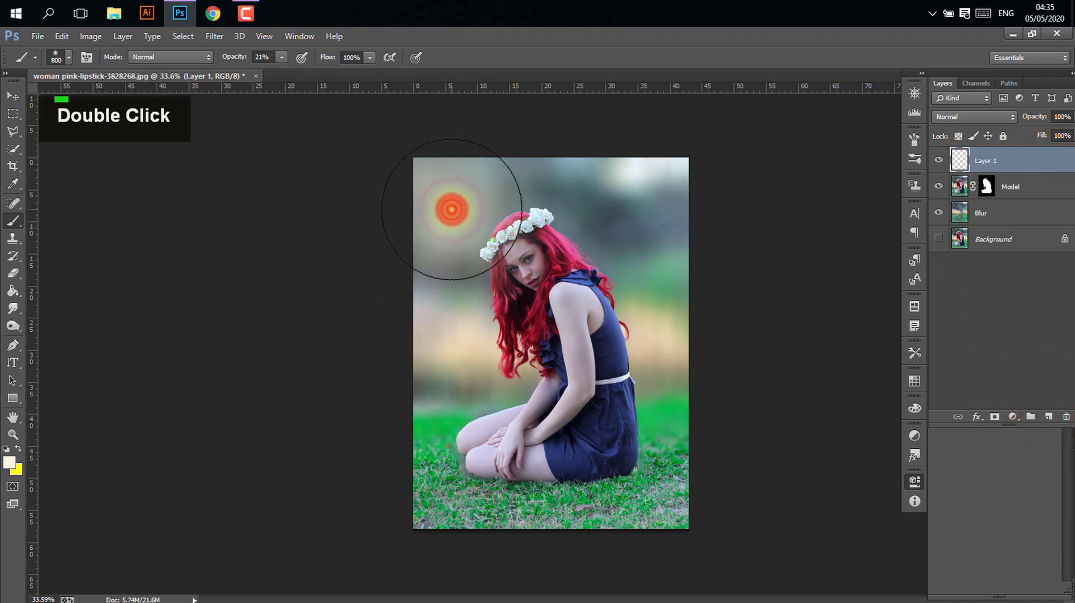
# Free-transform the glow to about 158% width and 116% height, keeping it over the photo's upper-left area
pyautogui.click(12, 97)
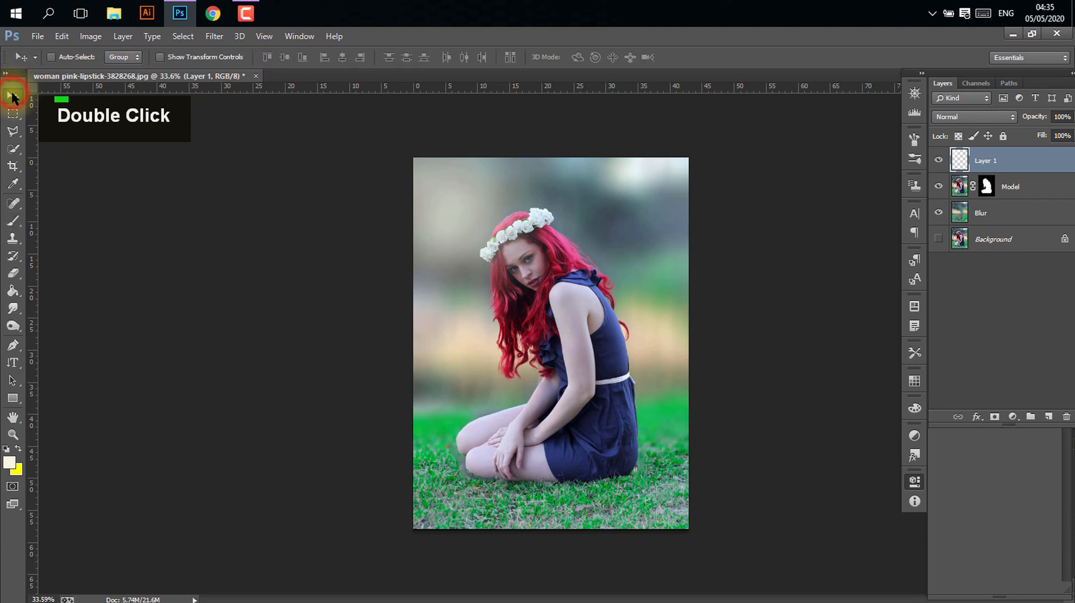
pyautogui.hotkey('ctrl', 't')
pyautogui.moveTo(503, 225); pyautogui.dragTo(479, 205)
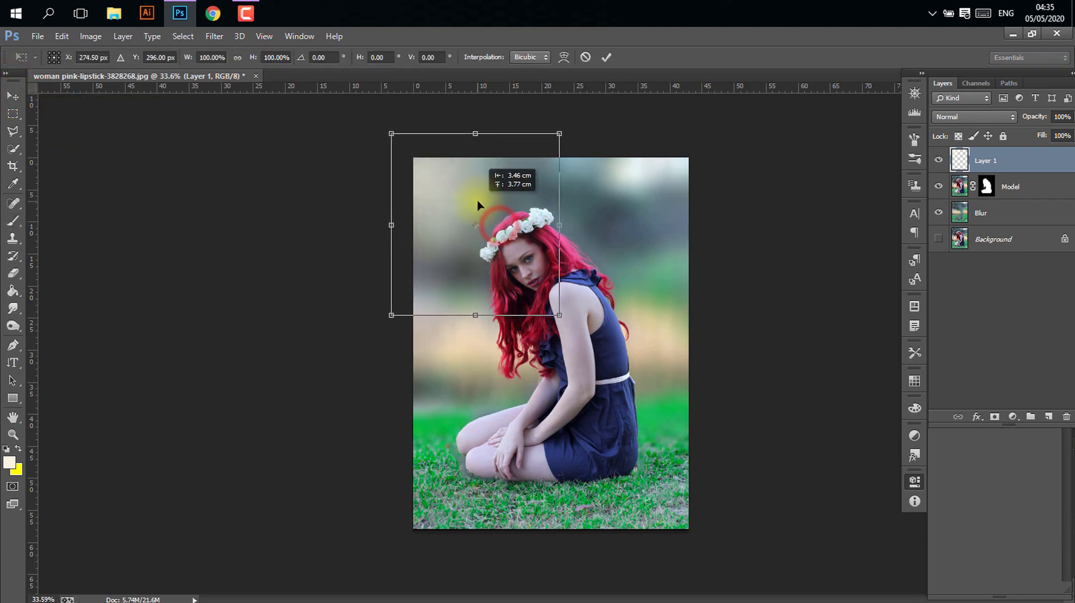
pyautogui.moveTo(561, 315); pyautogui.dragTo(674, 365)
pyautogui.moveTo(578, 334); pyautogui.dragTo(527, 327)
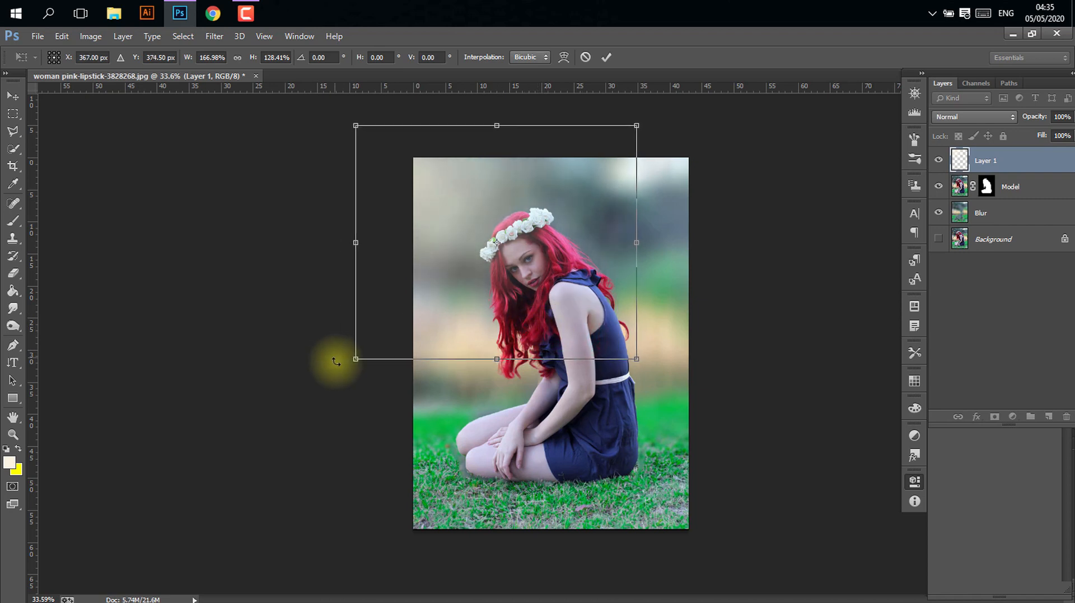
pyautogui.moveTo(355, 358); pyautogui.dragTo(371, 336)
pyautogui.moveTo(518, 250)
pyautogui.mouseDown()
pyautogui.moveTo(499, 257)
pyautogui.moveTo(510, 249)
pyautogui.mouseUp()
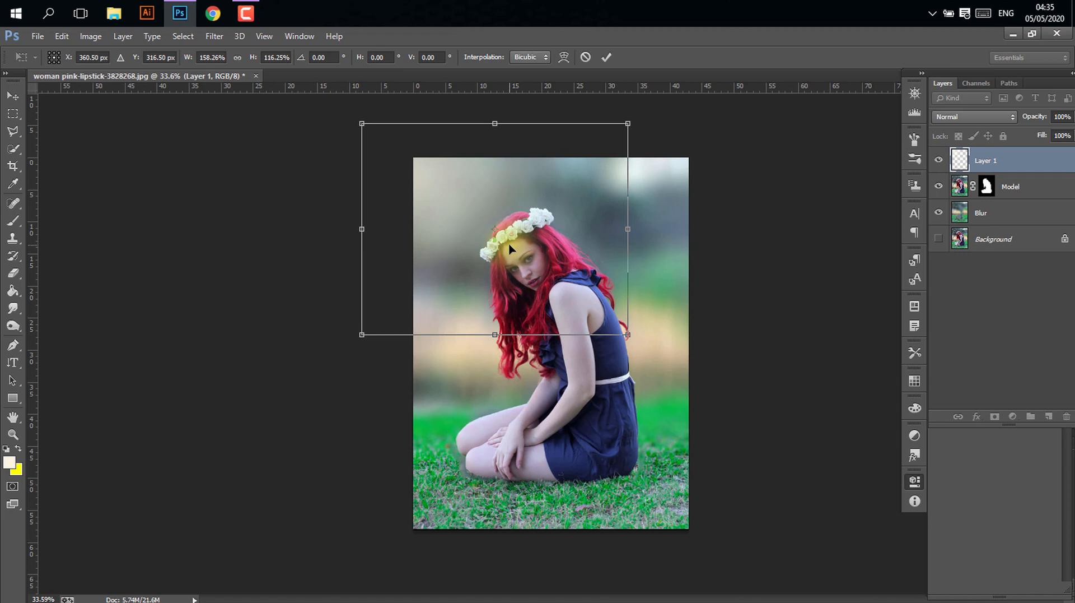
pyautogui.press('Return')
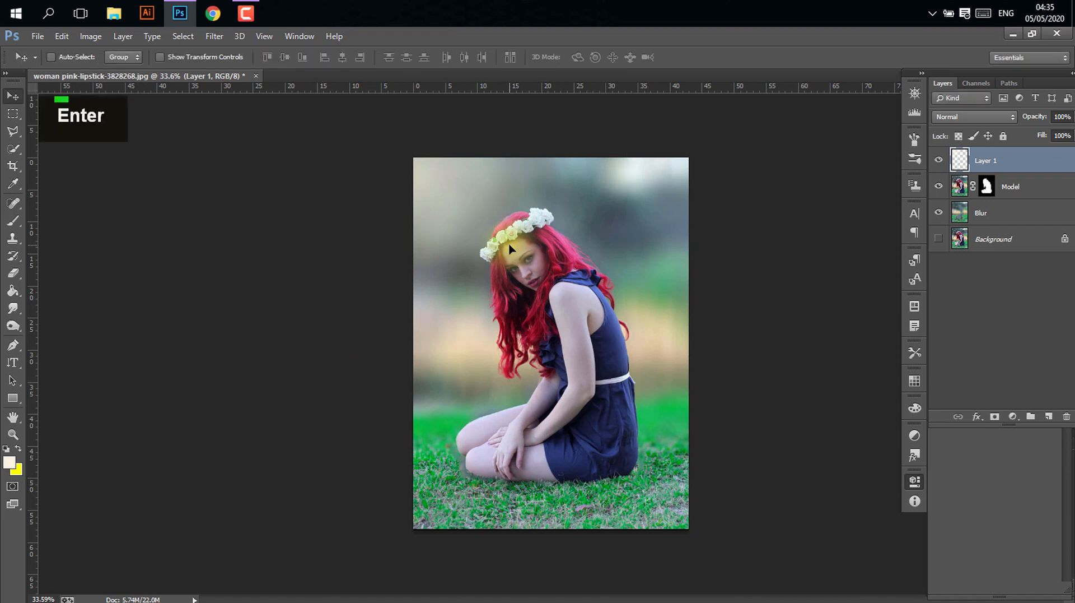
# Set the glow layer's blend mode to Screen and its opacity to 88%, then deselect the layer
pyautogui.click(983, 115)
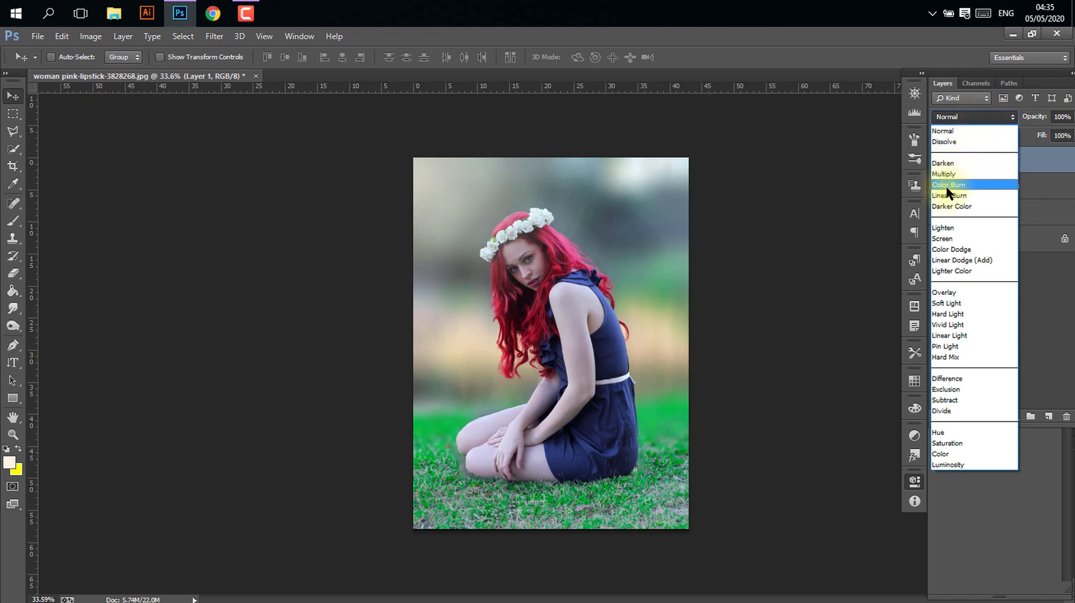
pyautogui.click(951, 238)
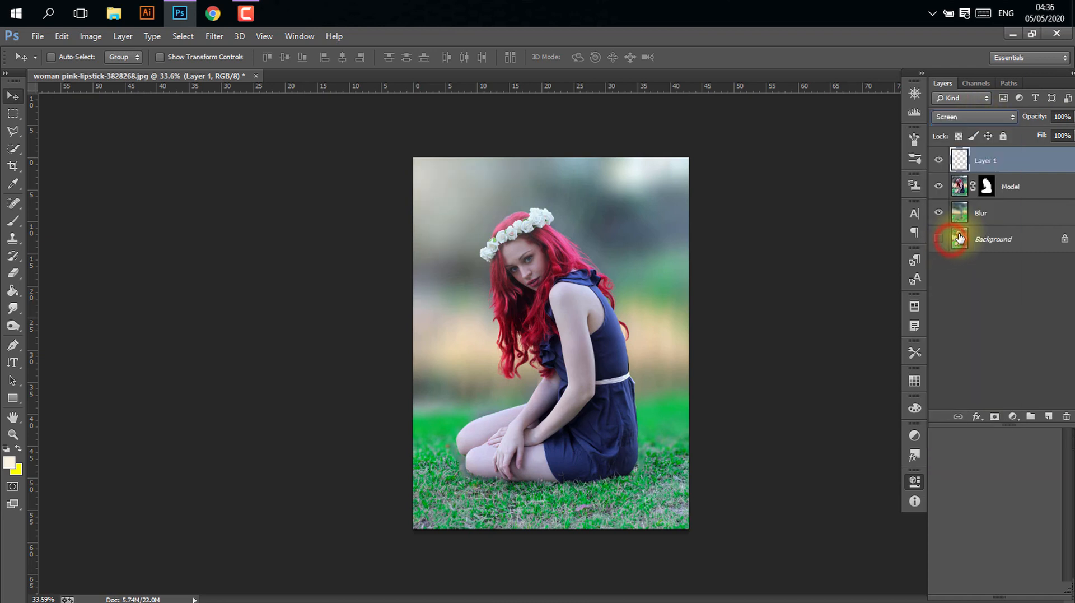
pyautogui.click(1071, 117)
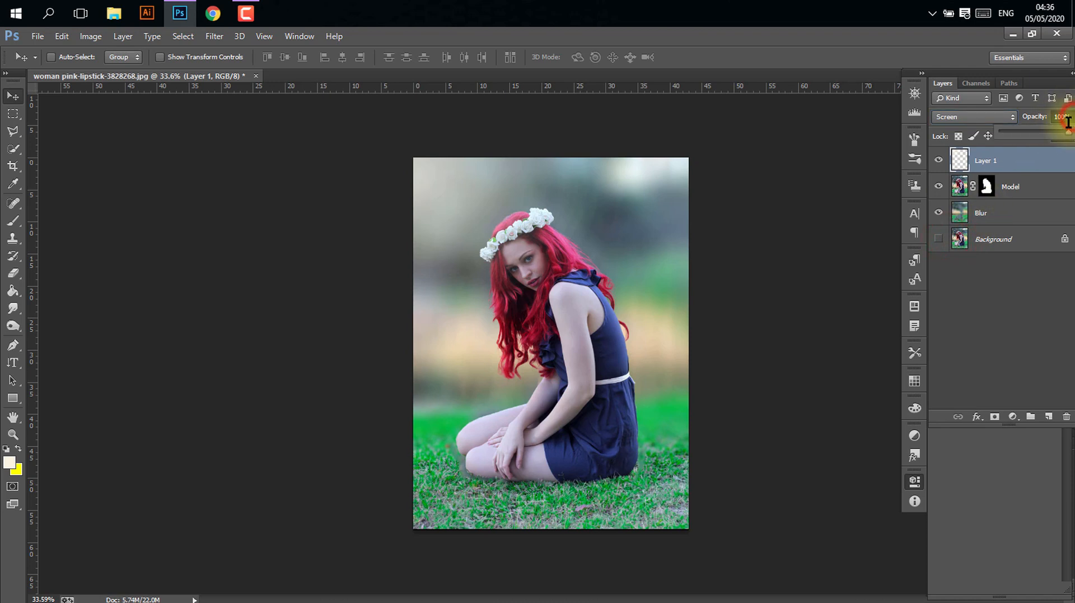
pyautogui.moveTo(1062, 130)
pyautogui.mouseDown()
pyautogui.moveTo(1033, 129)
pyautogui.moveTo(1073, 137)
pyautogui.mouseUp()
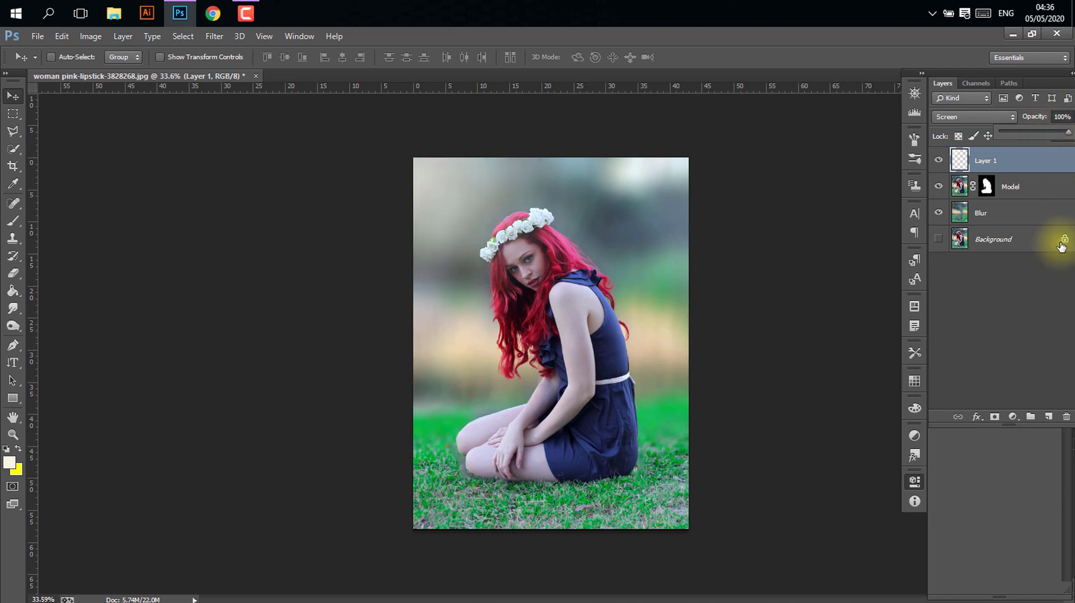
pyautogui.moveTo(1067, 132); pyautogui.dragTo(1060, 132)
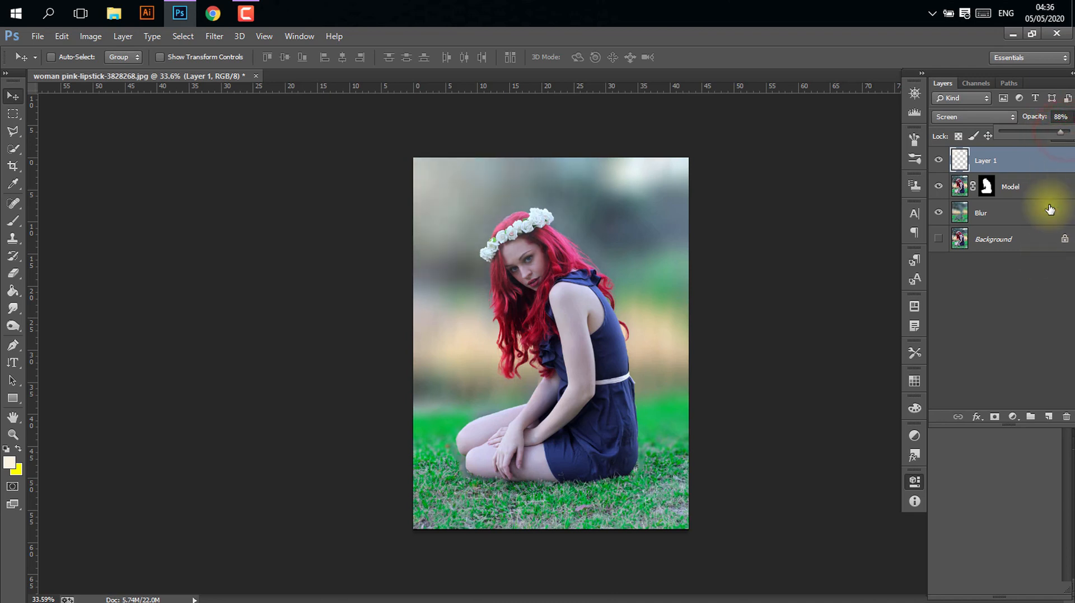
pyautogui.click(1030, 257)
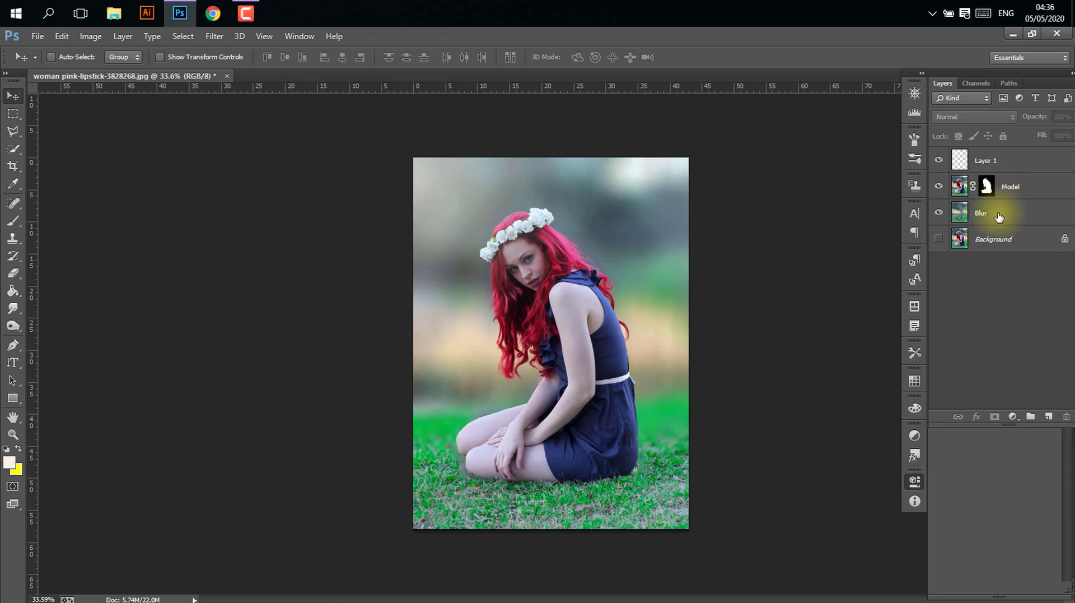
# Add a Color Balance adjustment layer on top and set its Midtones Magenta–Green value to -35
pyautogui.click(1013, 416)
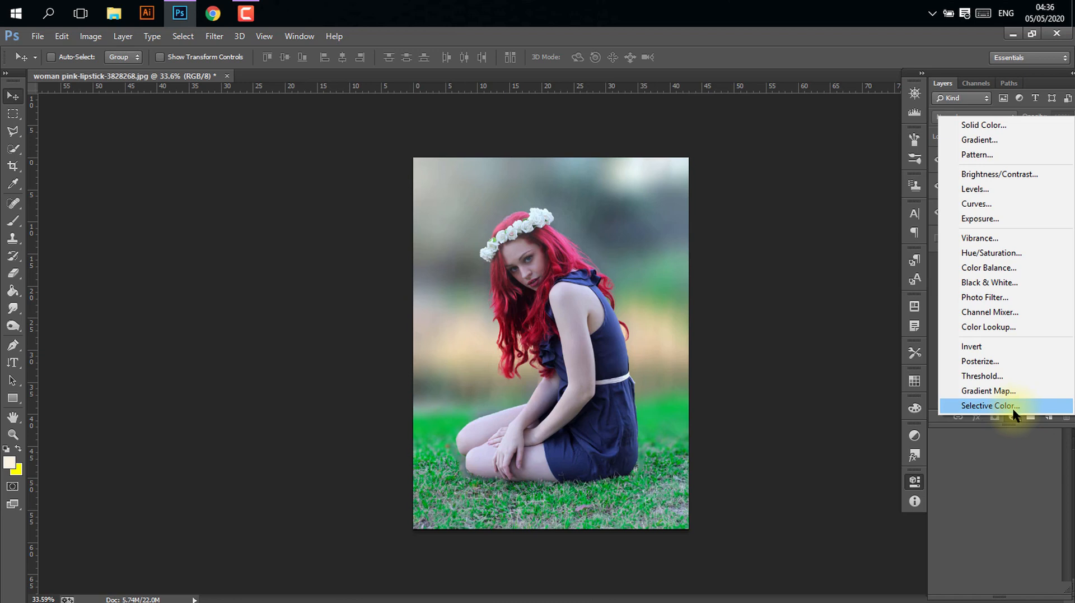
pyautogui.click(1007, 268)
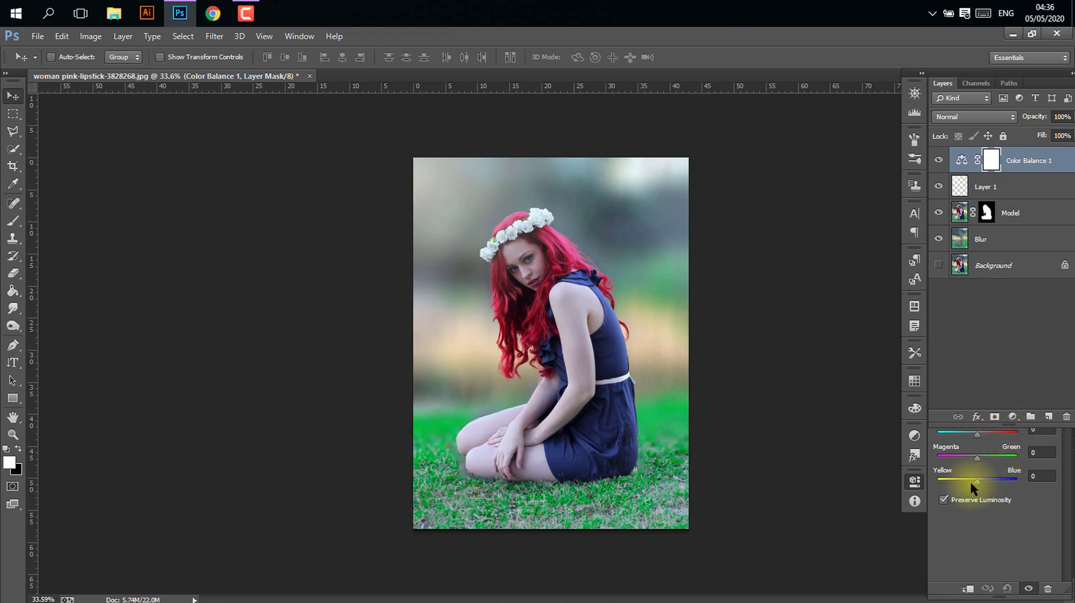
pyautogui.click(1015, 528)
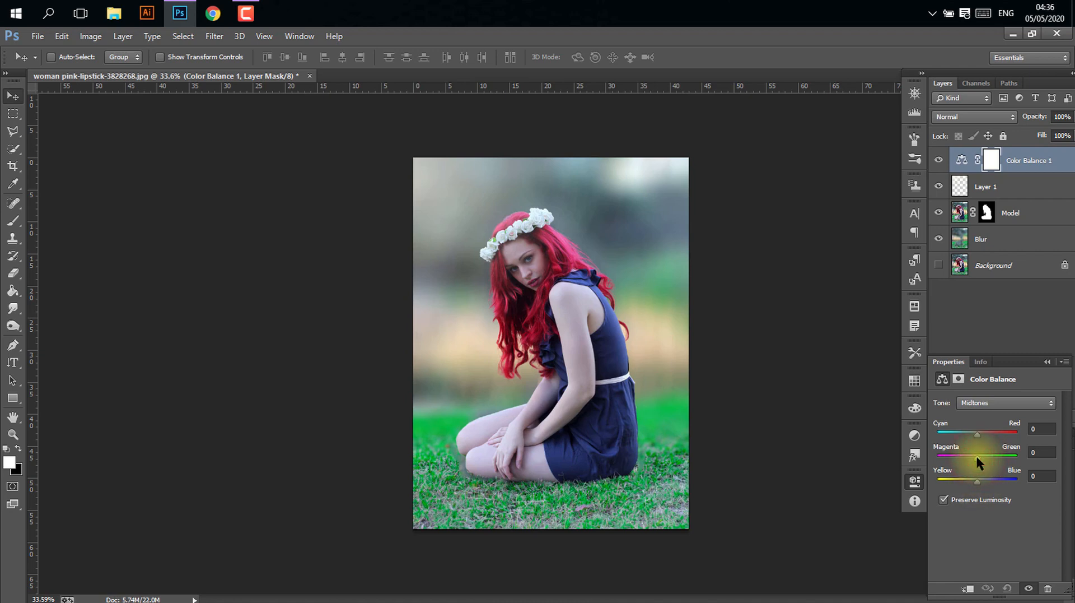
pyautogui.moveTo(977, 458)
pyautogui.mouseDown()
pyautogui.moveTo(946, 460)
pyautogui.moveTo(963, 462)
pyautogui.mouseUp()
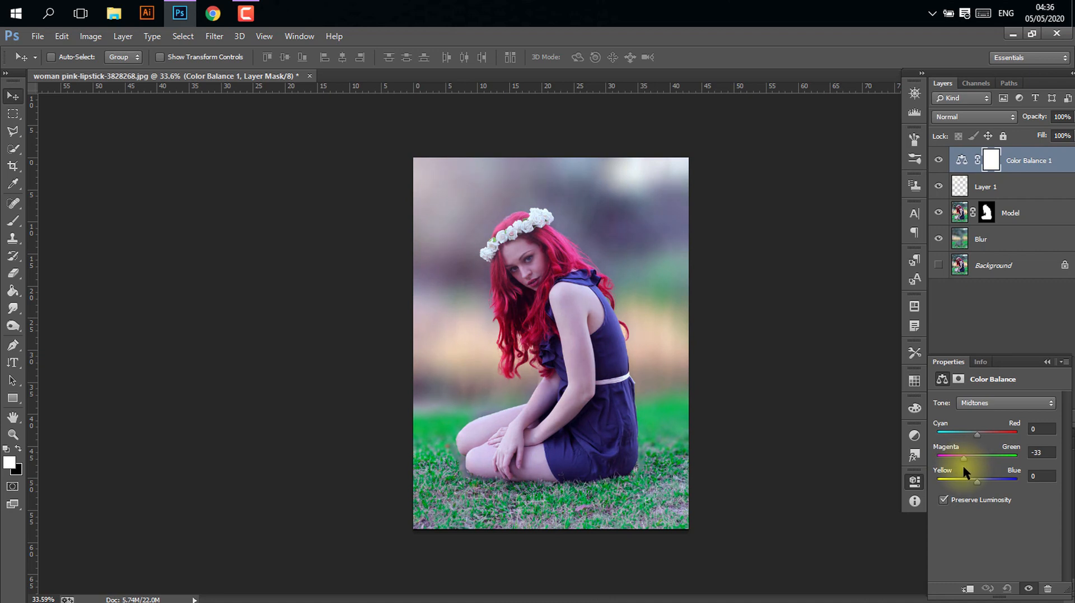
pyautogui.moveTo(963, 463); pyautogui.dragTo(963, 462)
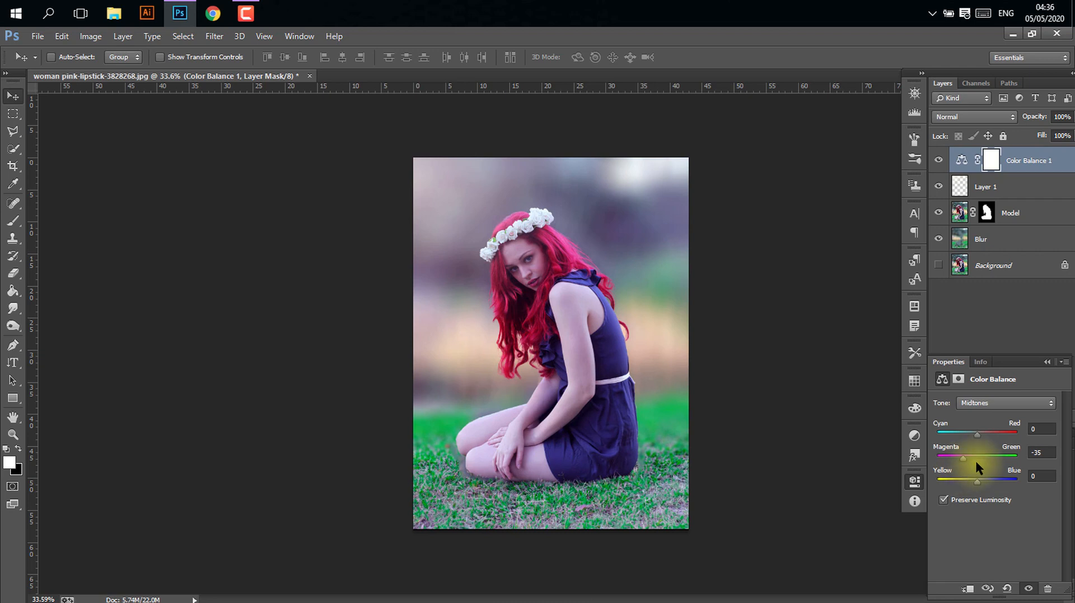
# Set the Color Balance Shadows to -3 for Cyan–Red and +18 for Yellow–Blue
pyautogui.click(1022, 403)
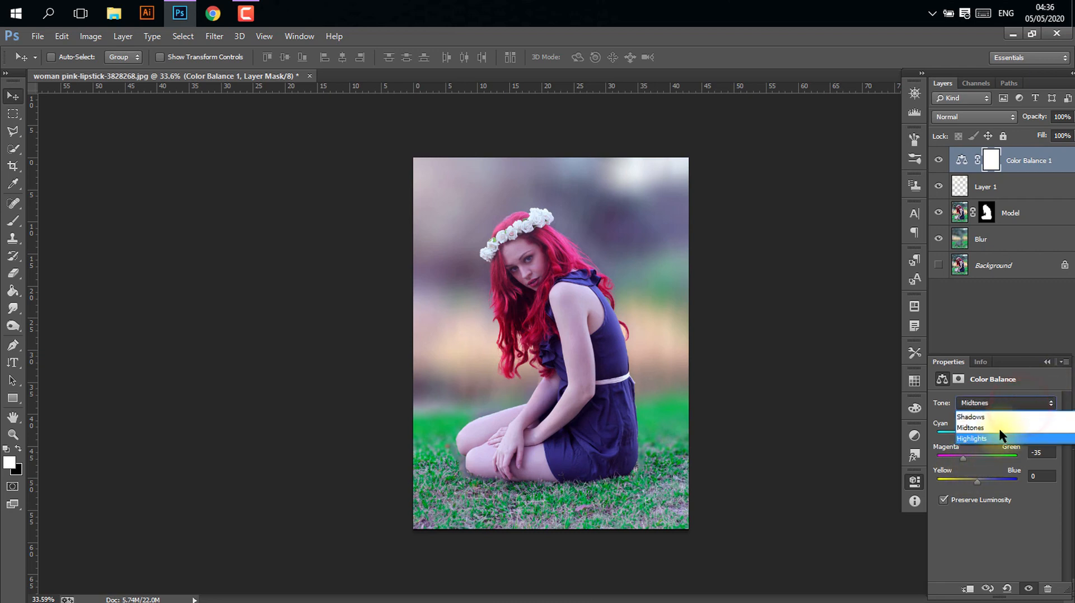
pyautogui.click(1000, 418)
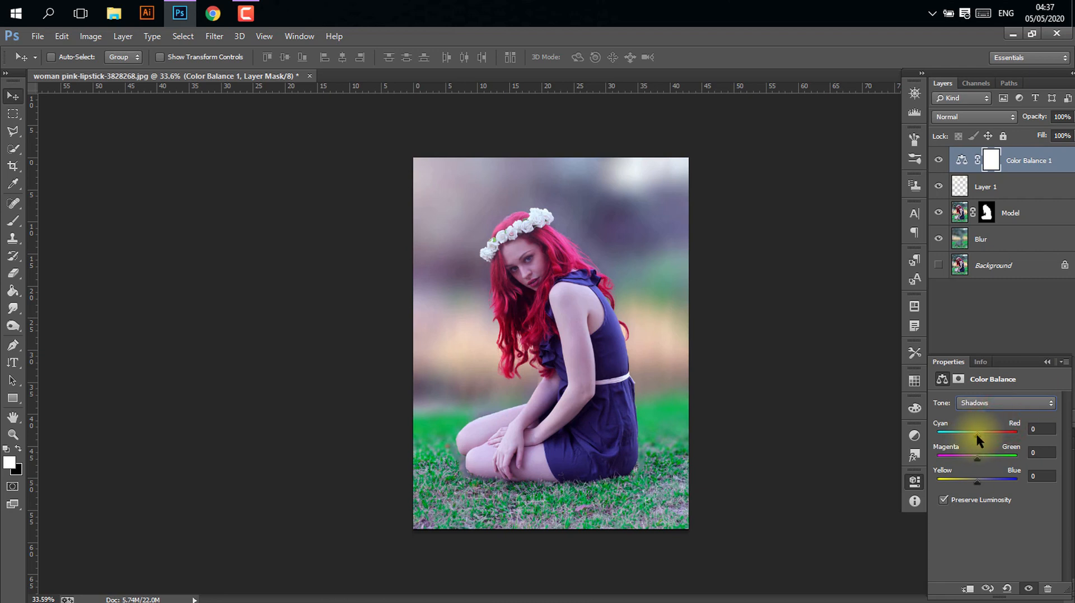
pyautogui.moveTo(976, 431); pyautogui.dragTo(966, 435)
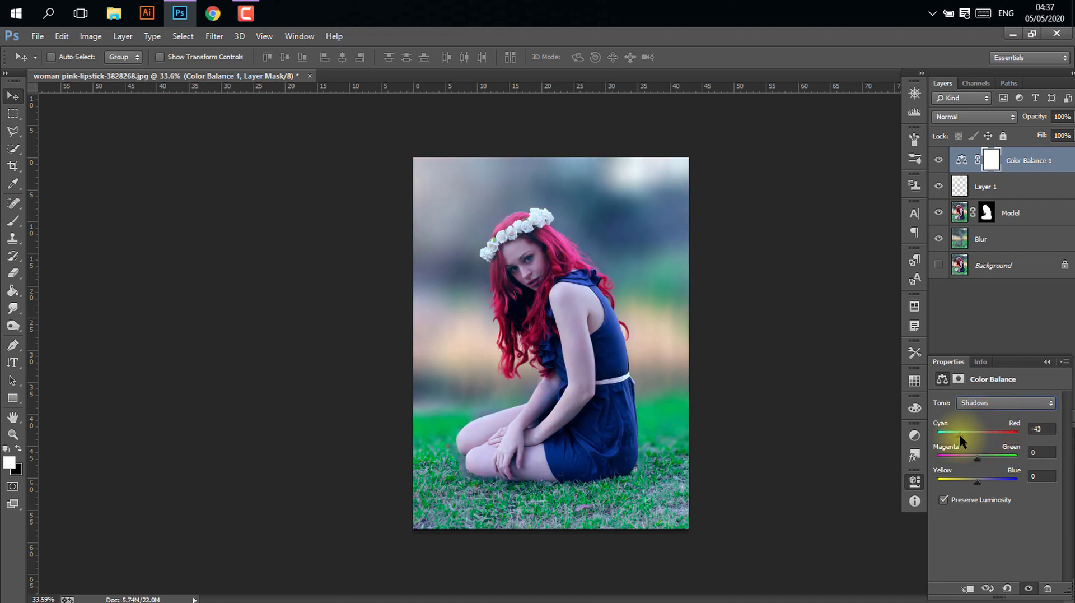
pyautogui.moveTo(976, 477); pyautogui.dragTo(982, 479)
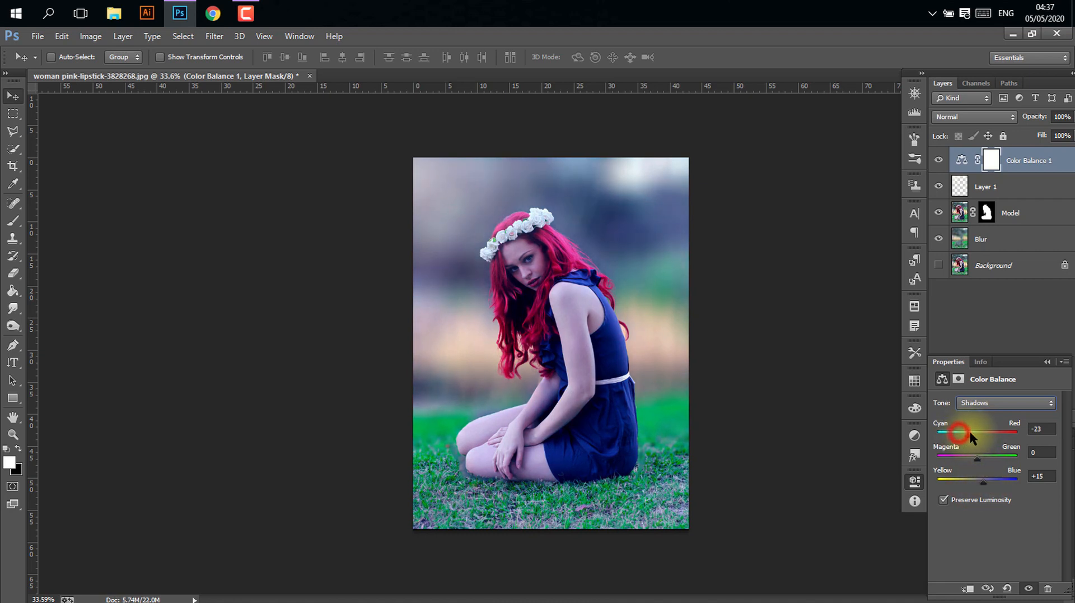
pyautogui.moveTo(970, 432); pyautogui.dragTo(964, 434)
pyautogui.moveTo(972, 432); pyautogui.dragTo(975, 434)
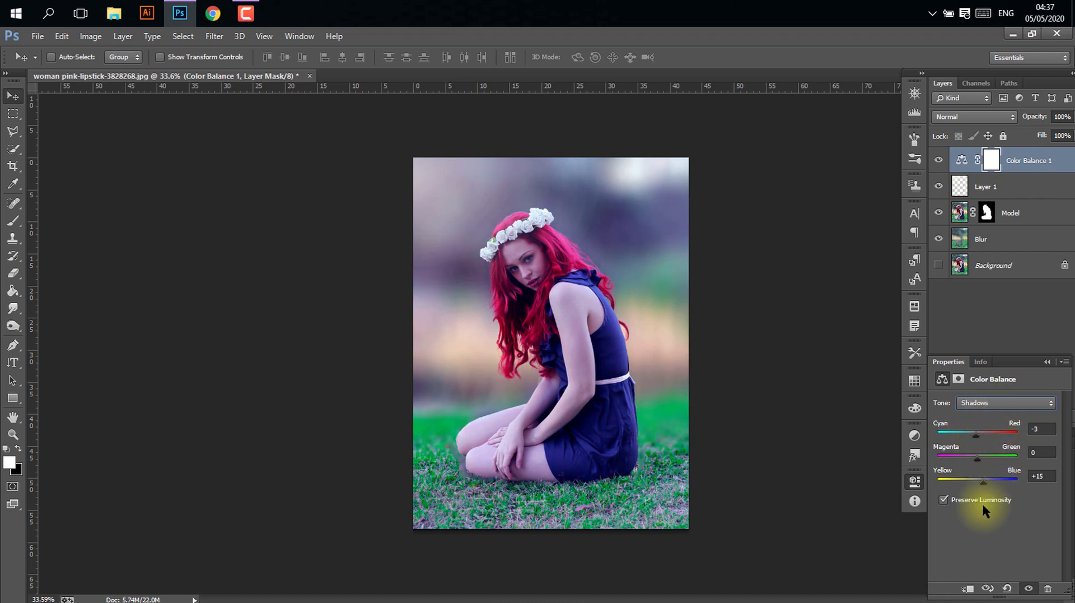
pyautogui.moveTo(987, 479); pyautogui.dragTo(991, 478)
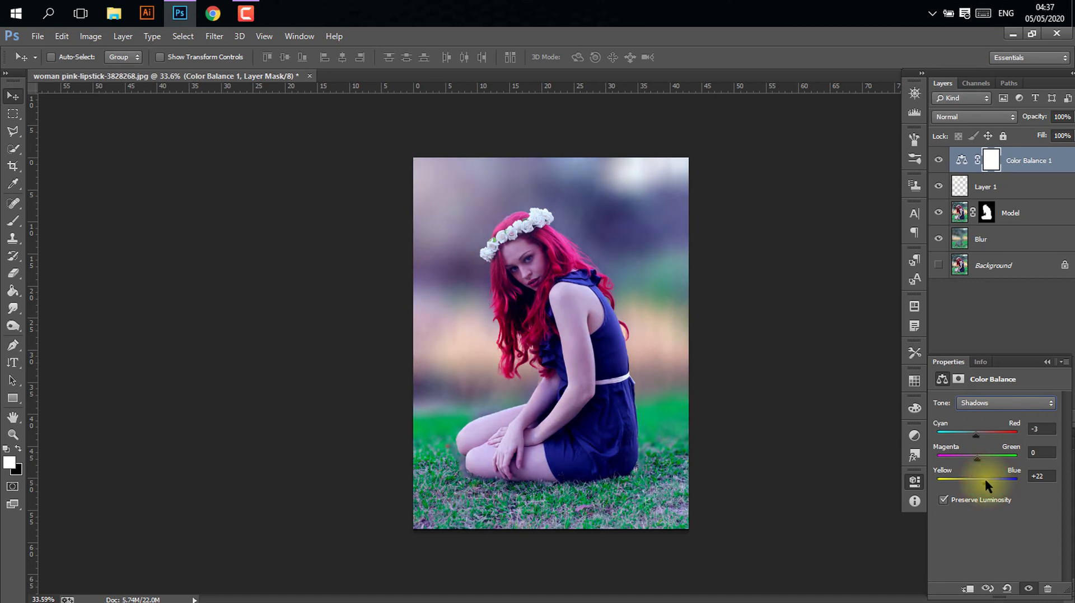
# Set the Color Balance Highlights to +17 for Cyan–Red and -38 for Yellow–Blue, then deselect the layer
pyautogui.click(973, 404)
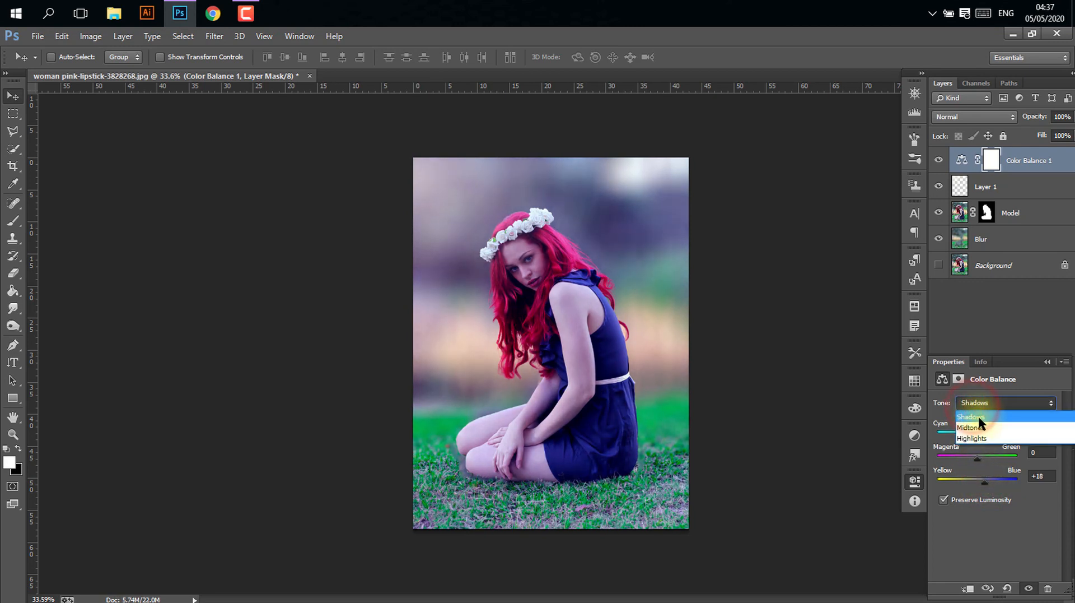
pyautogui.click(983, 436)
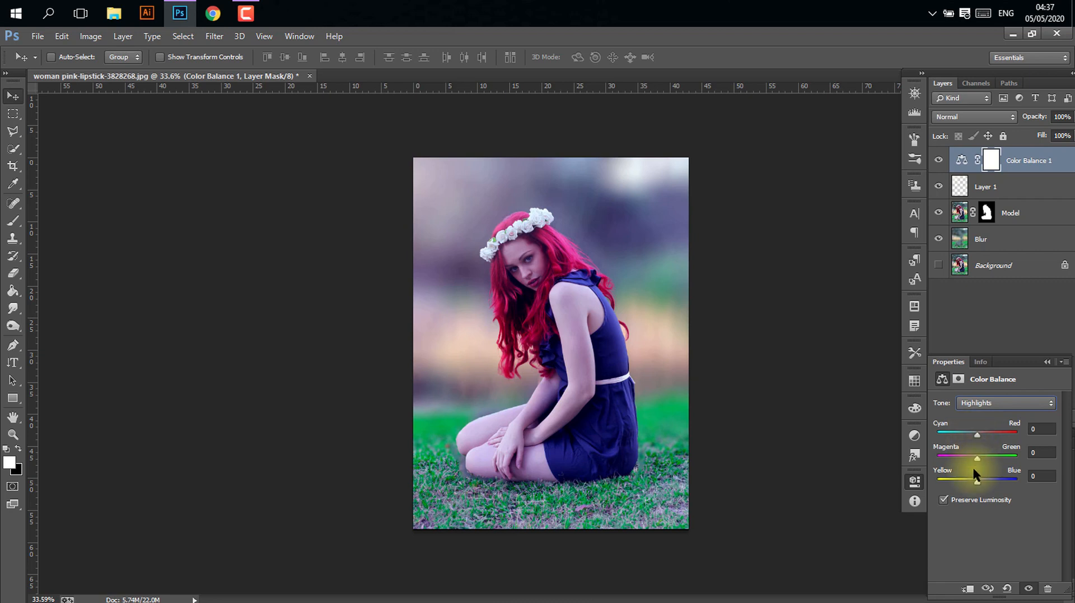
pyautogui.moveTo(976, 478); pyautogui.dragTo(965, 484)
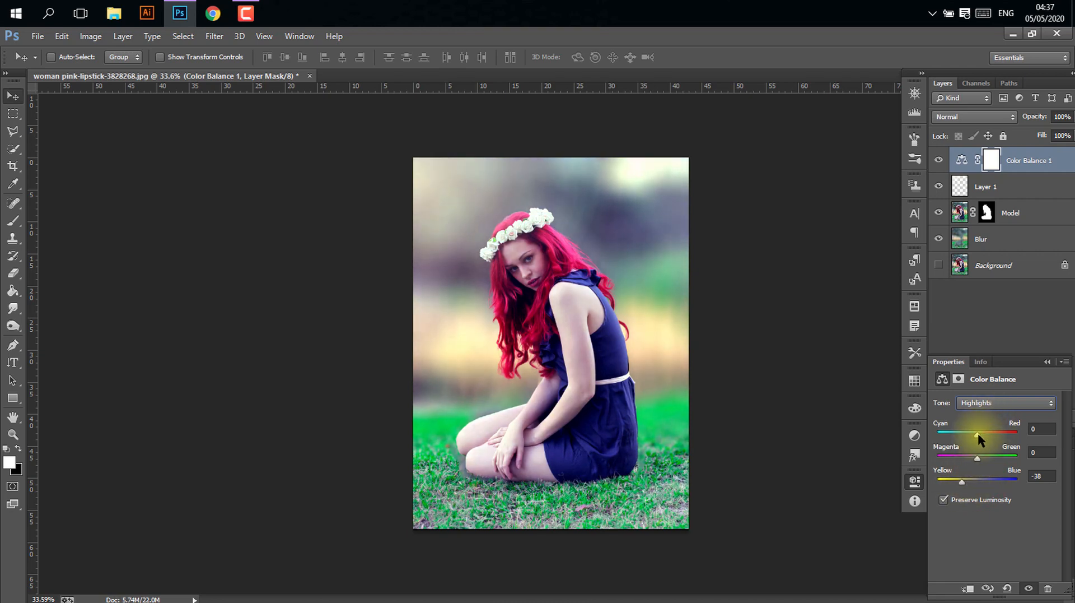
pyautogui.moveTo(977, 432); pyautogui.dragTo(977, 432)
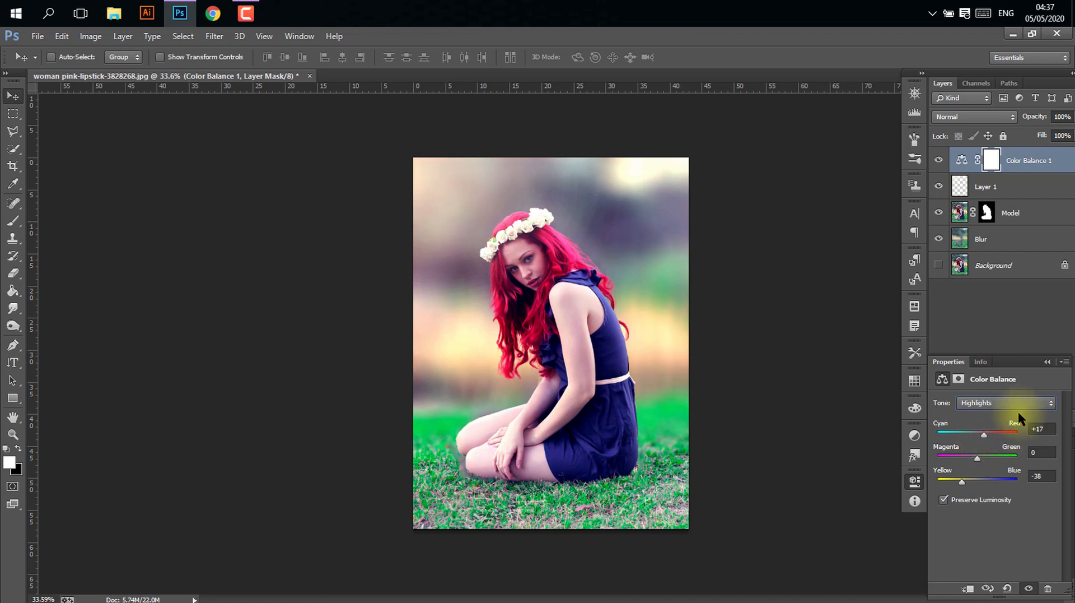
pyautogui.click(1000, 319)
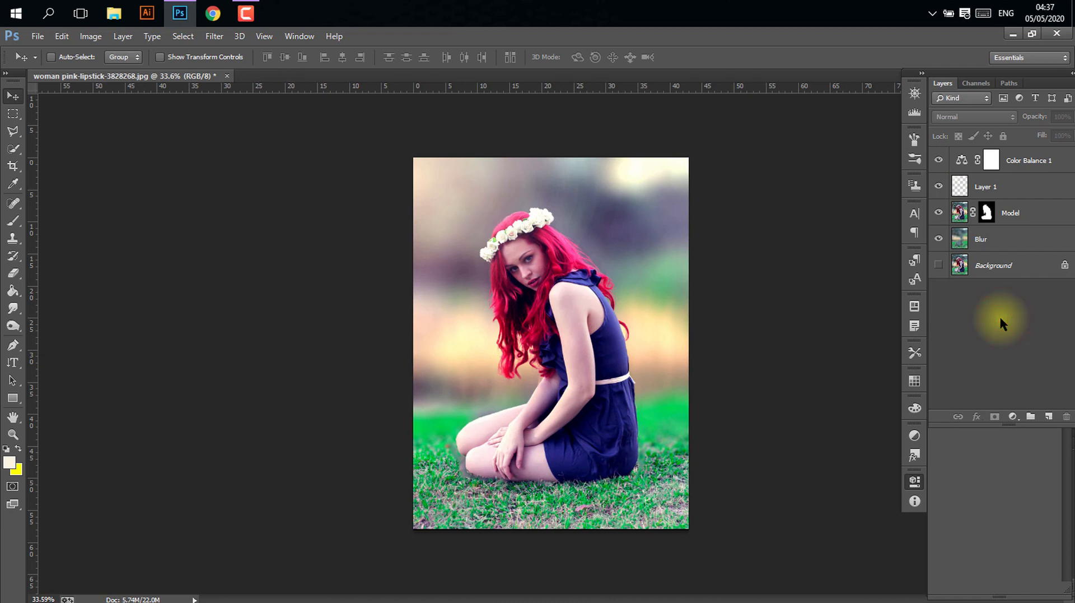
# Add a Curves adjustment layer on top and lower the curve's white endpoint to about a quarter of its height to darken the photo
pyautogui.click(1013, 417)
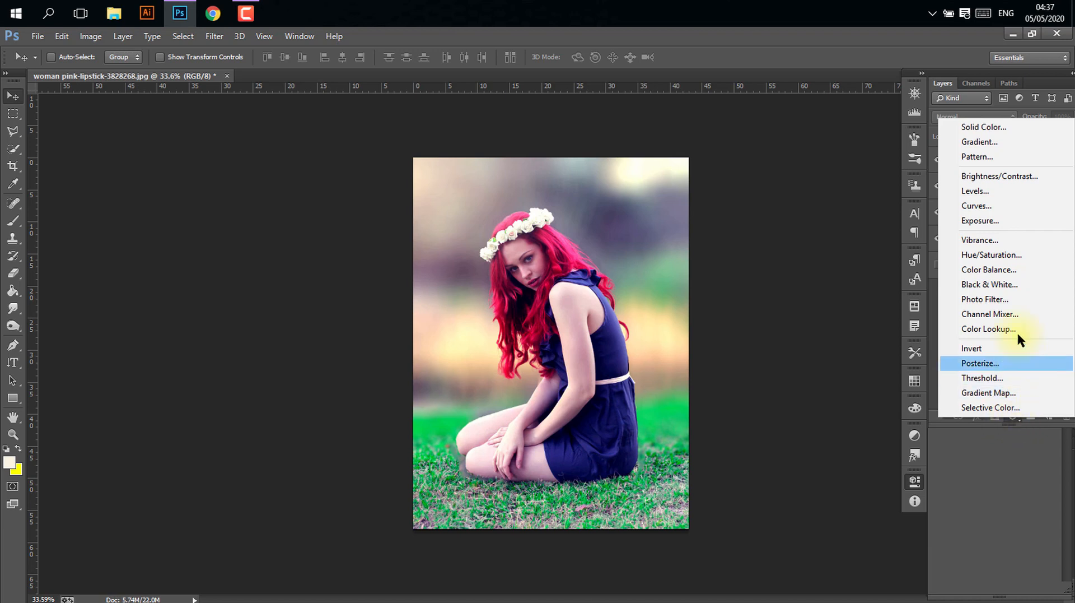
pyautogui.click(1007, 207)
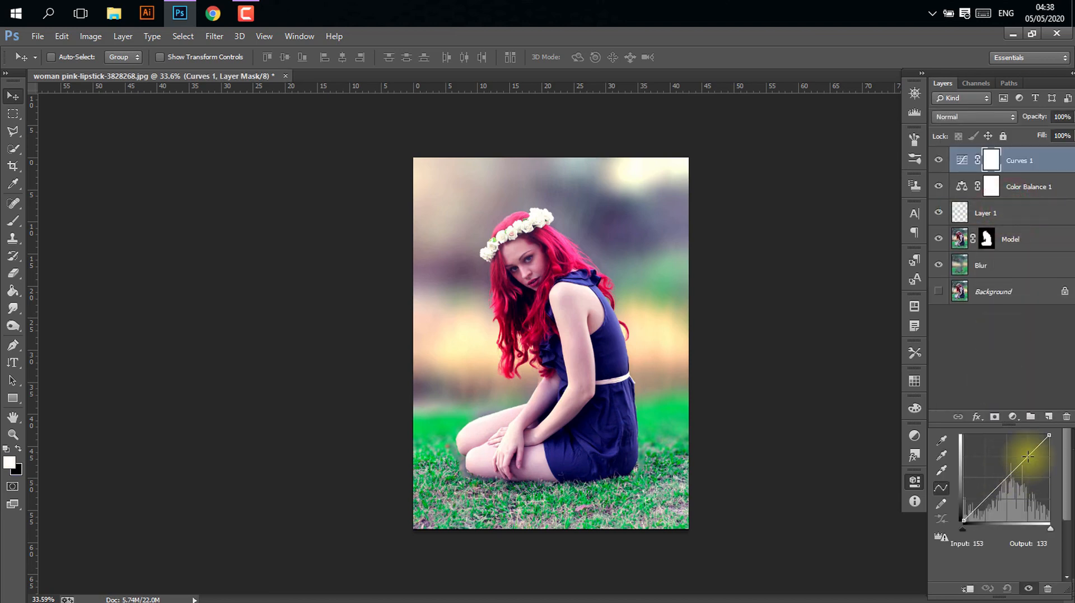
pyautogui.moveTo(1049, 435); pyautogui.dragTo(1053, 498)
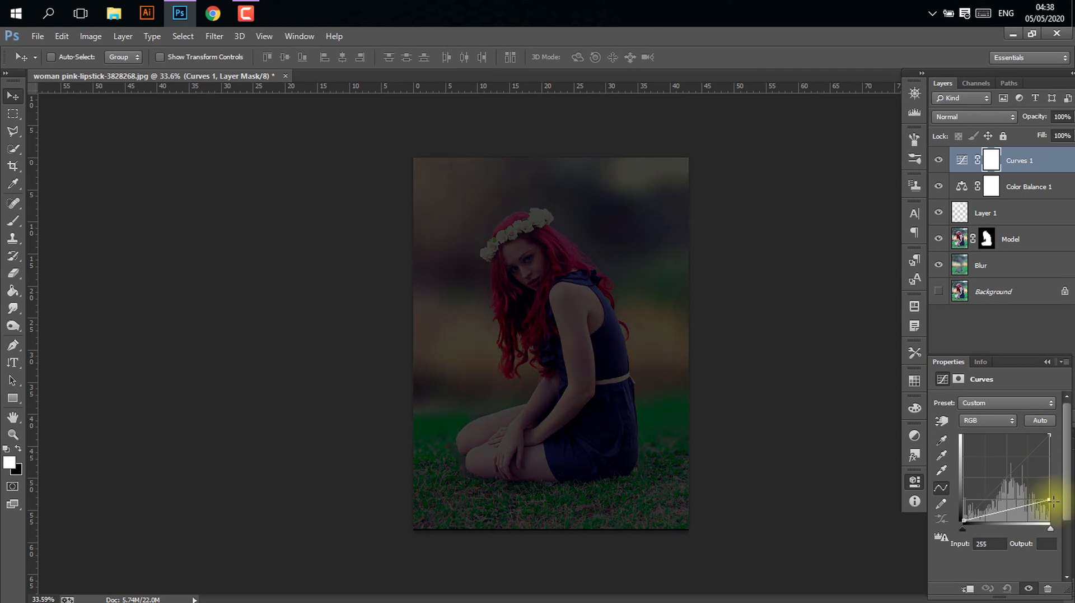
pyautogui.click(1012, 338)
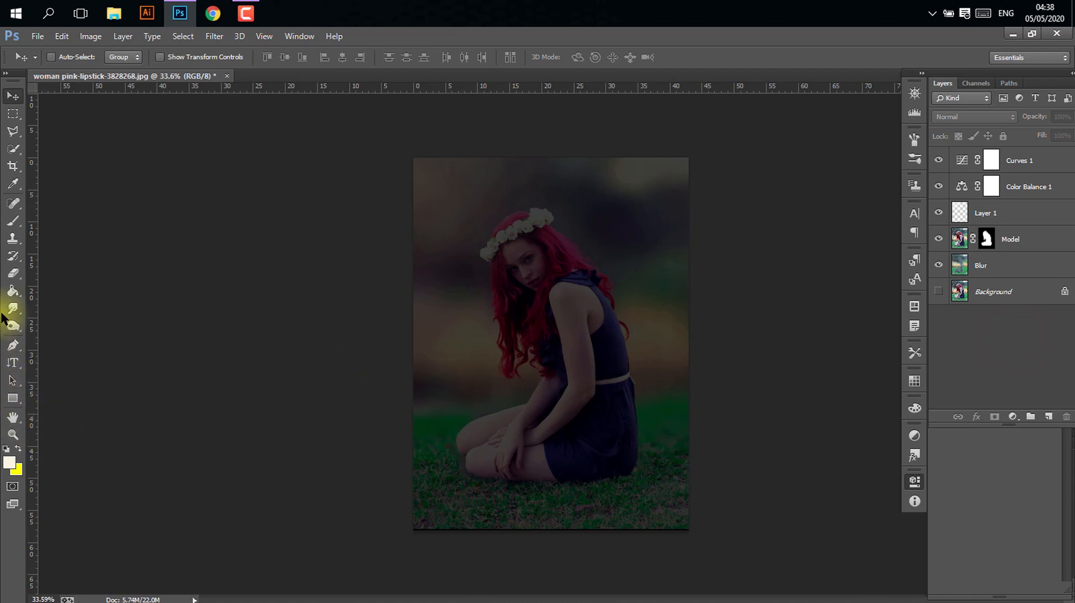
# Paint the Curves mask with a black 800 px brush at 100% opacity over the photo's upper-left area and the woman's upper body
pyautogui.click(14, 220)
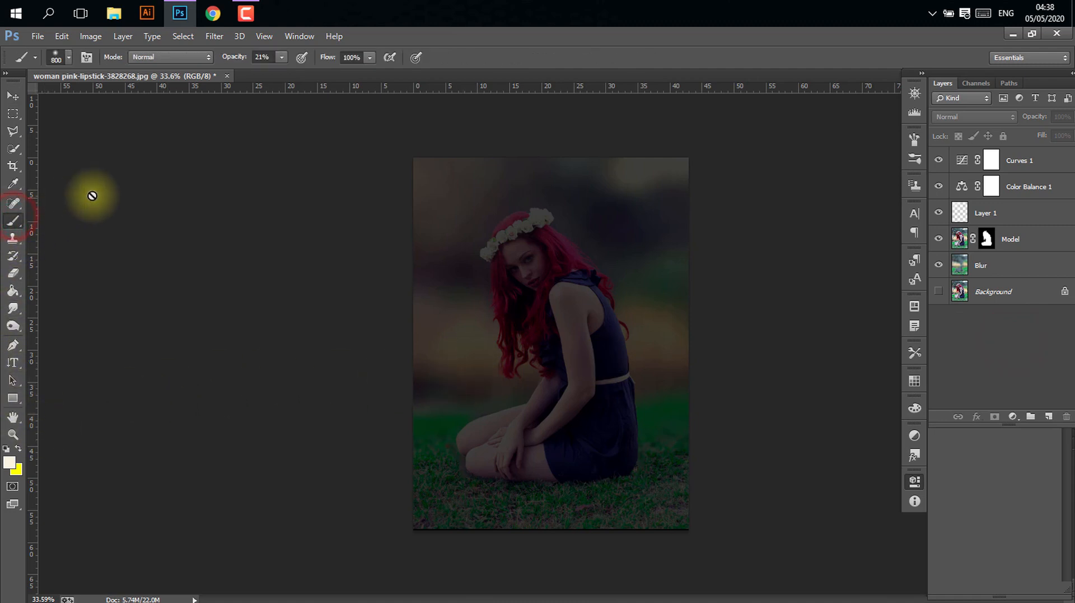
pyautogui.click(282, 57)
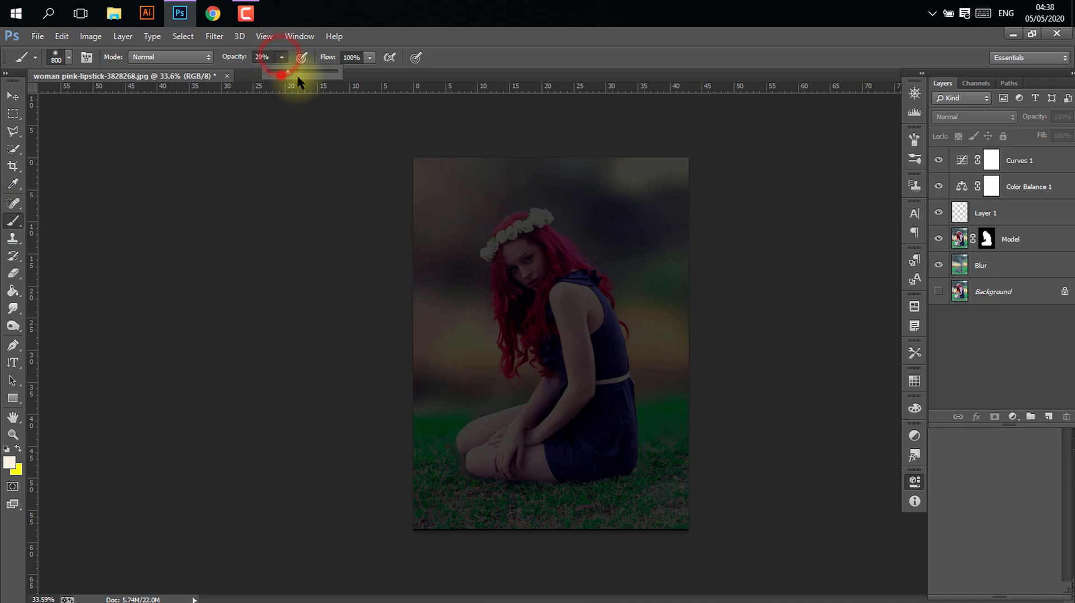
pyautogui.moveTo(284, 75); pyautogui.dragTo(343, 75)
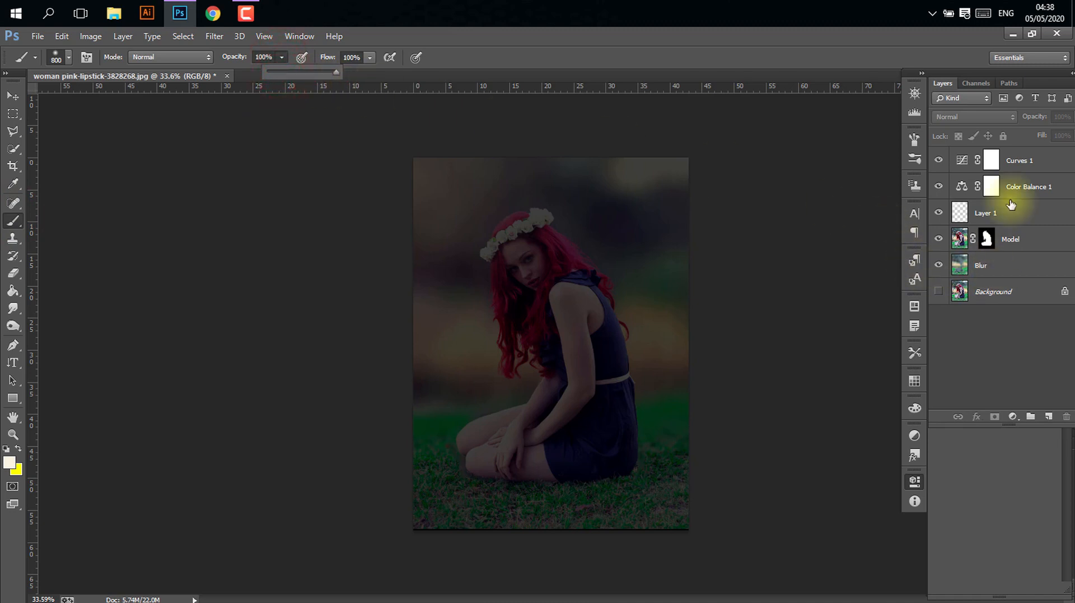
pyautogui.click(992, 161)
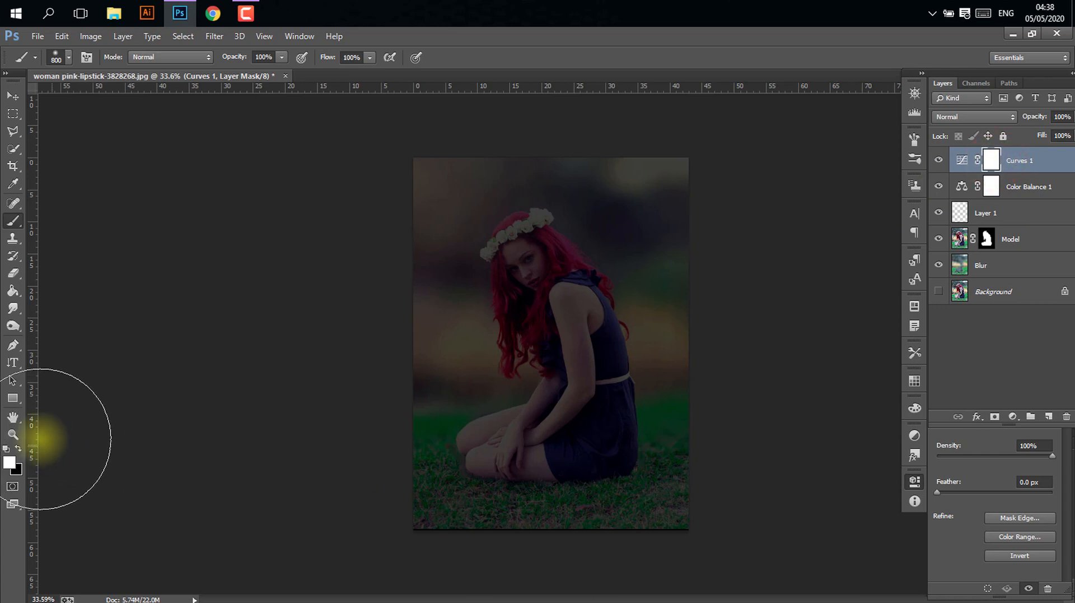
pyautogui.moveTo(470, 206)
pyautogui.mouseDown()
pyautogui.moveTo(425, 198)
pyautogui.moveTo(541, 302)
pyautogui.moveTo(559, 337)
pyautogui.moveTo(471, 294)
pyautogui.moveTo(439, 211)
pyautogui.moveTo(445, 192)
pyautogui.moveTo(551, 272)
pyautogui.mouseUp()
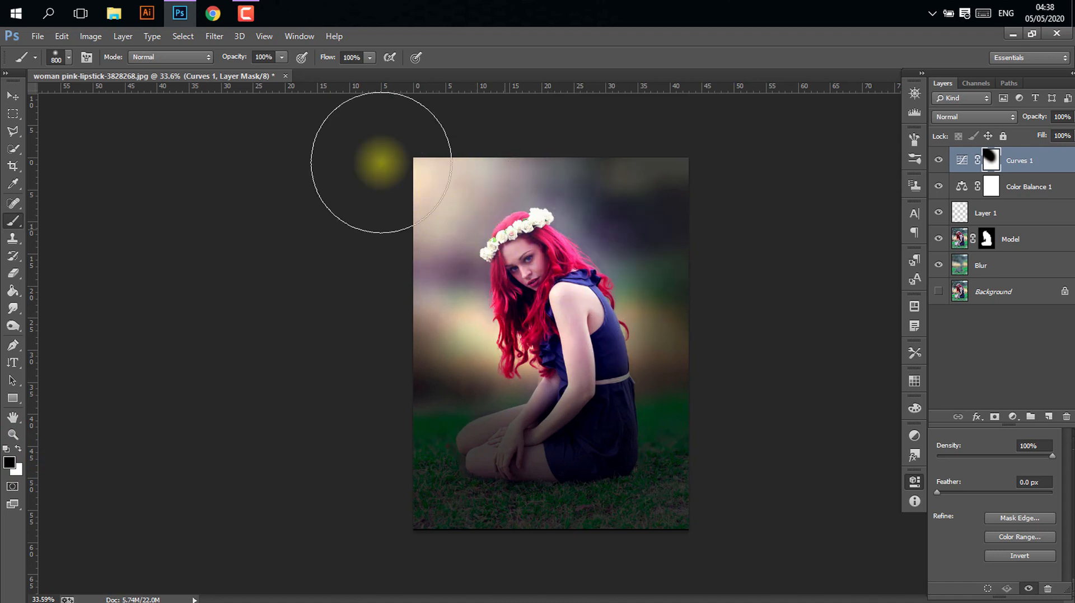
# Brush black at 45% opacity on the Curves mask around the woman's body to soften the light-to-dark transition
pyautogui.doubleClick(271, 57)
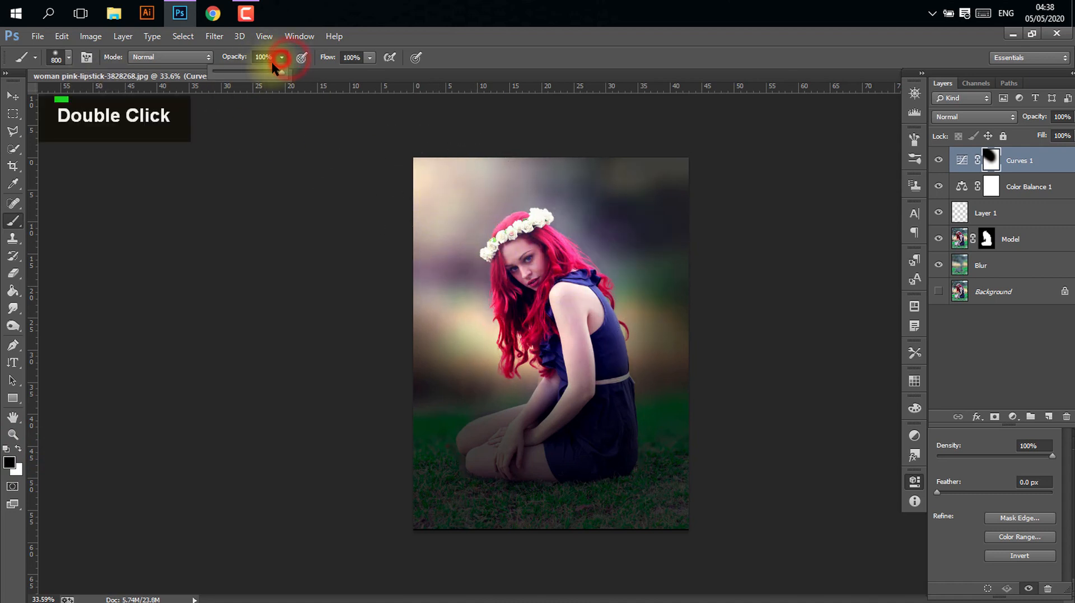
pyautogui.write('45')
pyautogui.moveTo(541, 262)
pyautogui.mouseDown()
pyautogui.moveTo(597, 261)
pyautogui.moveTo(546, 221)
pyautogui.moveTo(592, 258)
pyautogui.moveTo(551, 276)
pyautogui.moveTo(543, 319)
pyautogui.moveTo(558, 349)
pyautogui.moveTo(527, 392)
pyautogui.moveTo(497, 387)
pyautogui.moveTo(440, 279)
pyautogui.moveTo(424, 199)
pyautogui.moveTo(468, 164)
pyautogui.moveTo(495, 193)
pyautogui.moveTo(510, 190)
pyautogui.moveTo(499, 212)
pyautogui.moveTo(539, 298)
pyautogui.moveTo(552, 364)
pyautogui.moveTo(534, 298)
pyautogui.moveTo(409, 198)
pyautogui.moveTo(76, 345)
pyautogui.moveTo(2, 389)
pyautogui.moveTo(14, 434)
pyautogui.mouseUp()
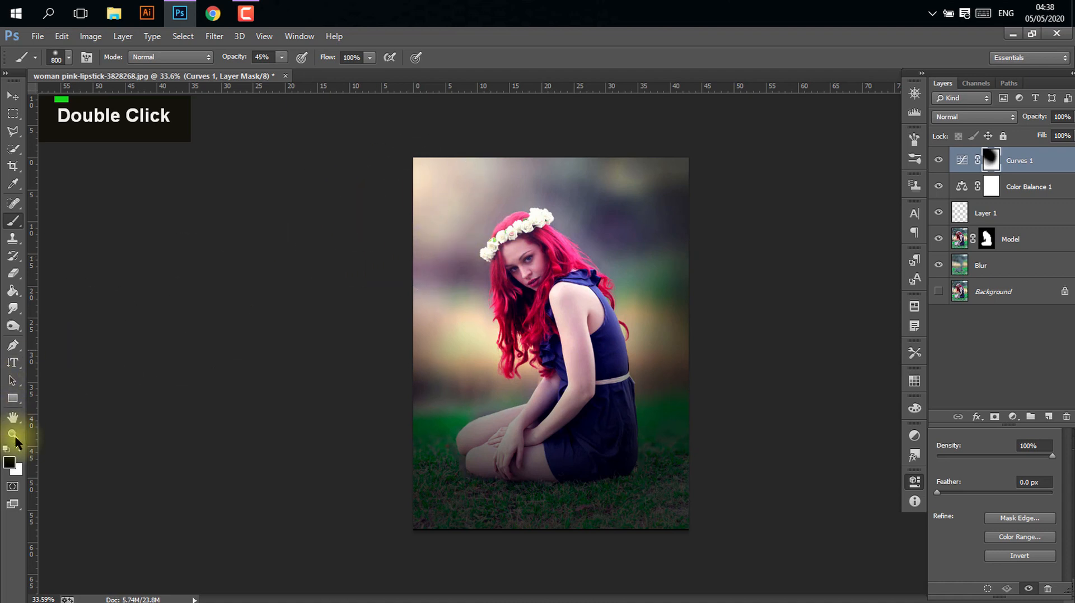
# Paint the Curves mask with white along the photo's lower-left edge, reducing the brush opacity to 26%
pyautogui.click(19, 448)
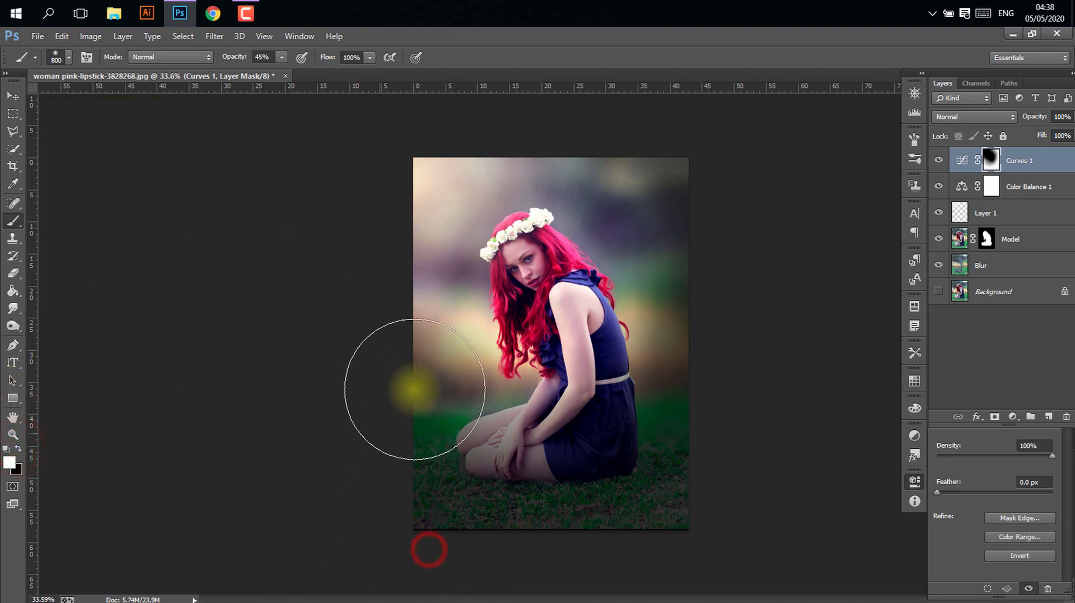
pyautogui.click(281, 57)
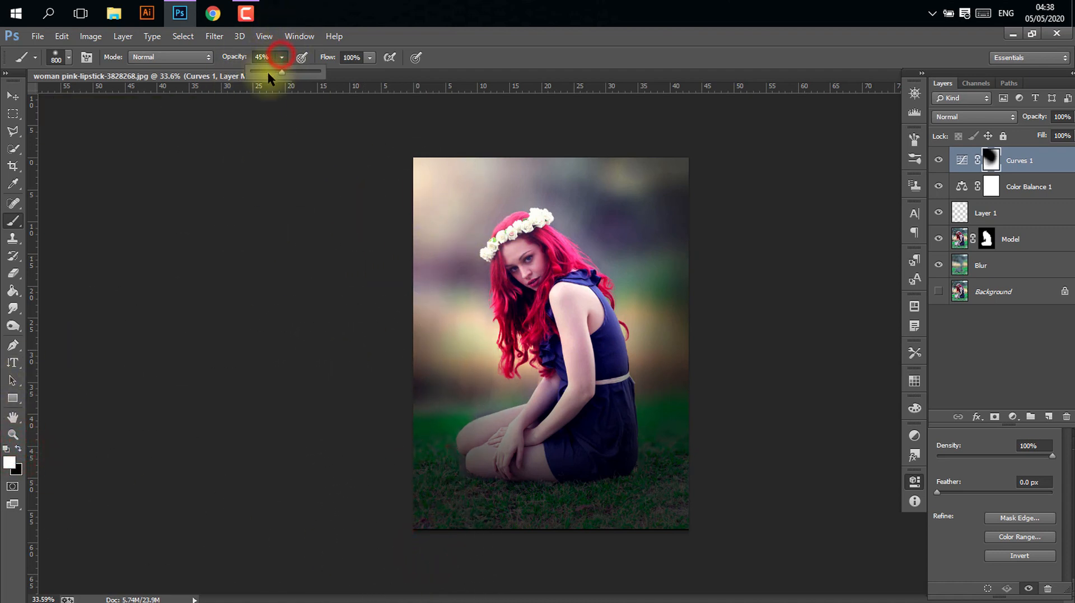
pyautogui.click(270, 73)
pyautogui.click(363, 431)
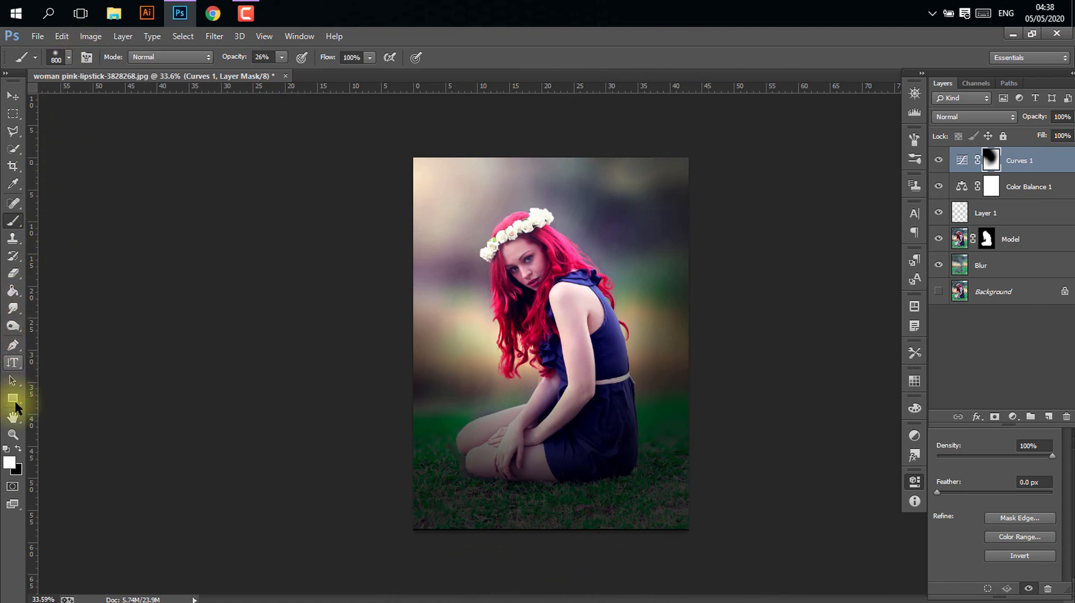
# Dab black with a 500 px brush at 26% opacity on the Curves mask above the woman's head, over her face and in the upper-left corner
pyautogui.click(20, 448)
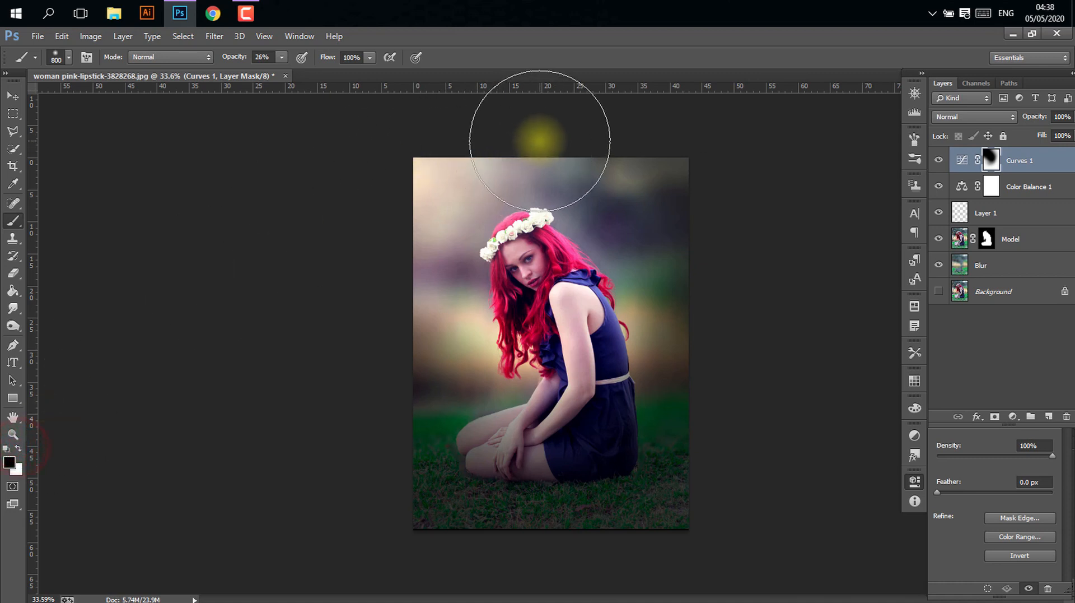
pyautogui.press('[')
pyautogui.press('[')
pyautogui.press('[')
pyautogui.click(558, 179)
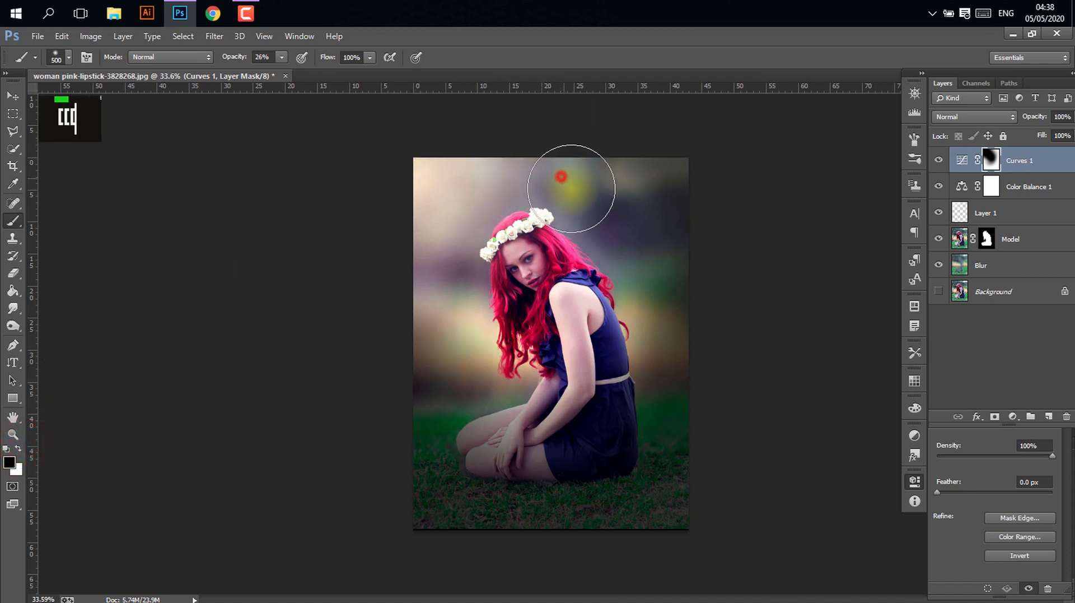
pyautogui.doubleClick(569, 194)
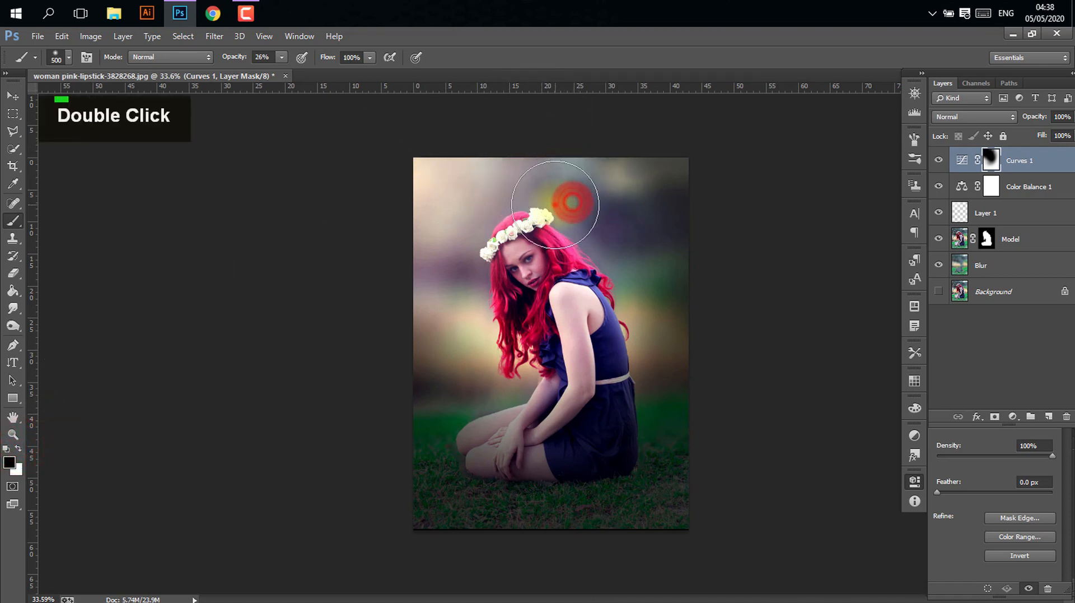
pyautogui.click(518, 258)
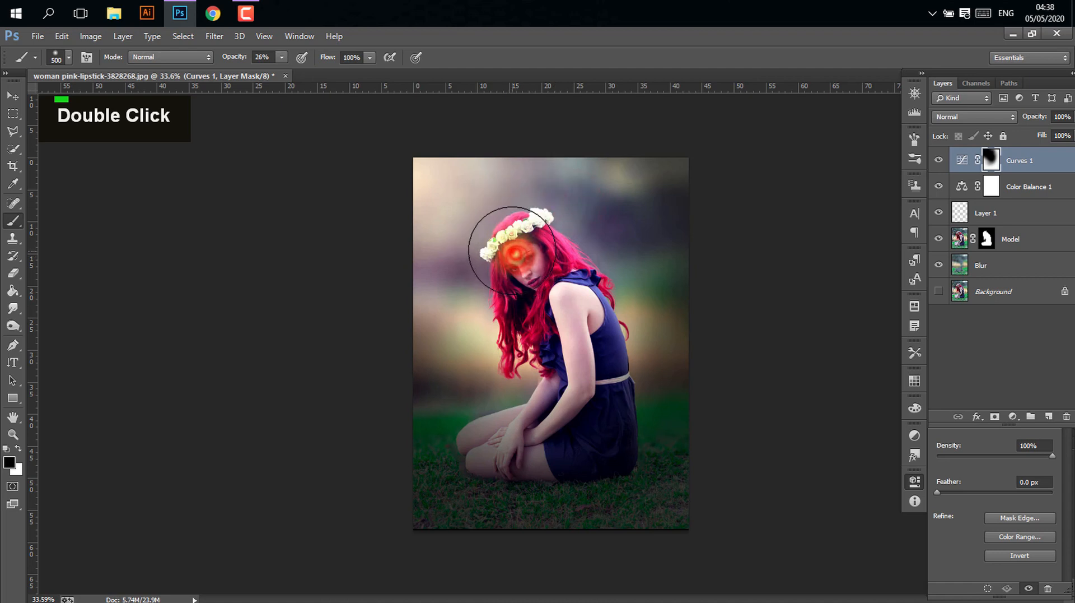
pyautogui.click(507, 243)
pyautogui.click(433, 191)
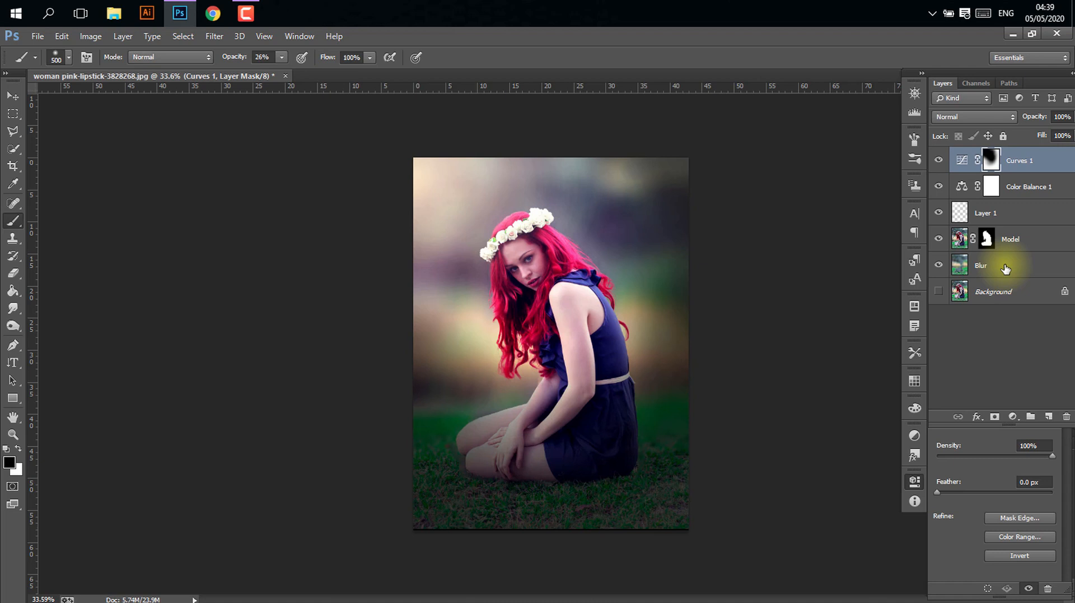
# Free-transform the glow on Layer 1, rotating it about -12°, resizing it and repositioning it over the photo's upper area
pyautogui.click(1011, 214)
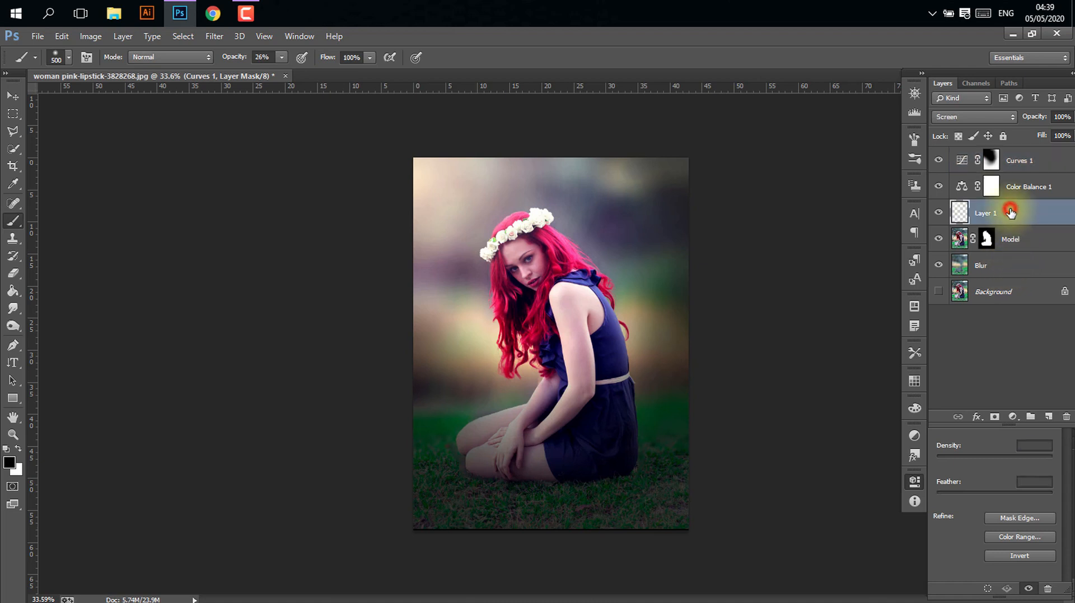
pyautogui.press('ctrl')
pyautogui.hotkey('ctrl', 't')
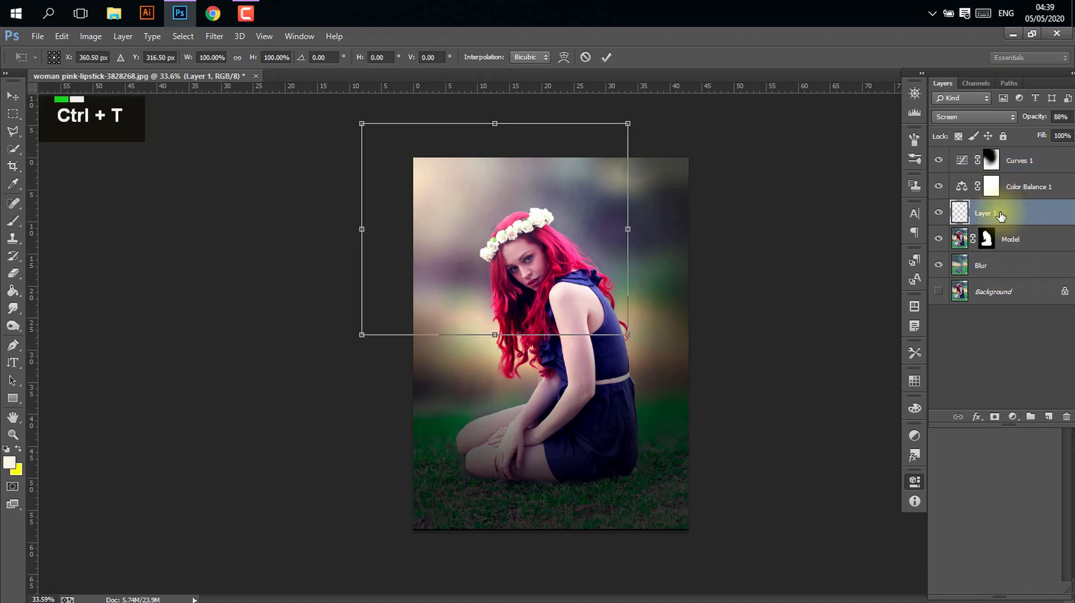
pyautogui.moveTo(628, 331)
pyautogui.mouseDown()
pyautogui.moveTo(564, 322)
pyautogui.moveTo(579, 337)
pyautogui.moveTo(632, 348)
pyautogui.moveTo(632, 327)
pyautogui.mouseUp()
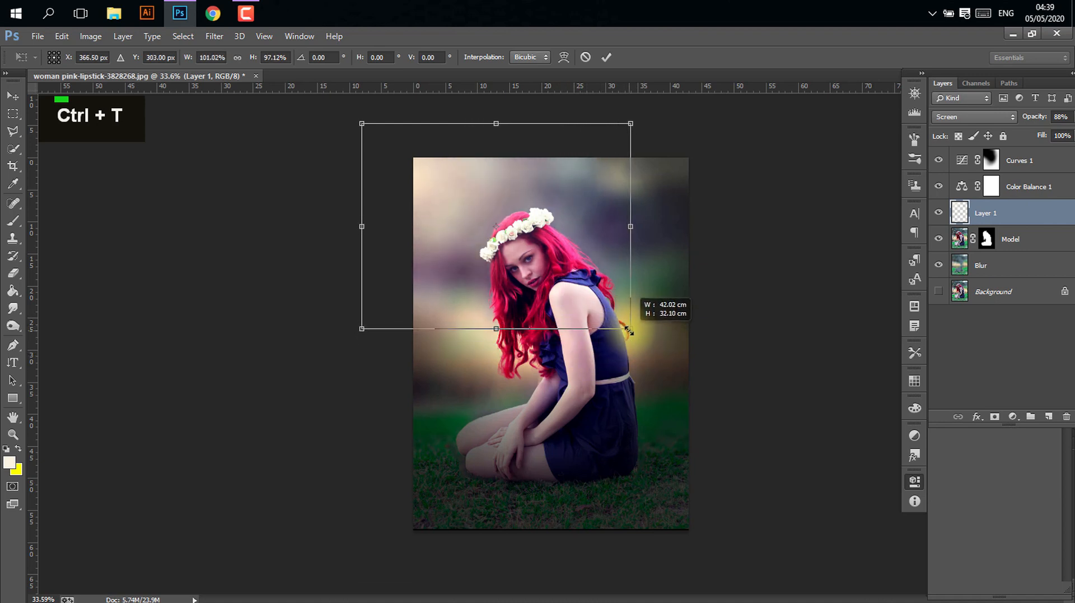
pyautogui.moveTo(551, 282); pyautogui.dragTo(584, 278)
pyautogui.moveTo(674, 351); pyautogui.dragTo(703, 301)
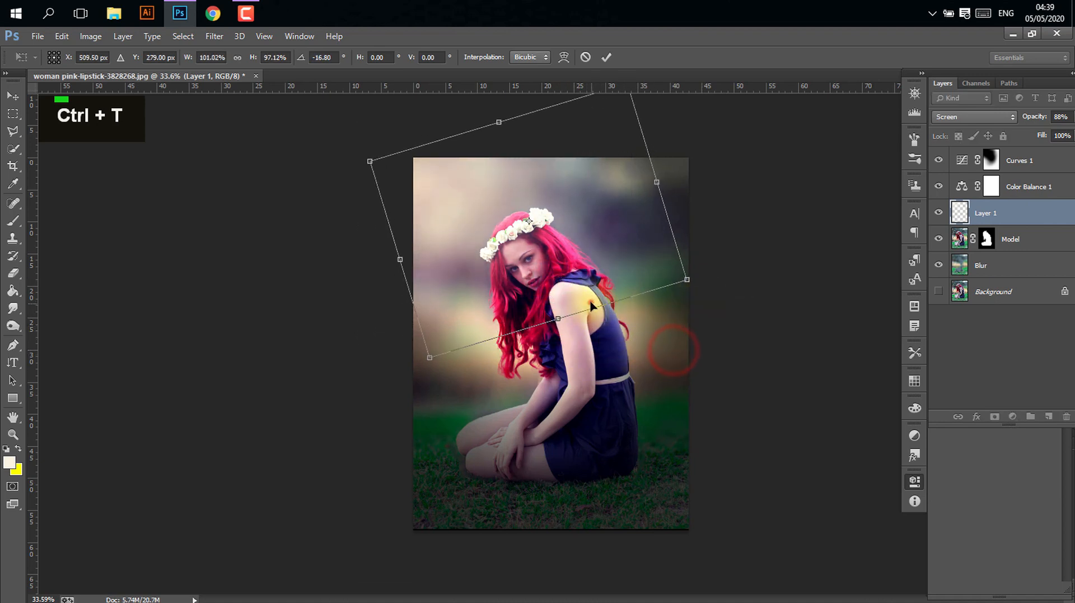
pyautogui.moveTo(593, 301); pyautogui.dragTo(588, 272)
pyautogui.moveTo(716, 319); pyautogui.dragTo(707, 339)
pyautogui.moveTo(591, 240); pyautogui.dragTo(580, 280)
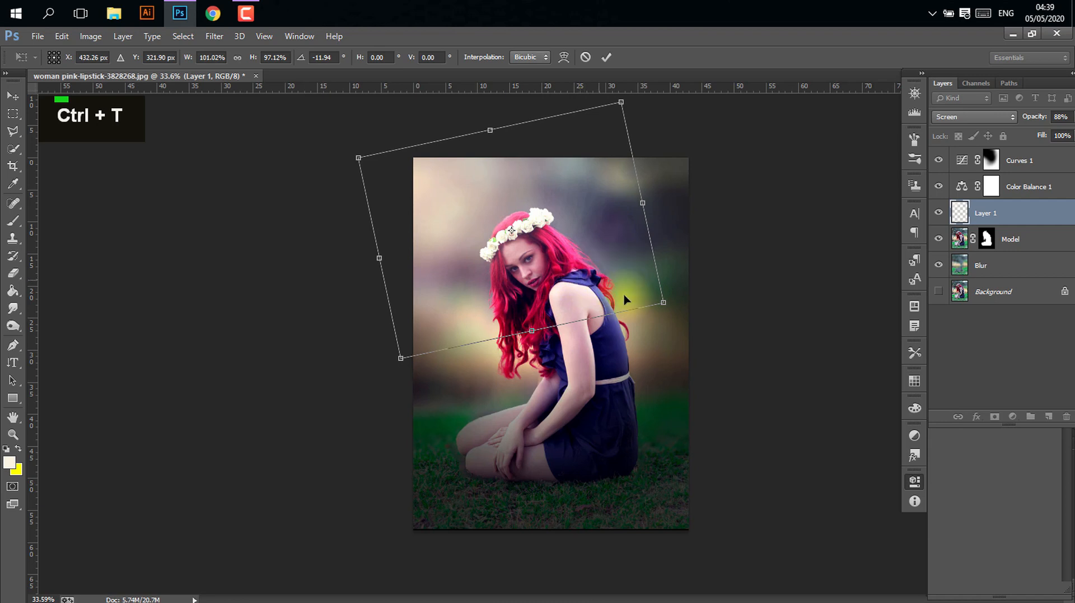
pyautogui.moveTo(665, 303); pyautogui.dragTo(688, 337)
pyautogui.moveTo(593, 288); pyautogui.dragTo(580, 264)
pyautogui.press('Return')
pyautogui.scroll(1, 999, 160)
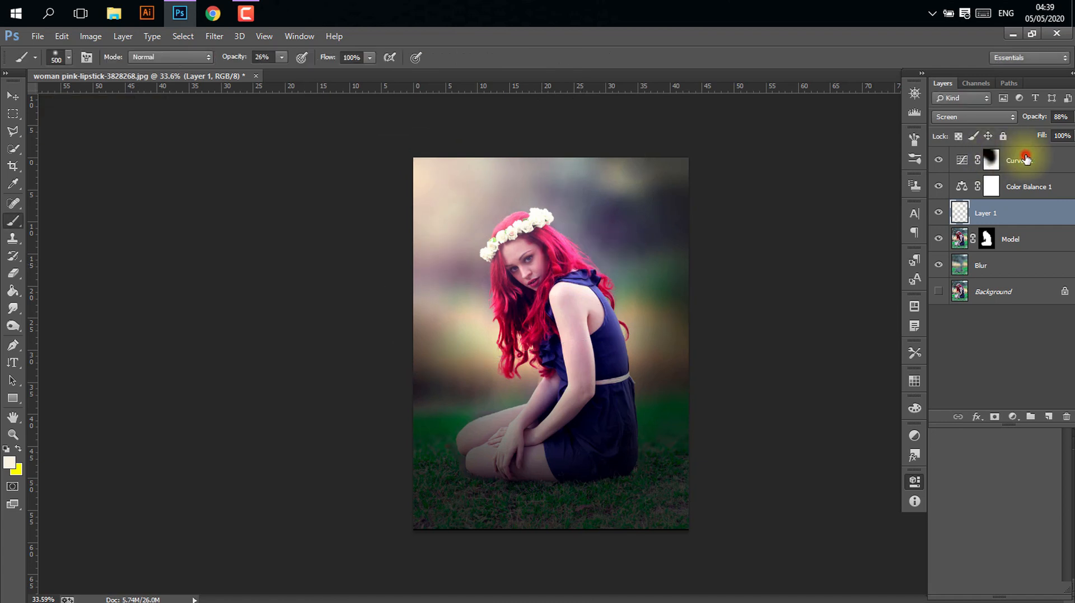
# Add a Solid Color fill layer in dark grey #2b2b29 above the Curves layer
pyautogui.click(1021, 160)
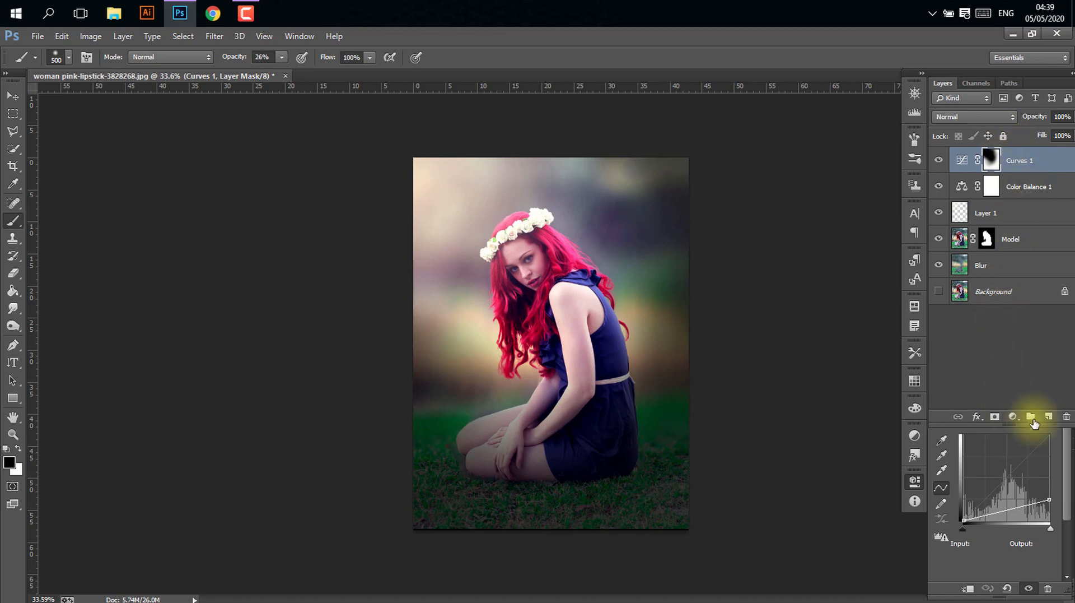
pyautogui.click(1009, 369)
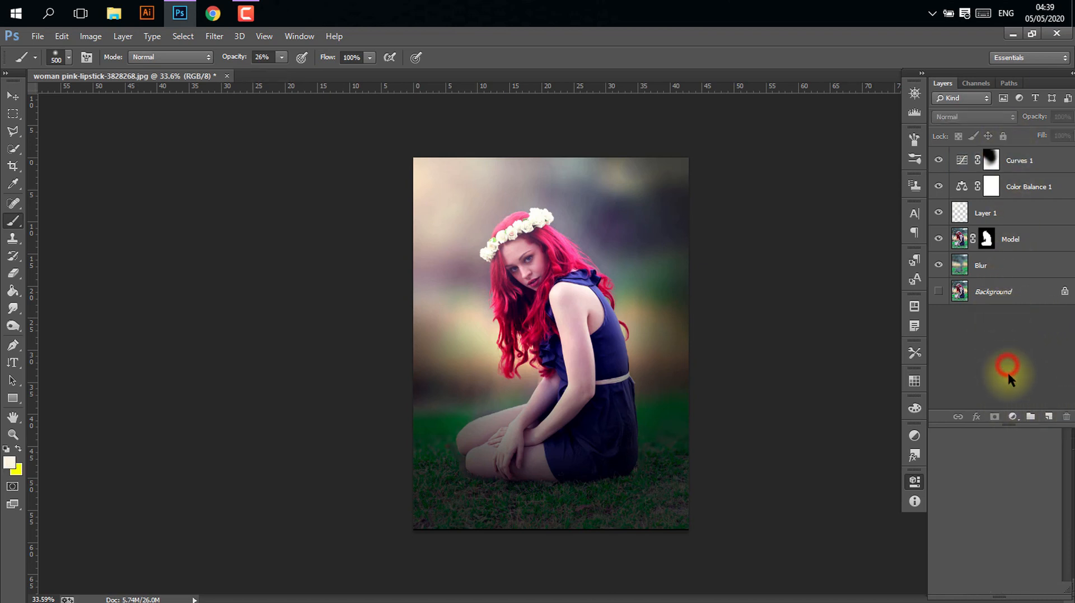
pyautogui.click(1011, 417)
pyautogui.click(1003, 123)
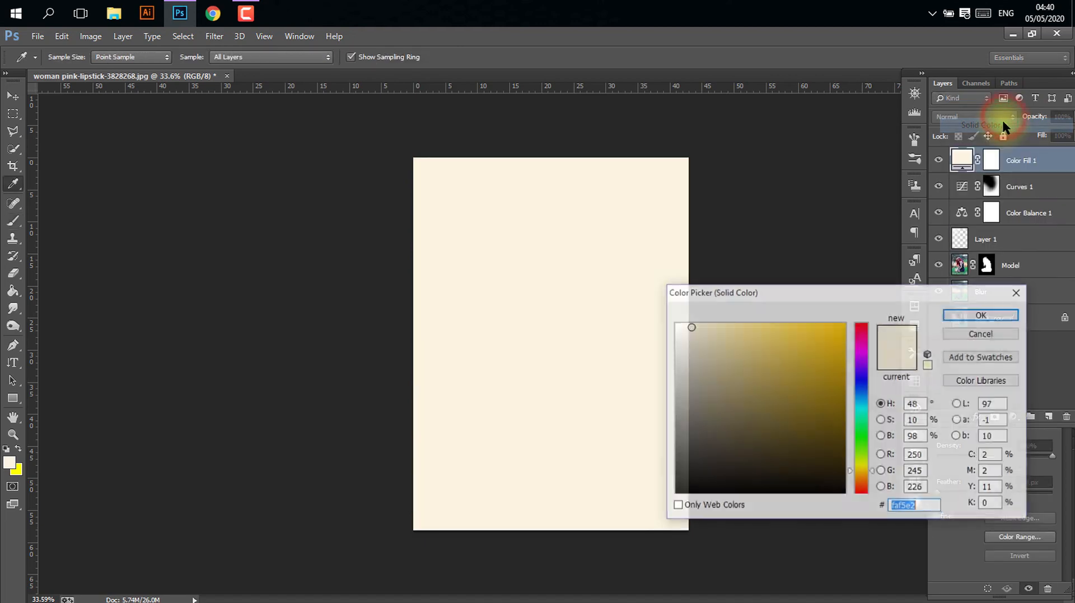
pyautogui.moveTo(682, 436); pyautogui.dragTo(683, 467)
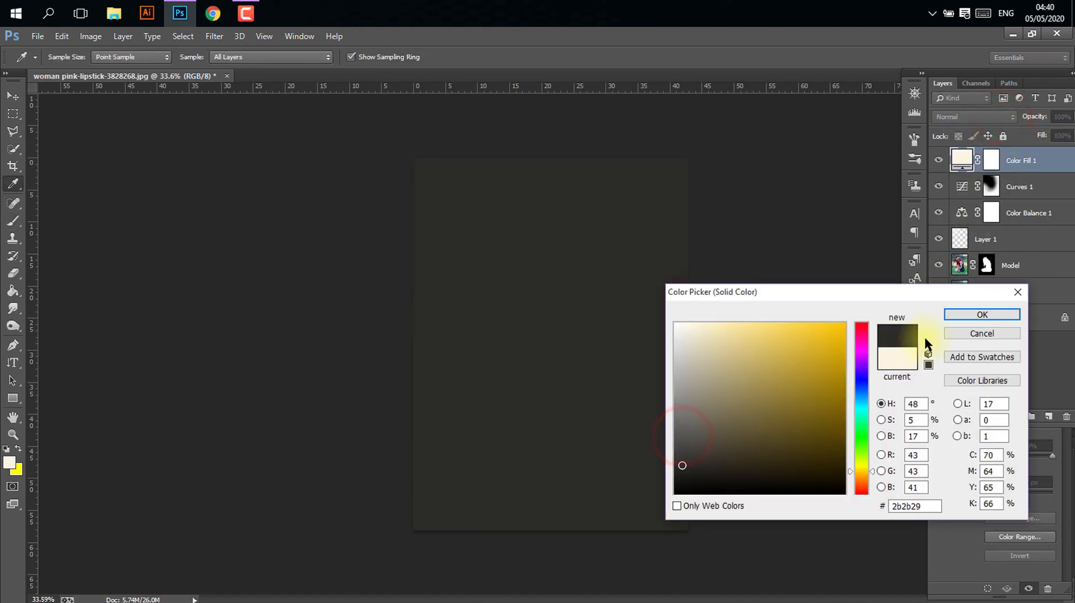
pyautogui.click(984, 313)
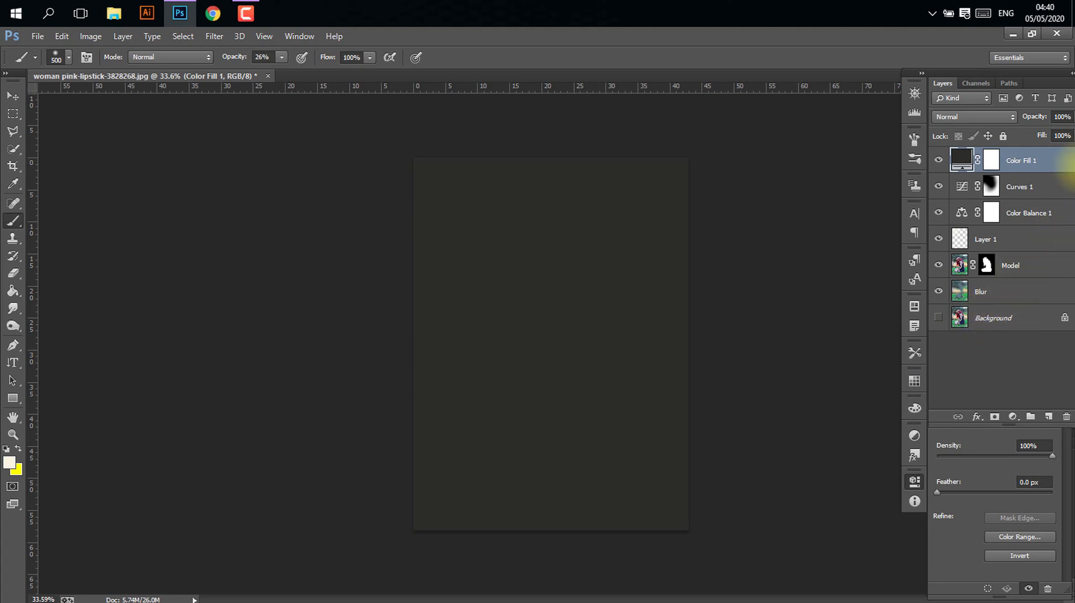
# Blend the dark grey Color Fill 1 layer in Soft Light mode and reduce its opacity to 29%
pyautogui.click(966, 115)
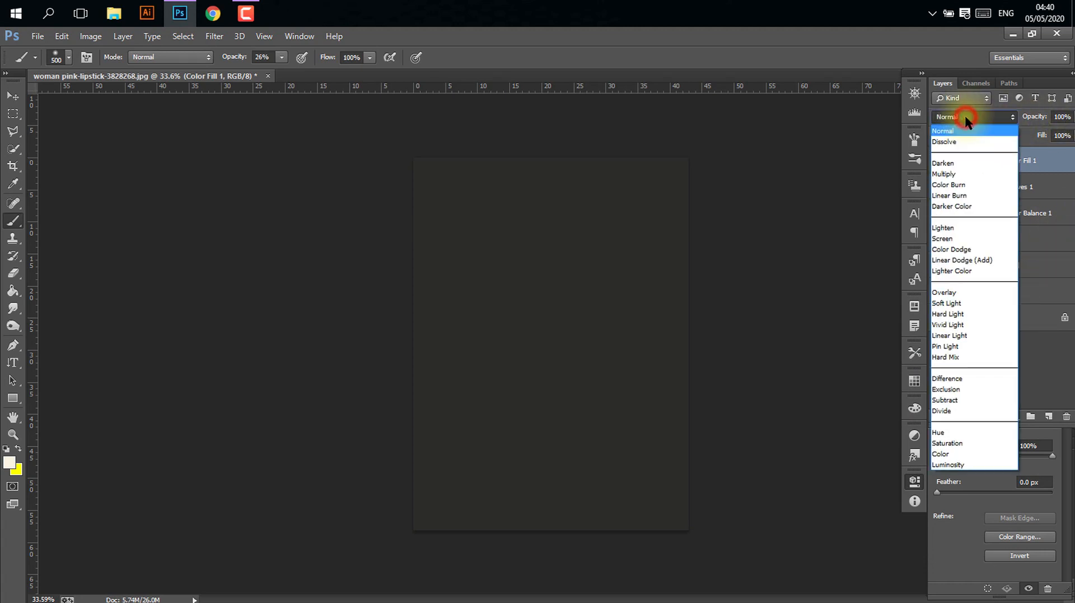
pyautogui.click(967, 302)
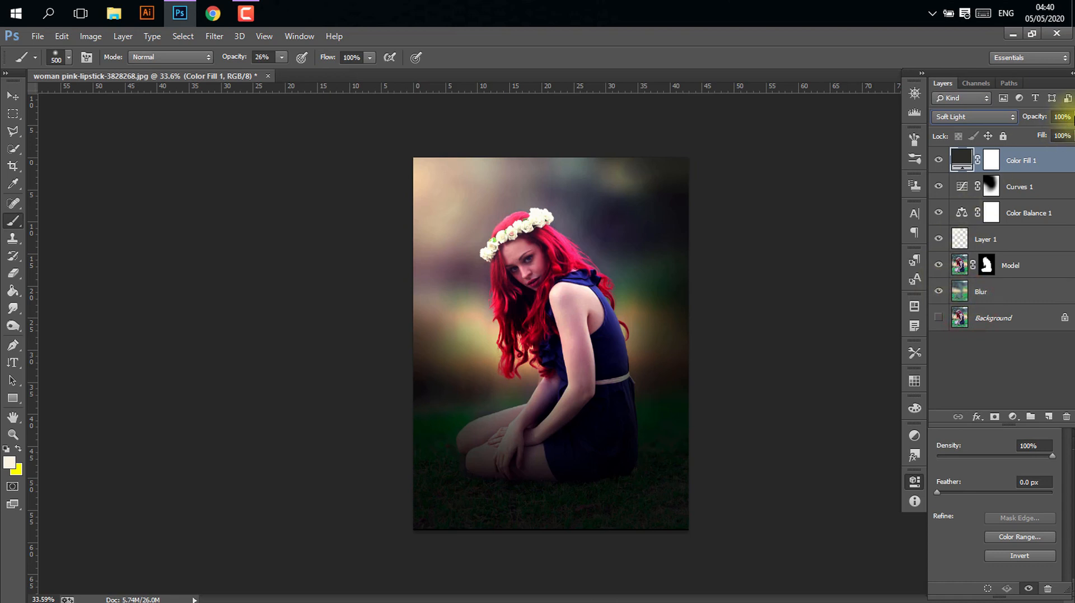
pyautogui.click(1071, 116)
pyautogui.click(1050, 132)
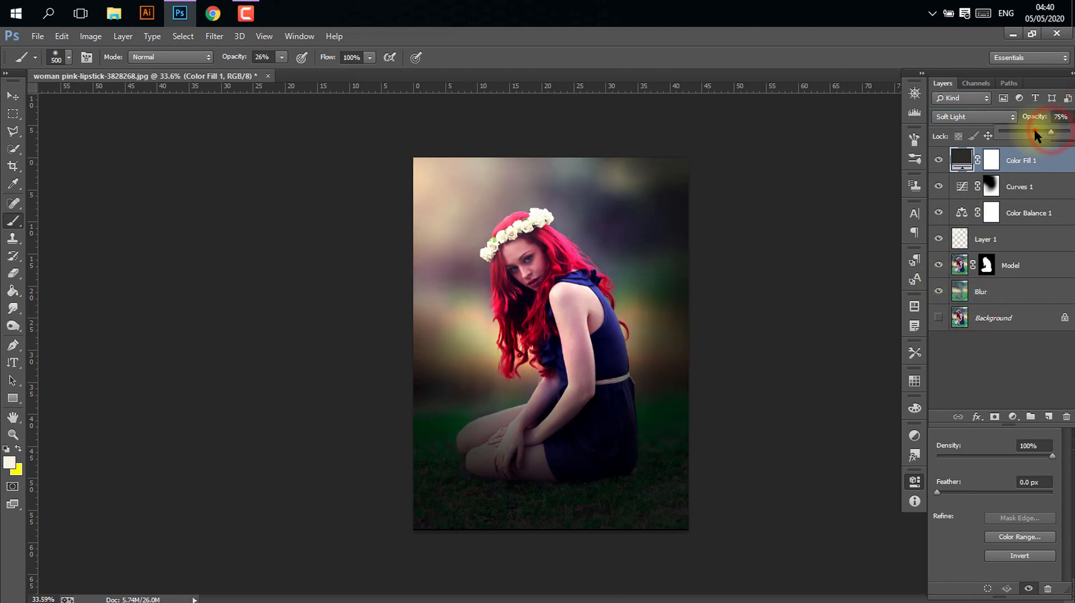
pyautogui.click(1034, 130)
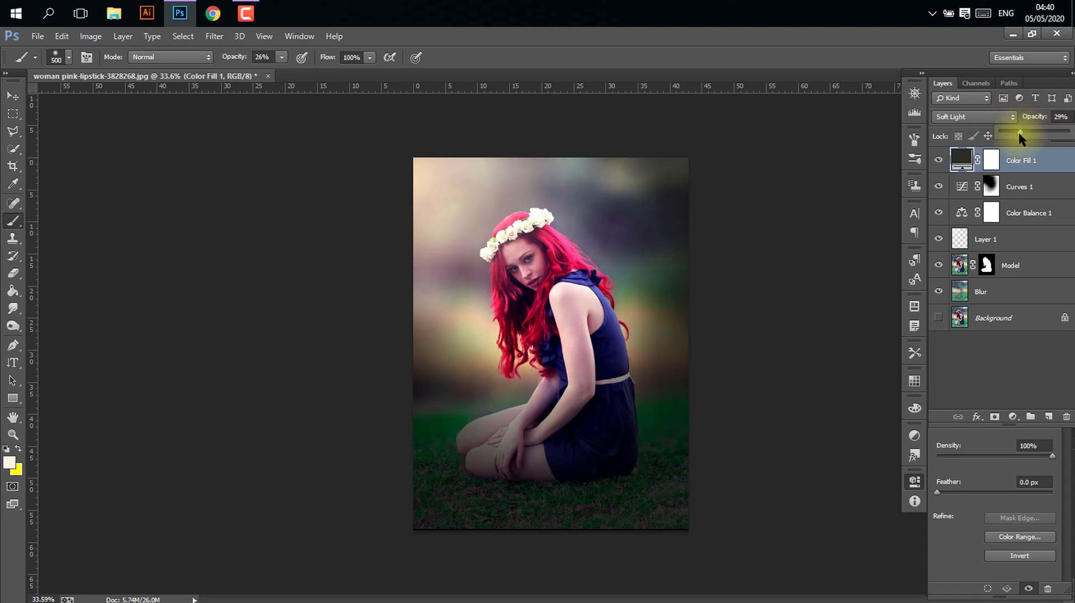
pyautogui.click(995, 360)
pyautogui.click(994, 359)
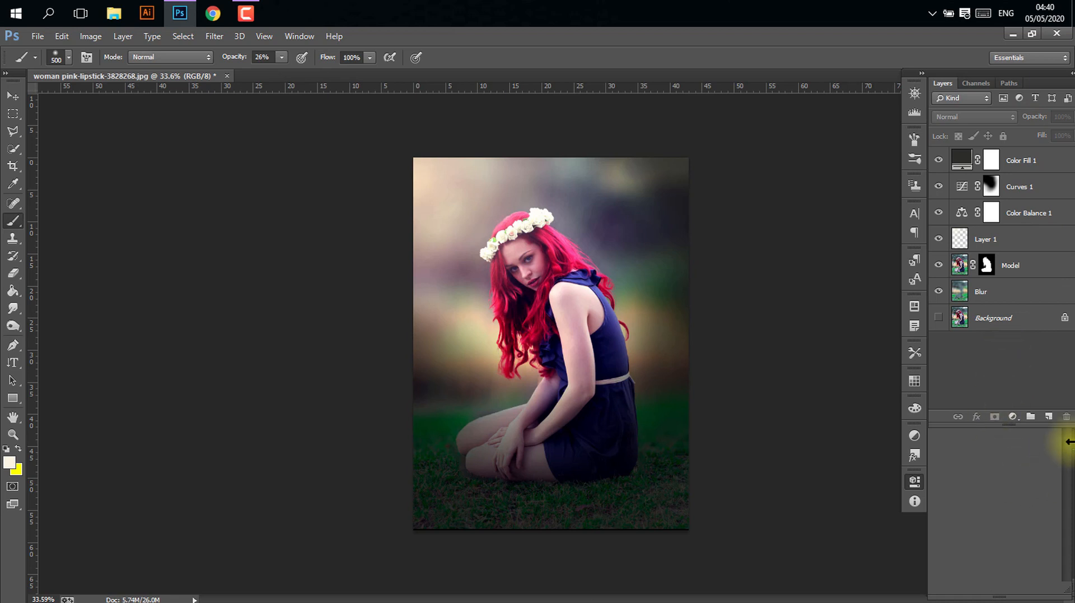
# Add a Gradient Map adjustment layer above the colour fill using the Violet, Orange preset
pyautogui.click(1013, 417)
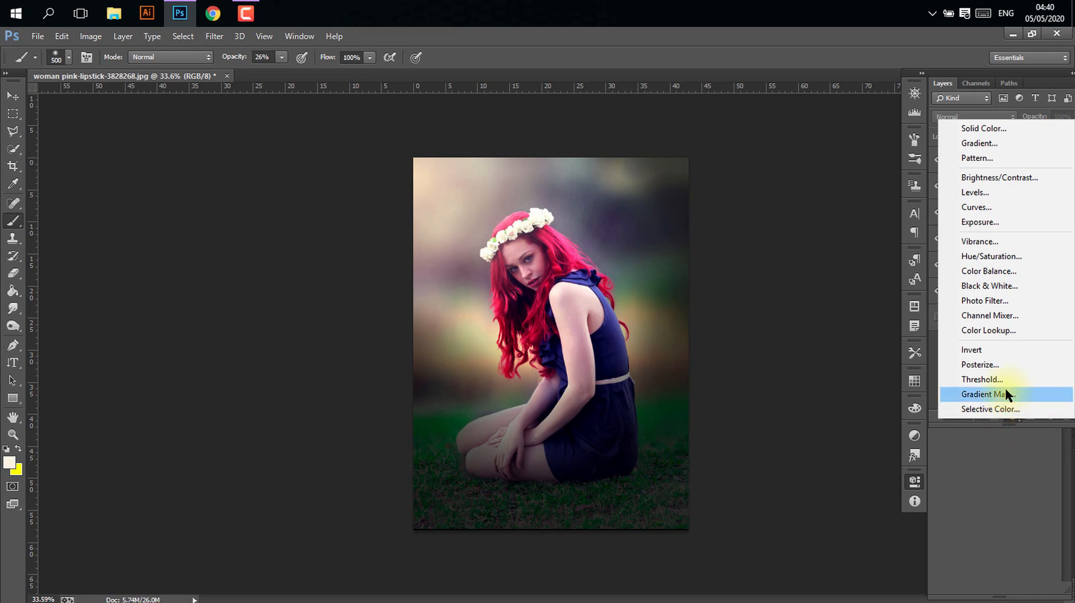
pyautogui.click(1006, 393)
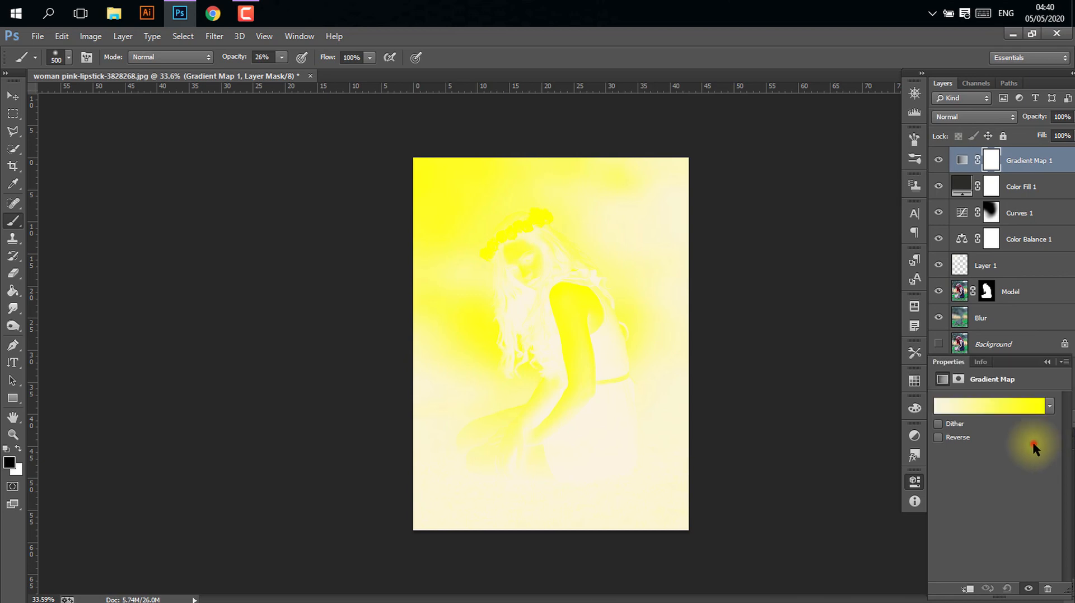
pyautogui.click(1014, 407)
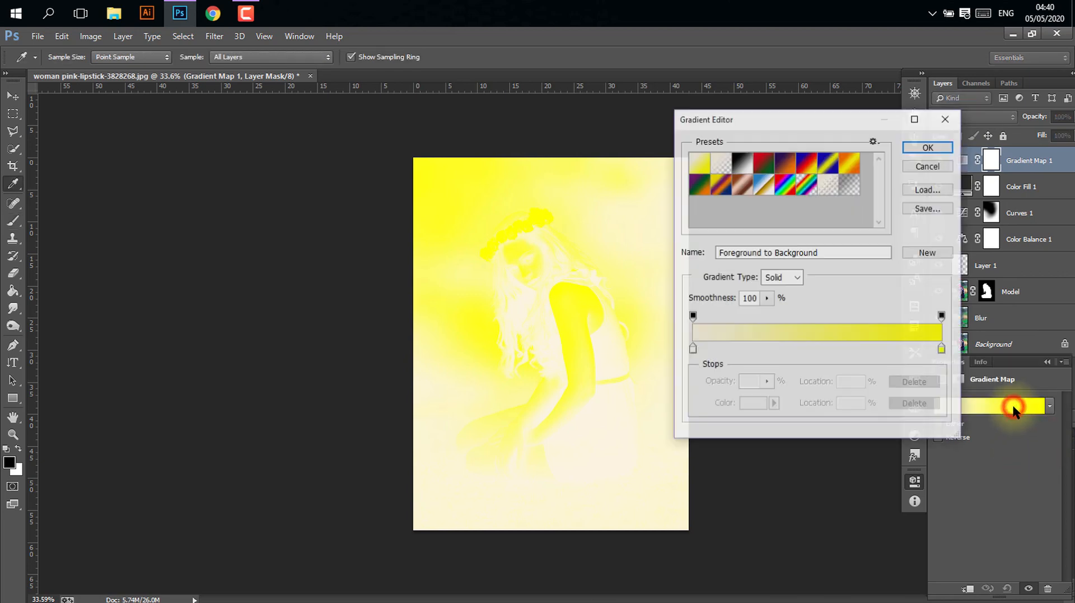
pyautogui.click(787, 163)
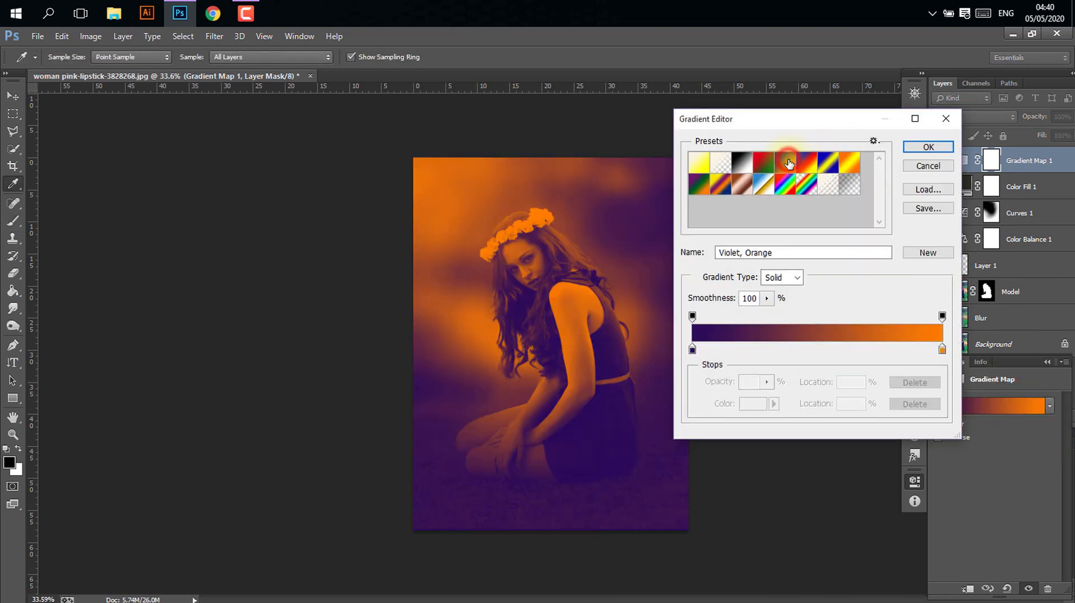
pyautogui.click(928, 147)
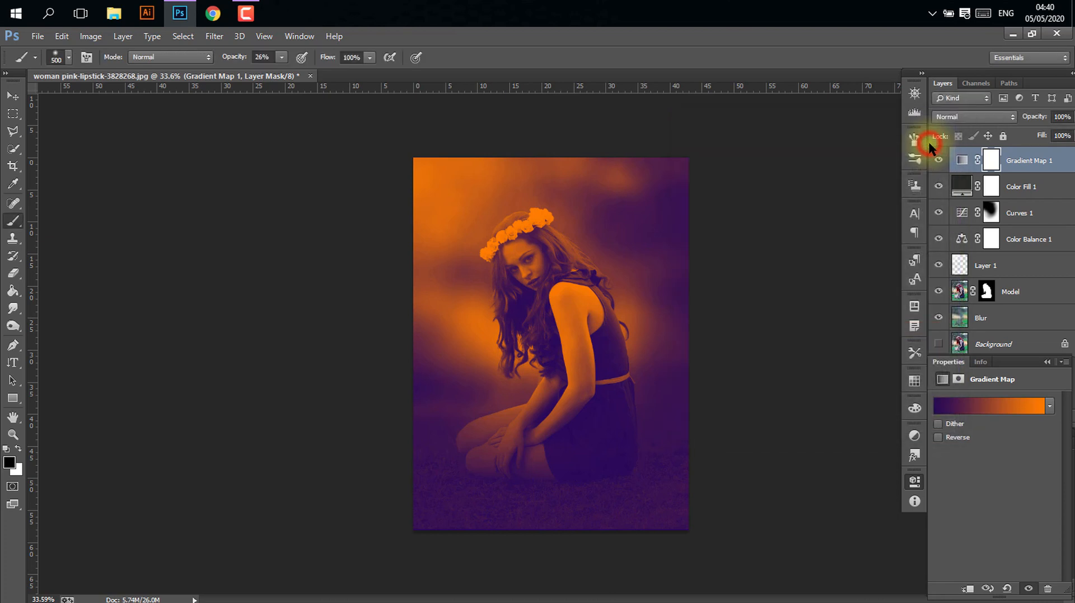
# Blend the Gradient Map layer in Soft Light mode at 53% opacity
pyautogui.click(976, 115)
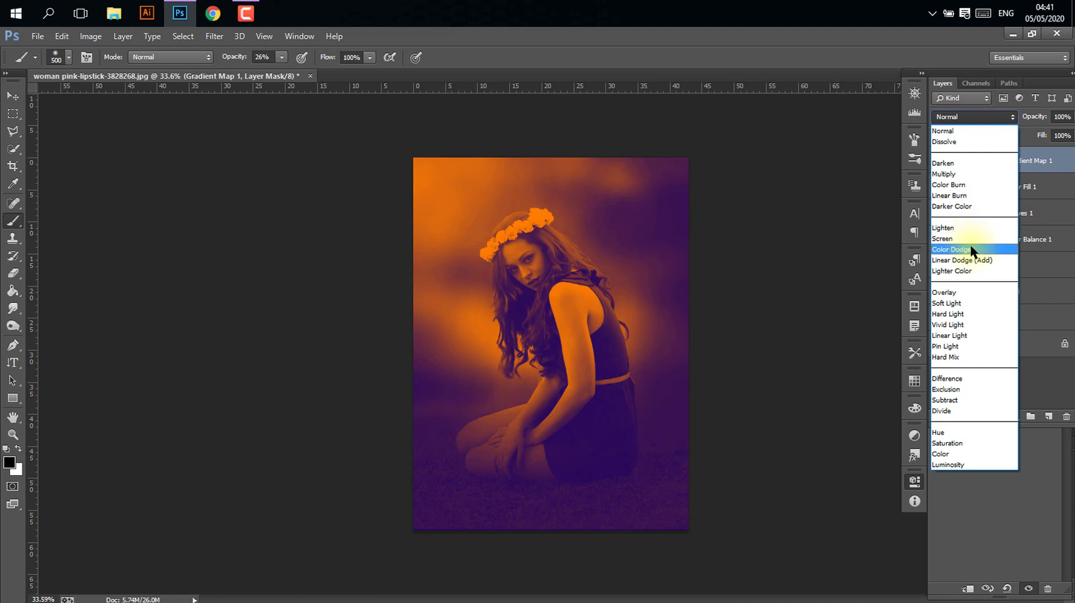
pyautogui.click(956, 303)
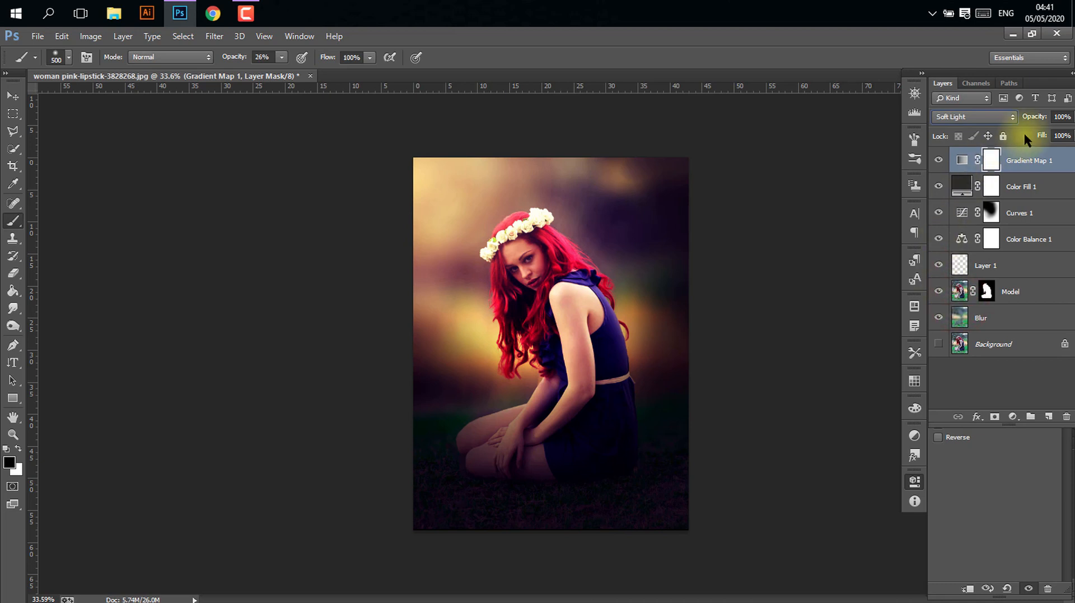
pyautogui.click(1070, 117)
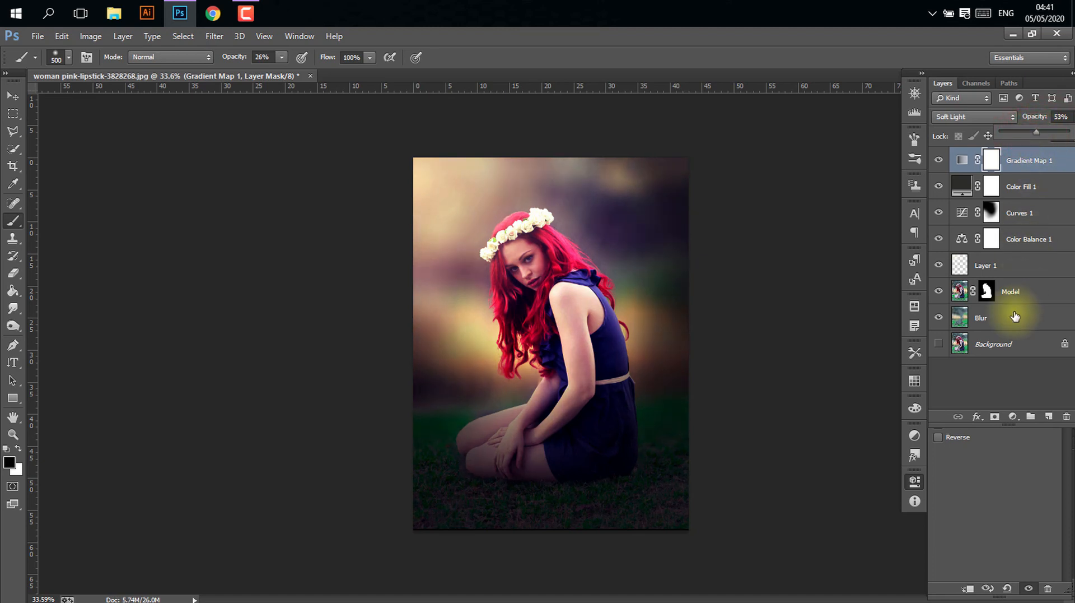
pyautogui.click(1006, 399)
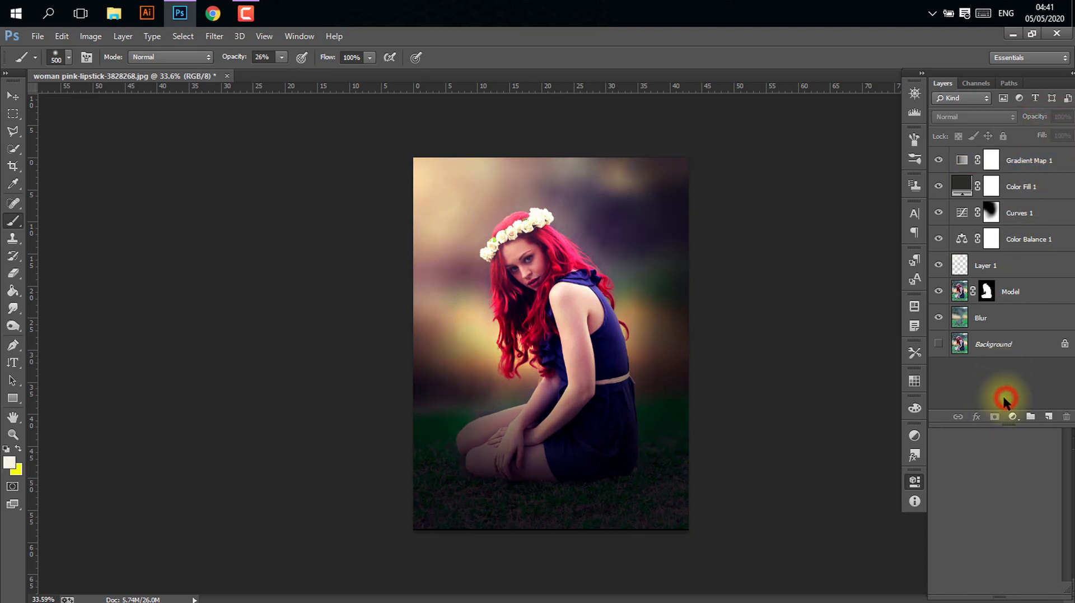
# Group all layers from Gradient Map 1 down to Blur and make the Background layer visible
pyautogui.keyDown('ctrl'); pyautogui.click(1035, 164); pyautogui.keyUp('ctrl')
pyautogui.keyDown('ctrl'); pyautogui.click(1035, 186); pyautogui.keyUp('ctrl')
pyautogui.keyDown('ctrl'); pyautogui.click(1032, 213); pyautogui.keyUp('ctrl')
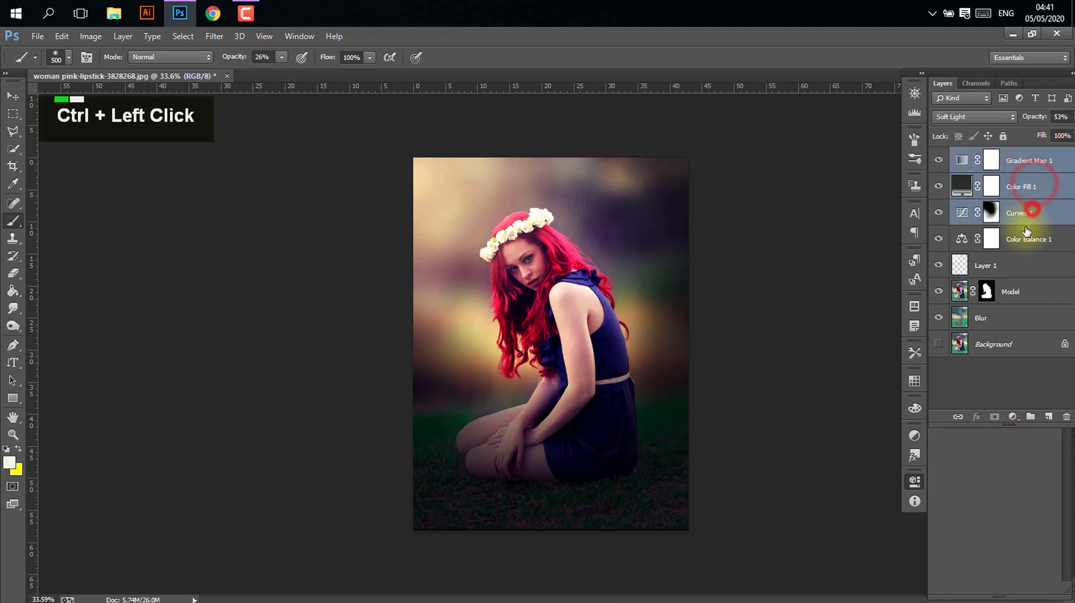
pyautogui.keyDown('ctrl'); pyautogui.click(1027, 235); pyautogui.keyUp('ctrl')
pyautogui.keyDown('ctrl'); pyautogui.click(1020, 274); pyautogui.keyUp('ctrl')
pyautogui.keyDown('ctrl'); pyautogui.click(1020, 291); pyautogui.keyUp('ctrl')
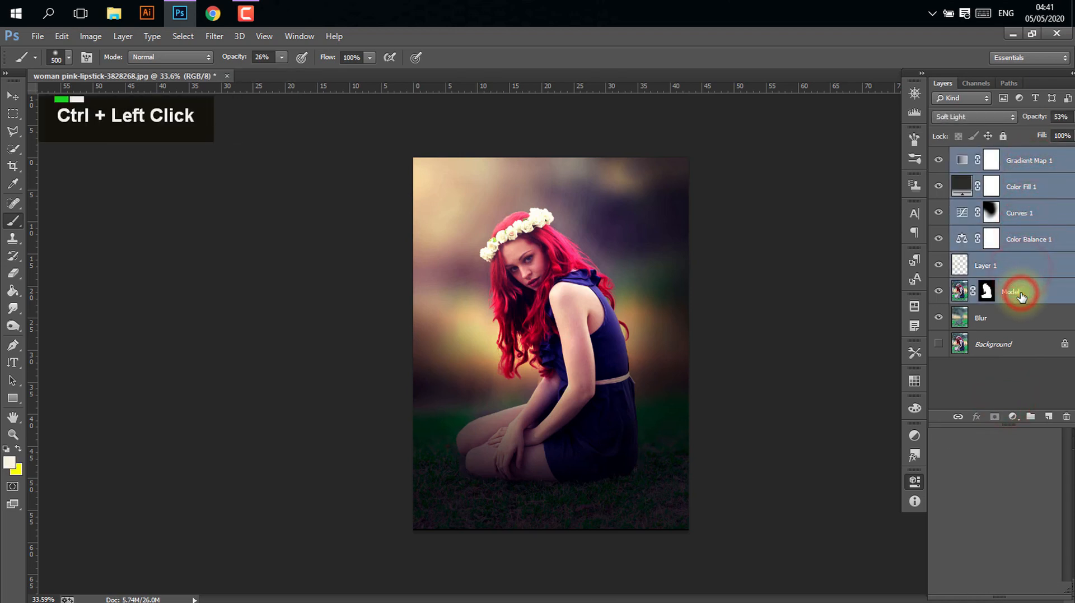
pyautogui.keyDown('ctrl'); pyautogui.click(1018, 311); pyautogui.keyUp('ctrl')
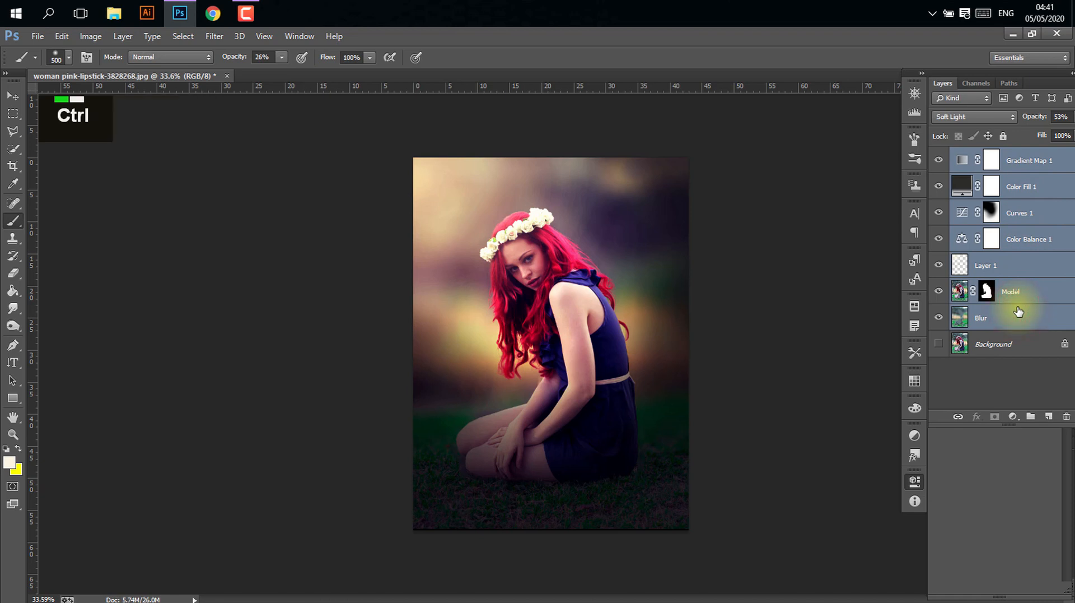
pyautogui.hotkey('ctrl', 'g')
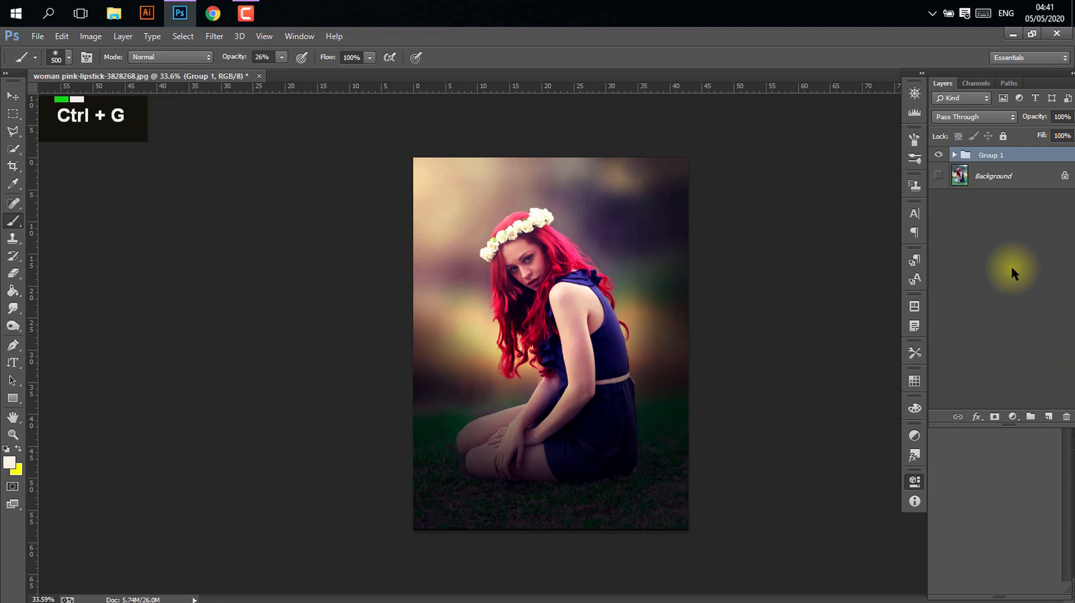
pyautogui.click(938, 176)
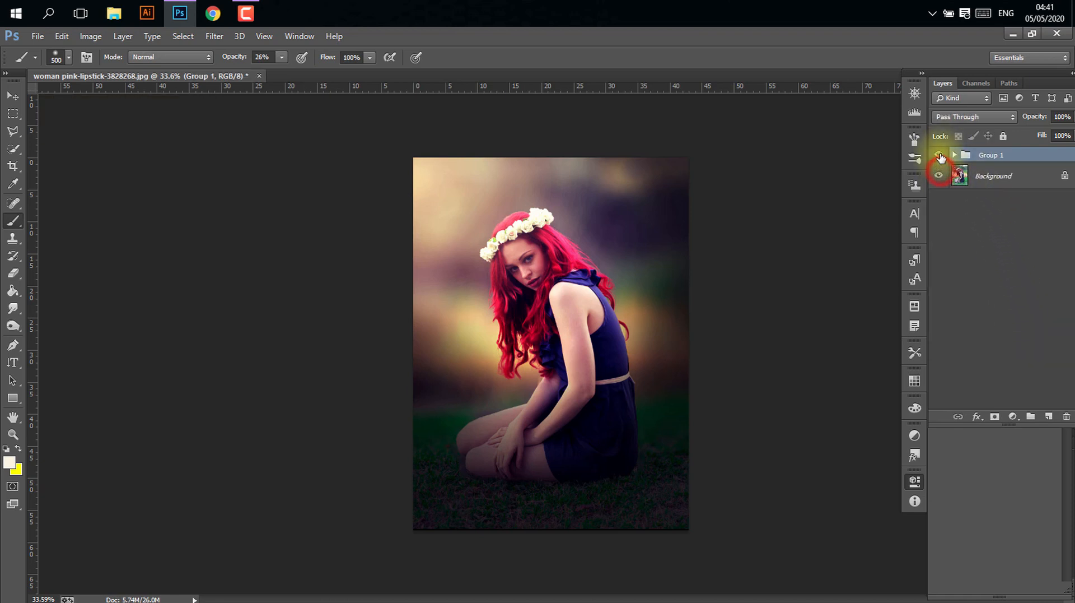
# Hide and show the layer group repeatedly to compare the edited photo with the original Background
pyautogui.click(940, 154)
pyautogui.click(940, 152)
pyautogui.doubleClick(939, 153)
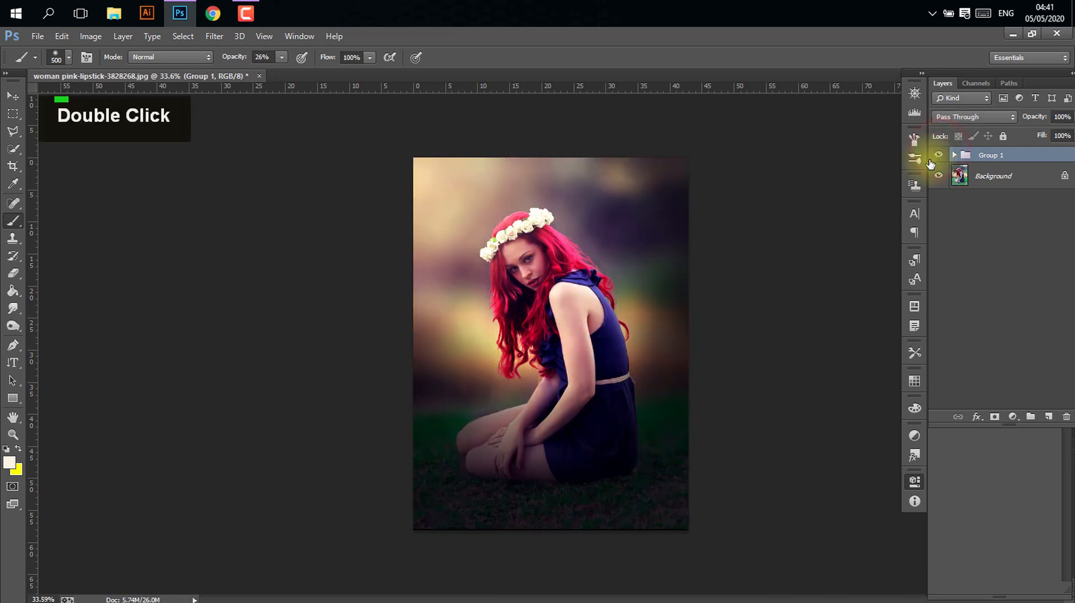
pyautogui.keyDown('alt'); pyautogui.scroll(1, 699, 265); pyautogui.keyUp('alt')
pyautogui.scroll(3, 698, 265)
pyautogui.scroll(-3, 696, 264)
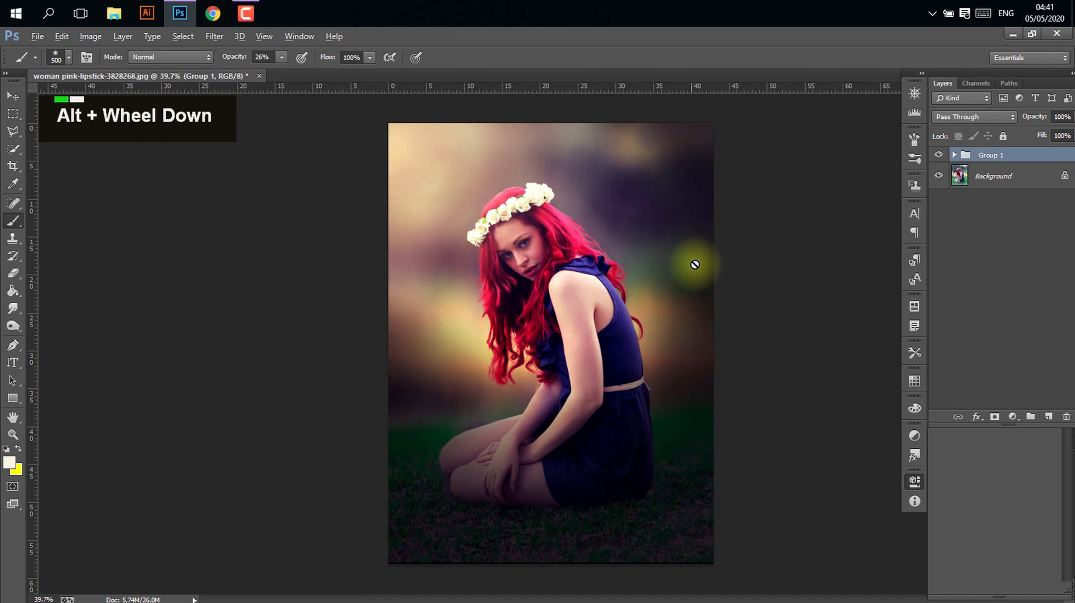
pyautogui.click(940, 154)
pyautogui.click(940, 155)
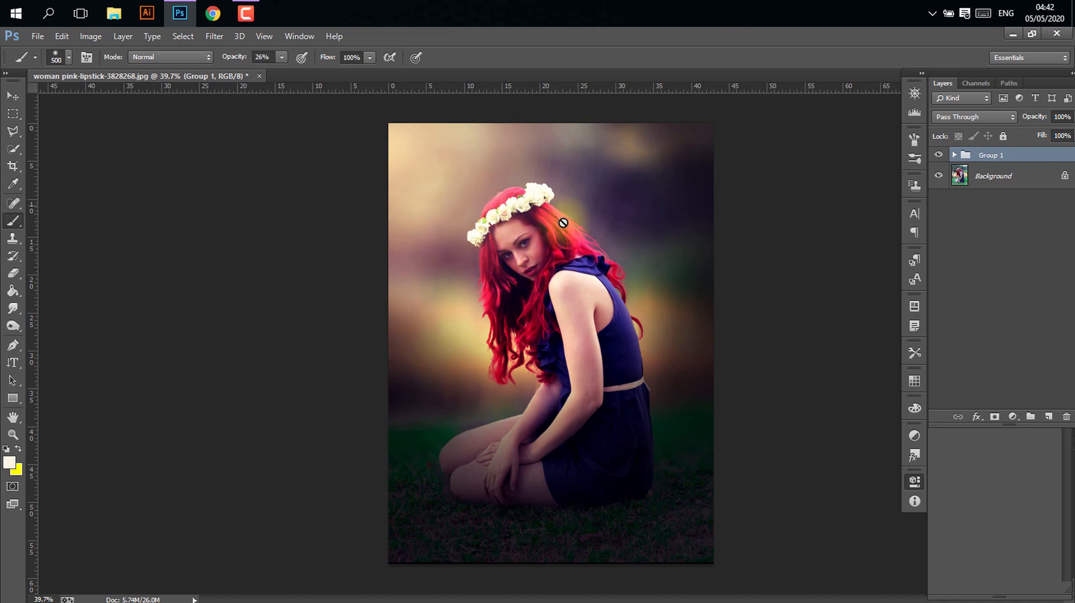
pyautogui.scroll(1, 589, 233)
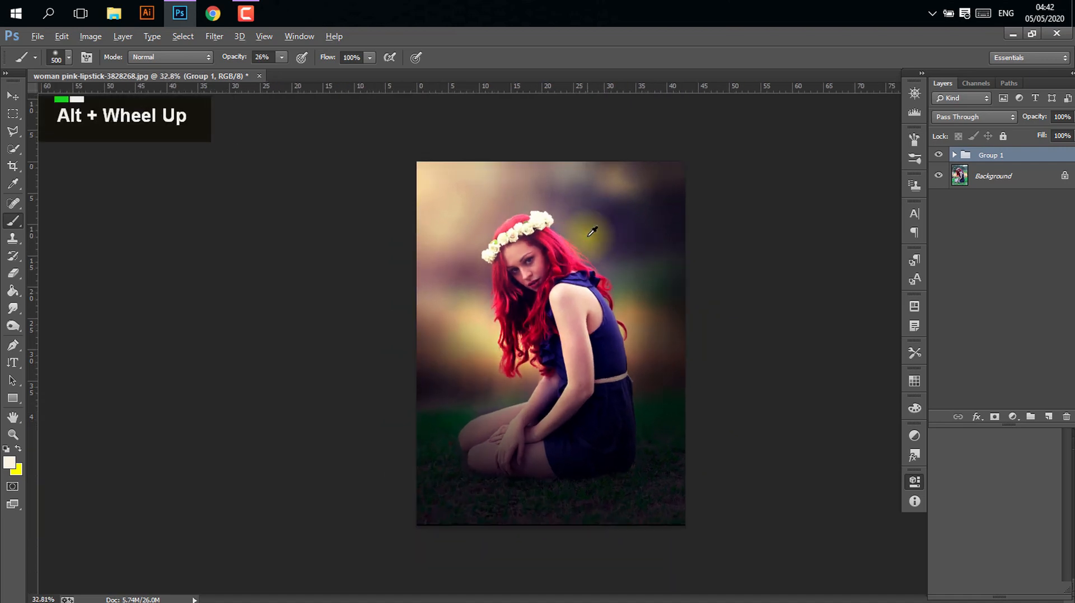
pyautogui.scroll(2, 592, 231)
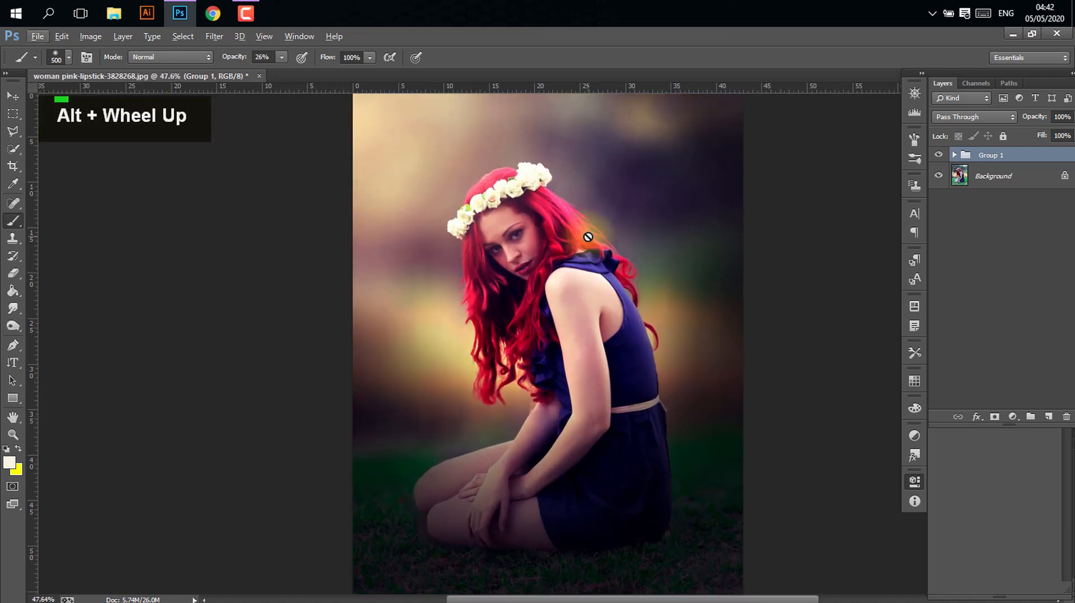
pyautogui.scroll(-1, 585, 239)
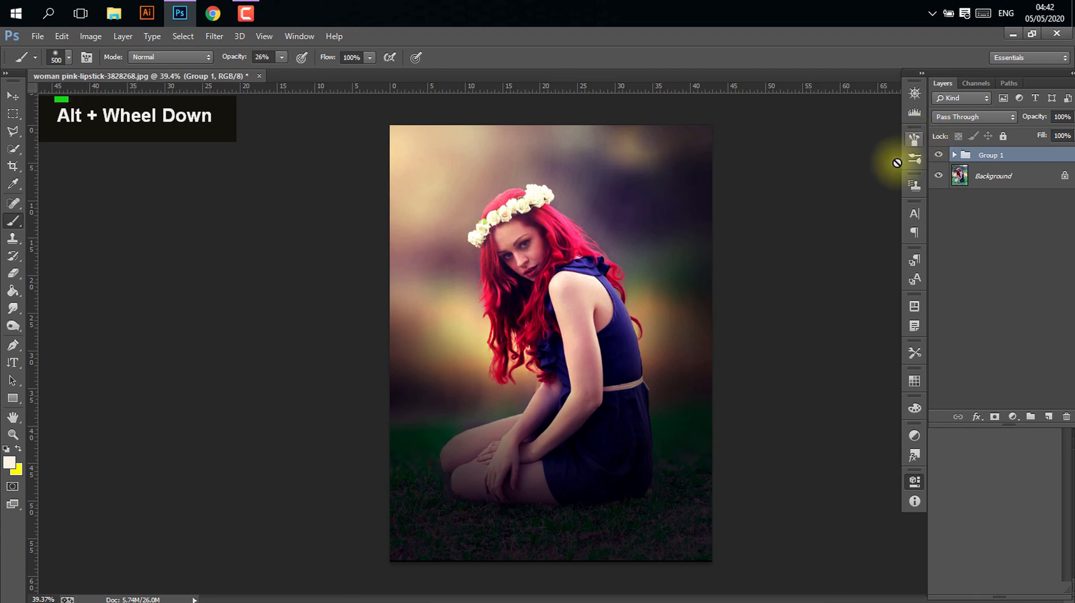
pyautogui.click(939, 156)
pyautogui.click(940, 155)
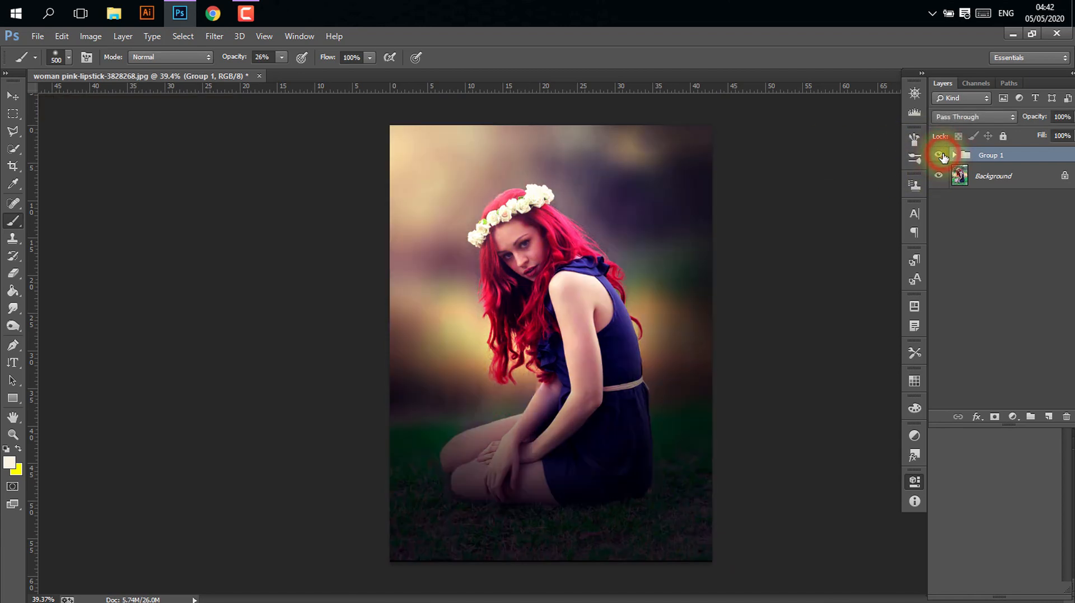